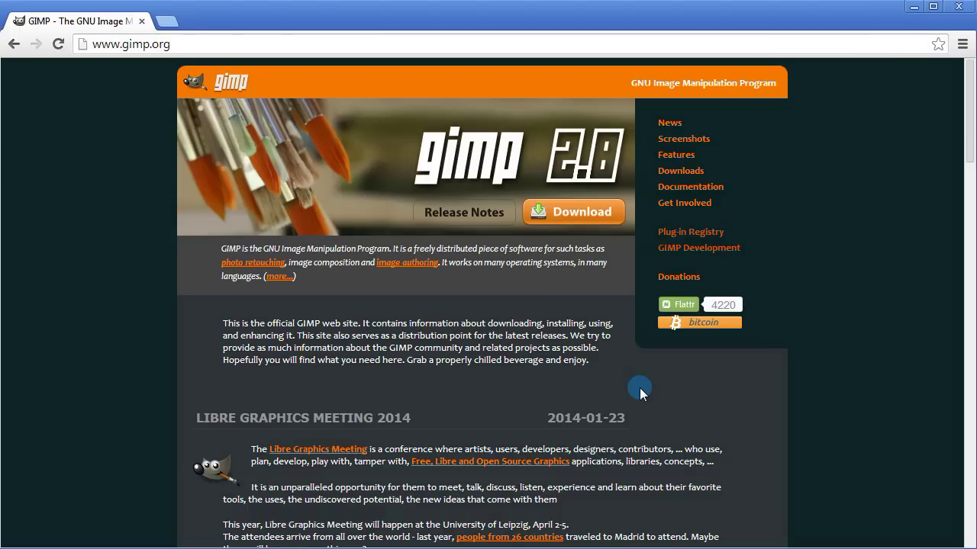
Download gimp-2.8.10-setup.exe from the GIMP downloads page and run the installer
click(196, 49)
drag(196, 49, 90, 44)
click(172, 44)
click(560, 220)
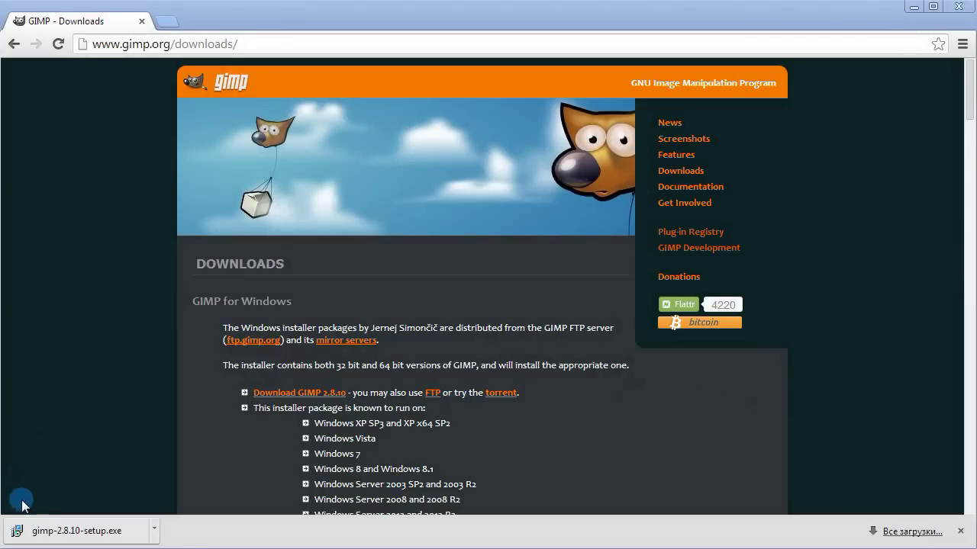
click(38, 531)
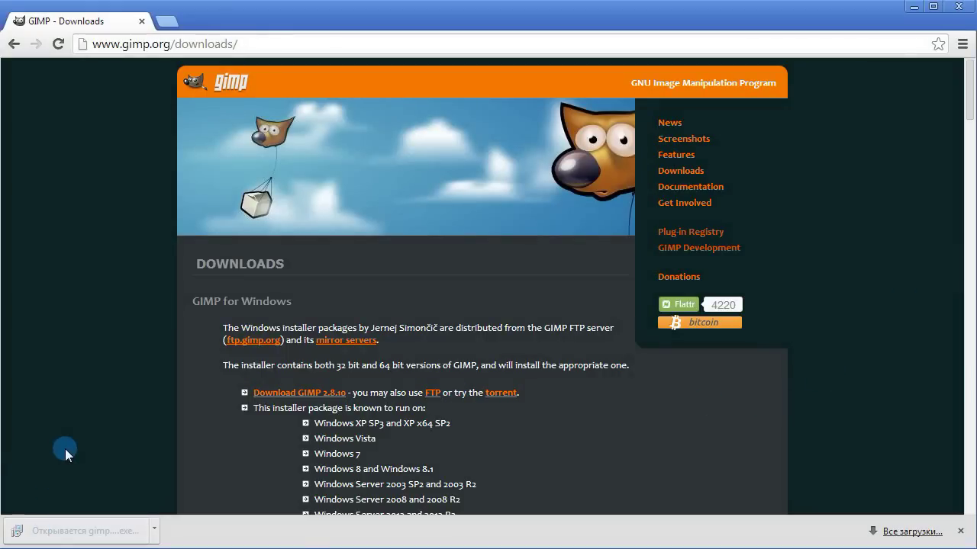
click(607, 355)
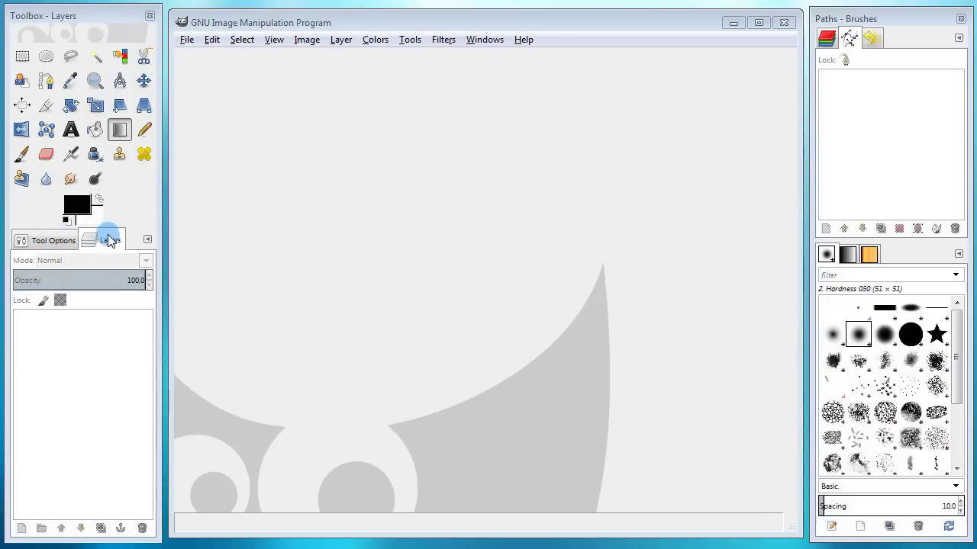
click(53, 239)
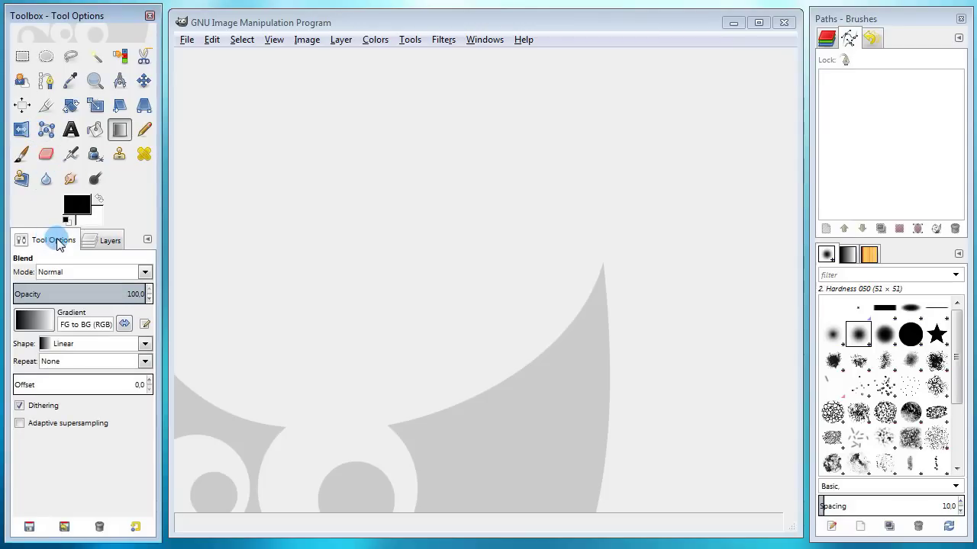
click(106, 240)
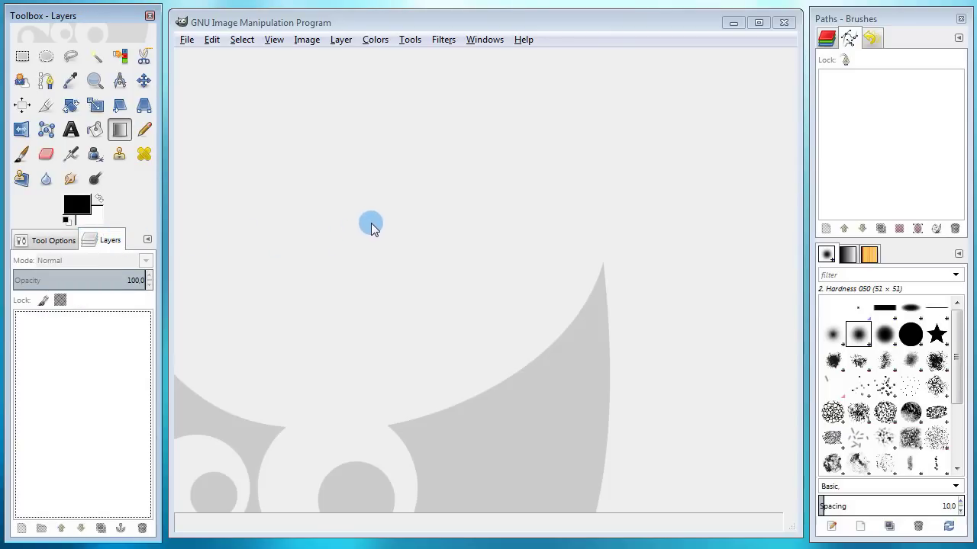
Create a new 800×600 px image using the 800x600 template
click(190, 43)
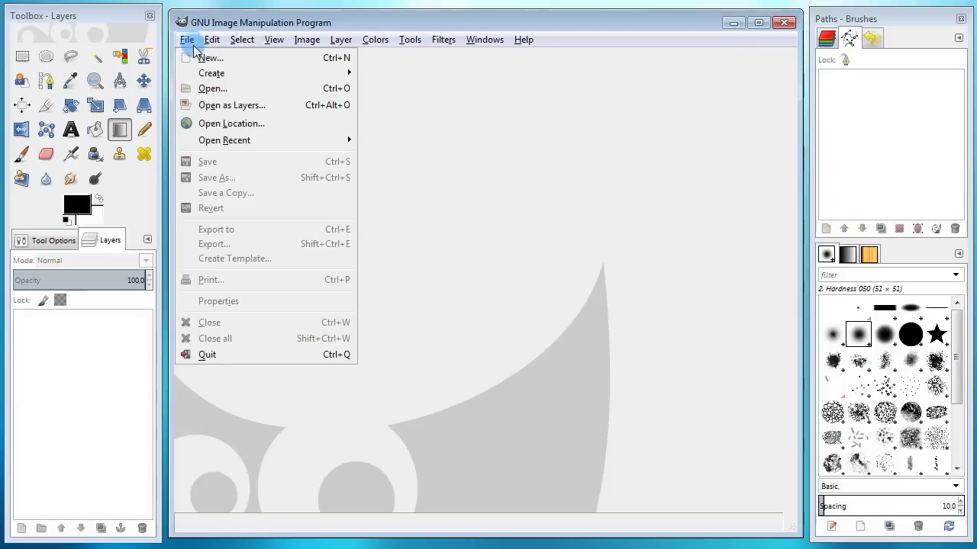
click(207, 59)
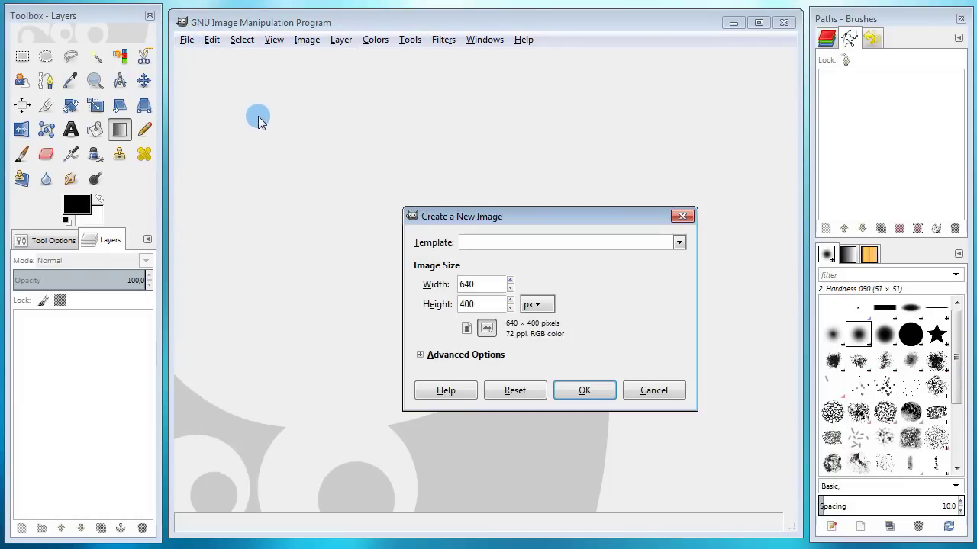
double_click(468, 283)
text(800)
drag(477, 305, 460, 301)
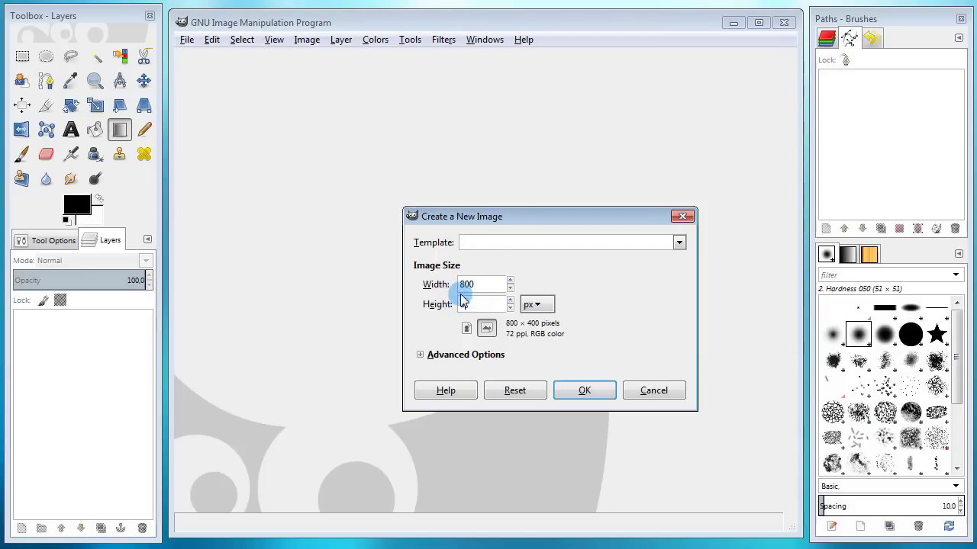
text(600)
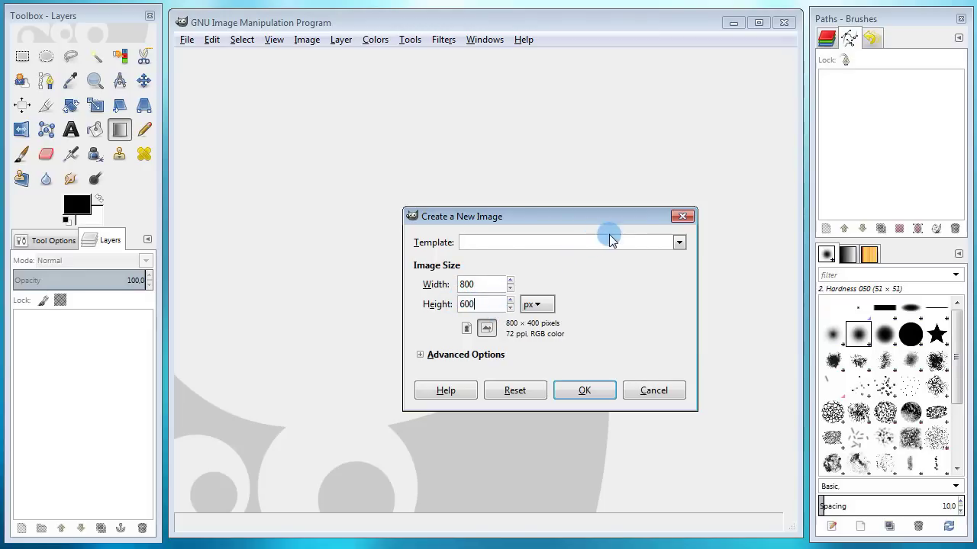
click(674, 242)
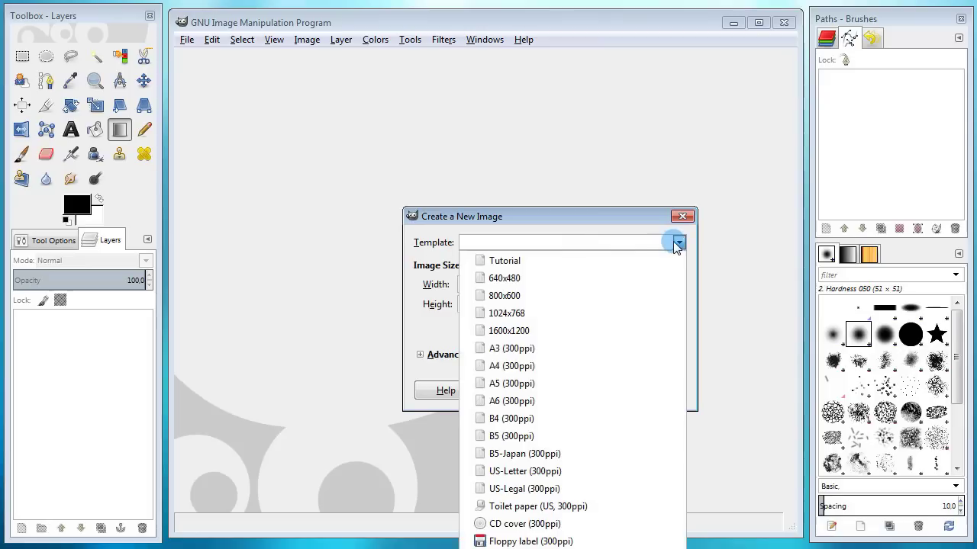
click(497, 296)
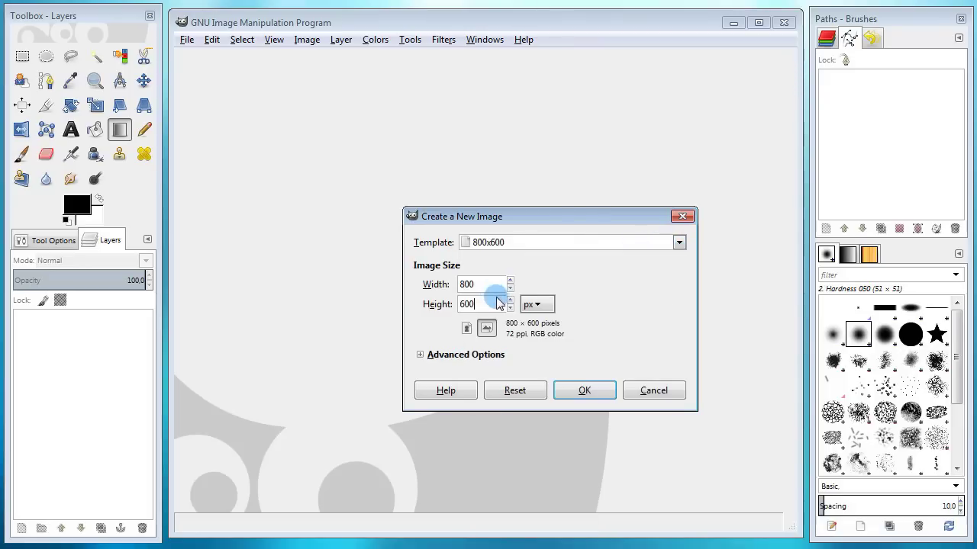
click(578, 384)
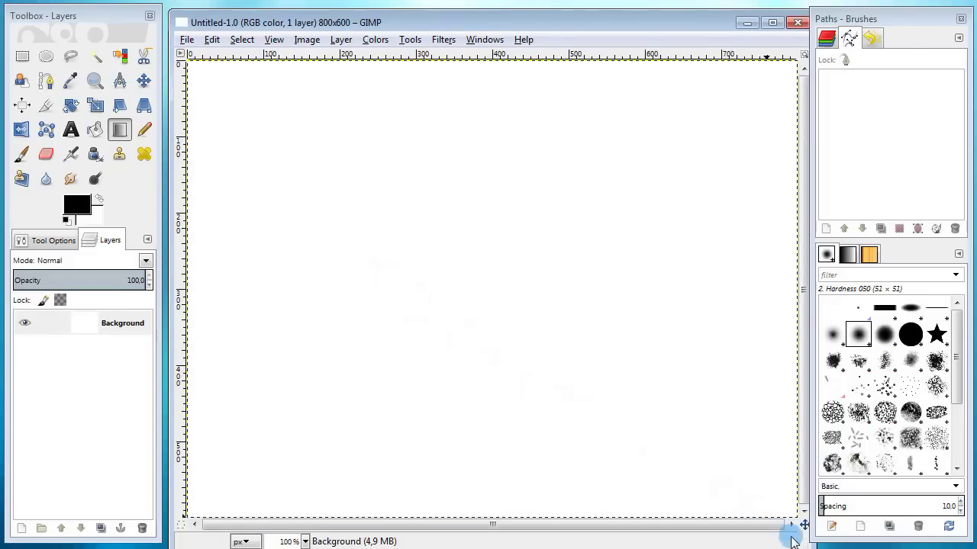
Paint a black smiley face with the Paintbrush: circle, two eyes and a mouth
drag(802, 528, 801, 517)
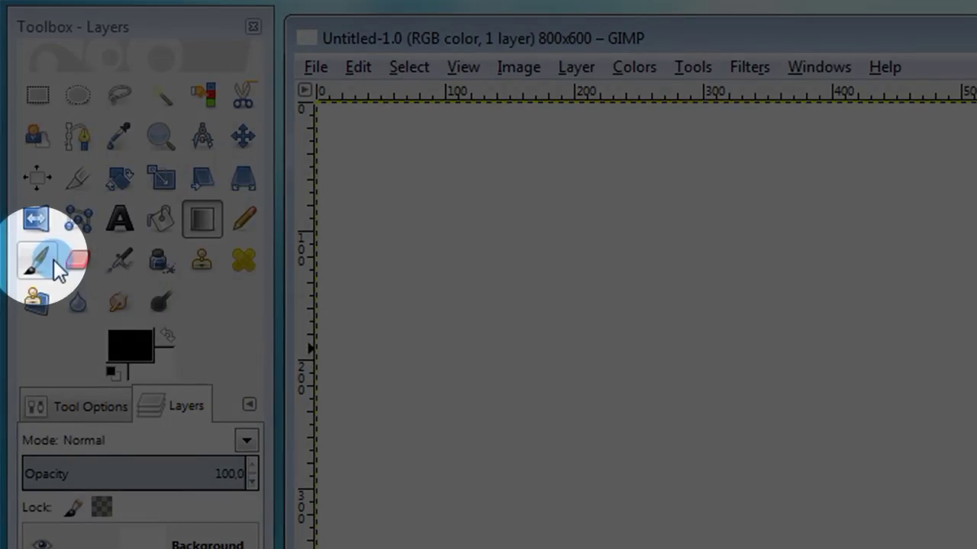
click(40, 256)
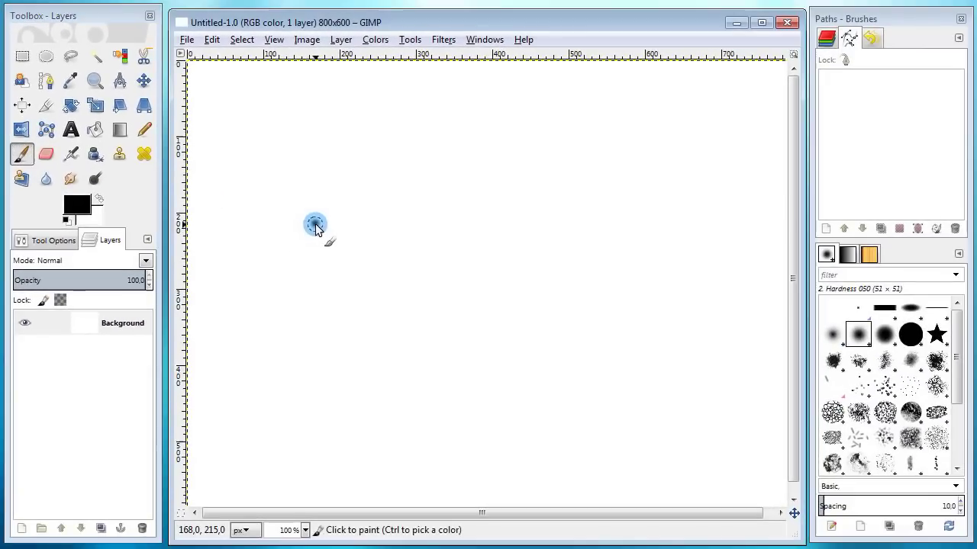
mouse_move(316, 225)
mouse_down()
mouse_move(290, 270)
mouse_move(304, 278)
mouse_move(331, 283)
mouse_move(352, 249)
mouse_up()
click(326, 244)
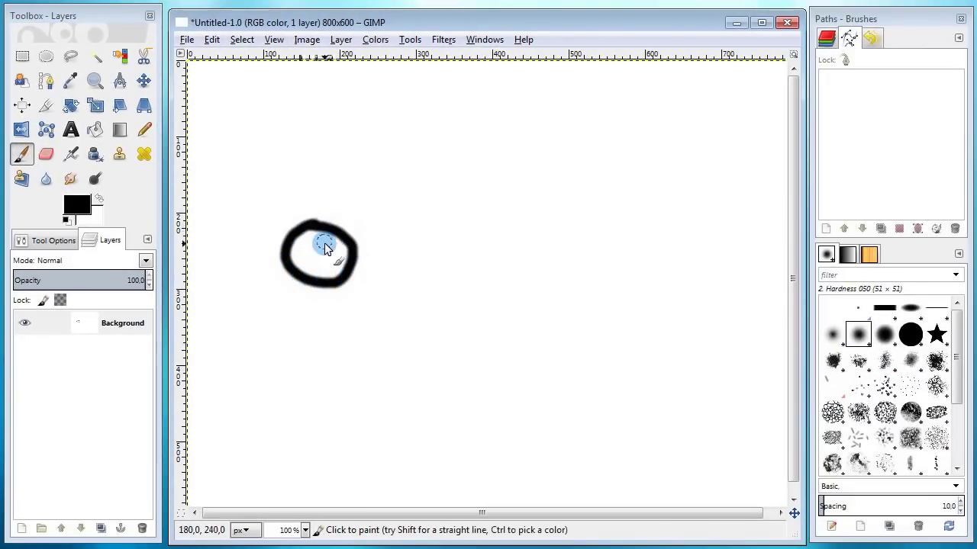
click(311, 245)
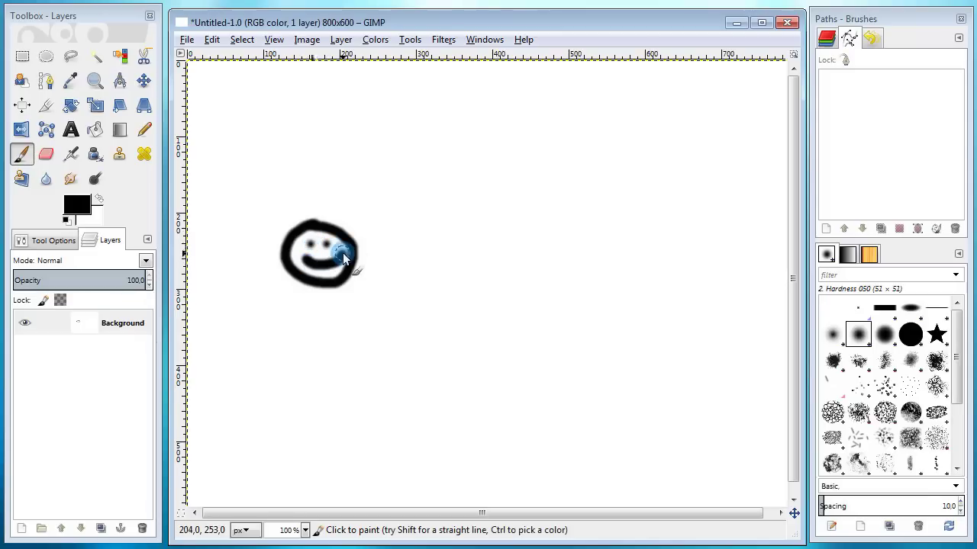
drag(342, 252, 345, 251)
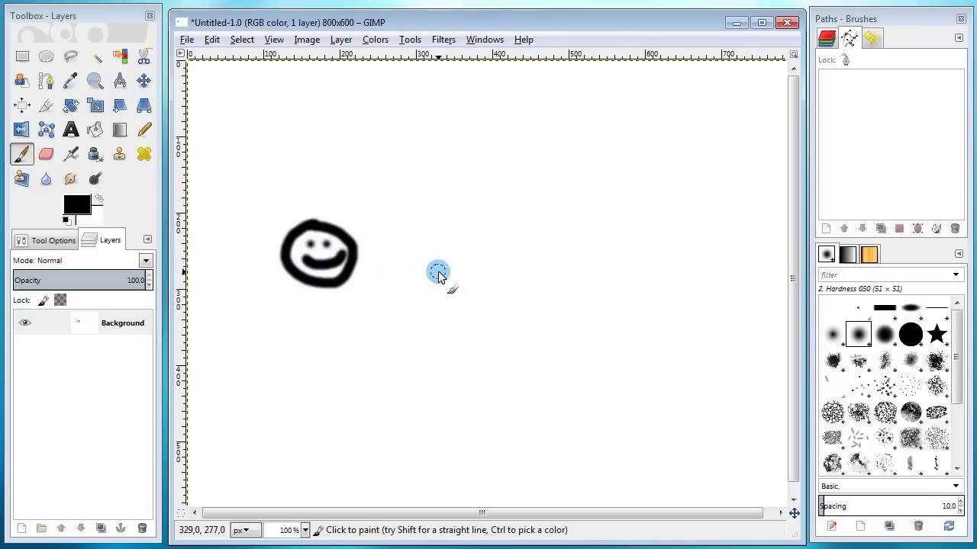
Raise the brush size to about 47 and paint a large letter A
click(64, 240)
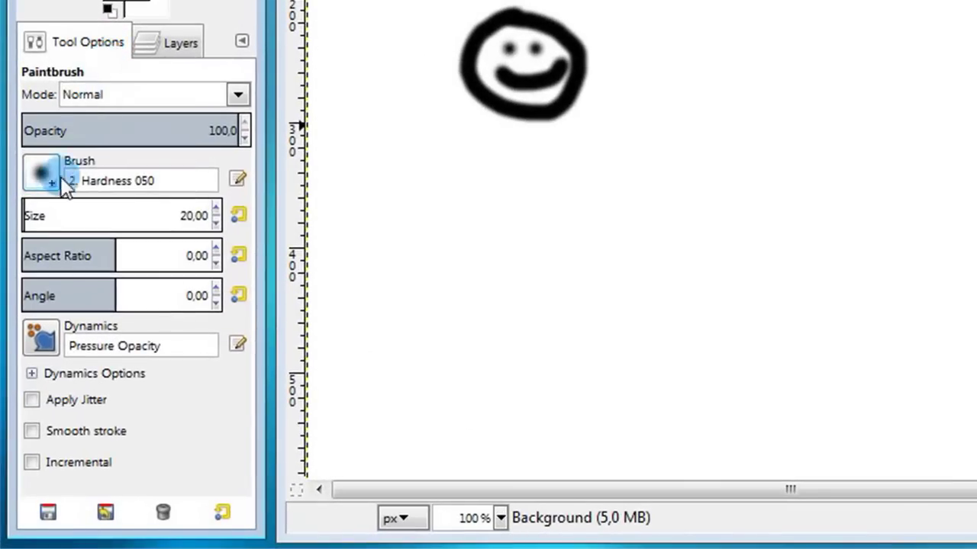
click(31, 203)
drag(31, 203, 31, 203)
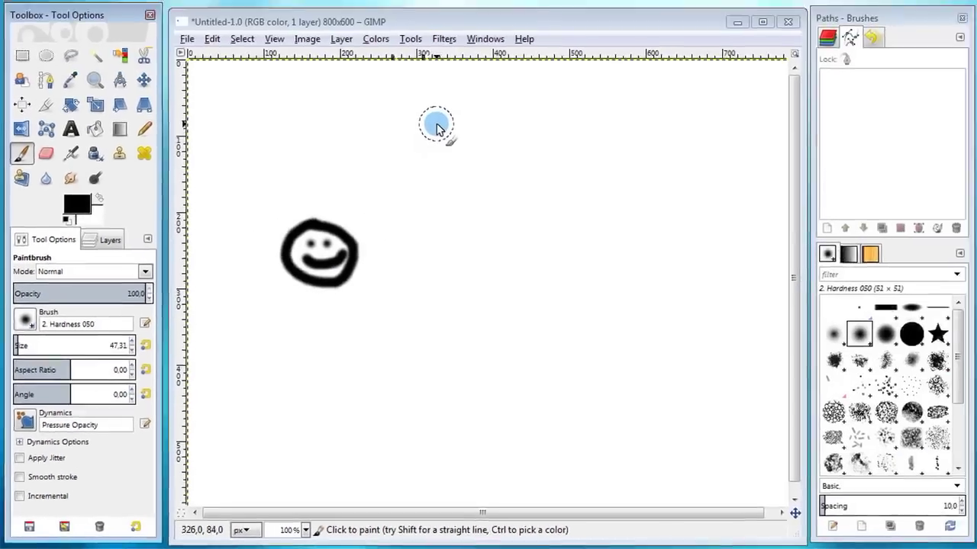
mouse_move(405, 203)
mouse_down()
mouse_move(425, 137)
mouse_move(447, 124)
mouse_move(508, 212)
mouse_up()
drag(422, 164, 471, 165)
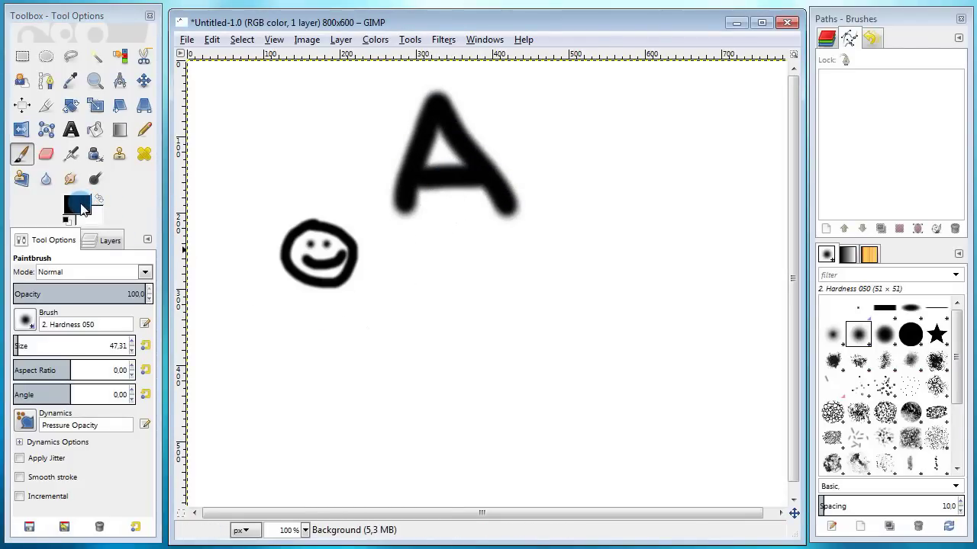
Set the foreground colour to red d40000 and paint a letter B below the smiley
click(81, 206)
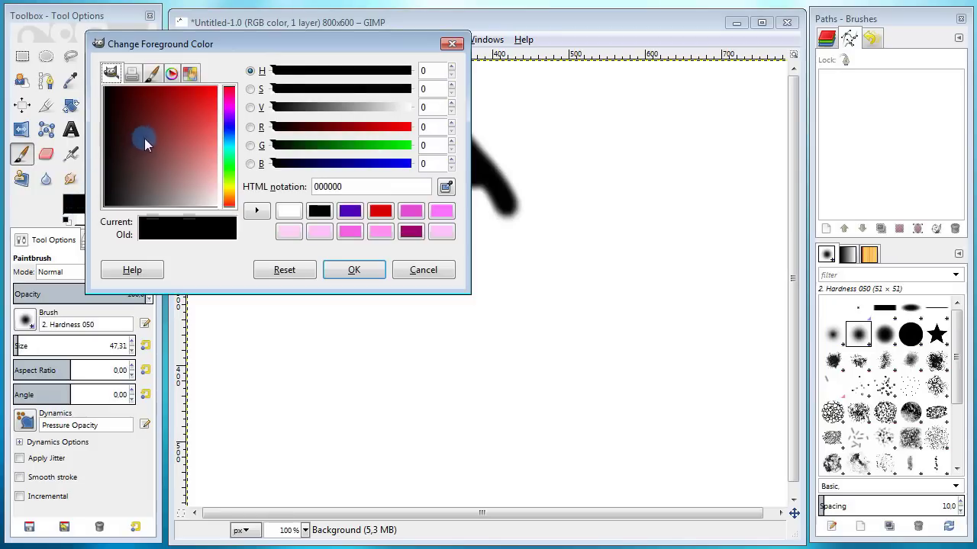
drag(189, 110, 216, 107)
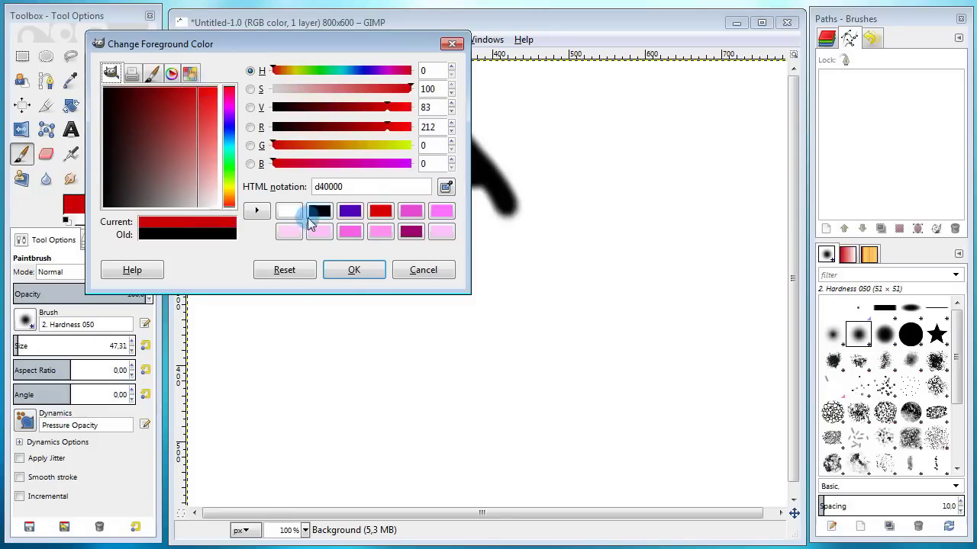
click(348, 274)
mouse_move(327, 333)
mouse_down()
mouse_move(327, 375)
mouse_move(324, 335)
mouse_move(351, 384)
mouse_move(381, 397)
mouse_move(333, 430)
mouse_move(362, 400)
mouse_up()
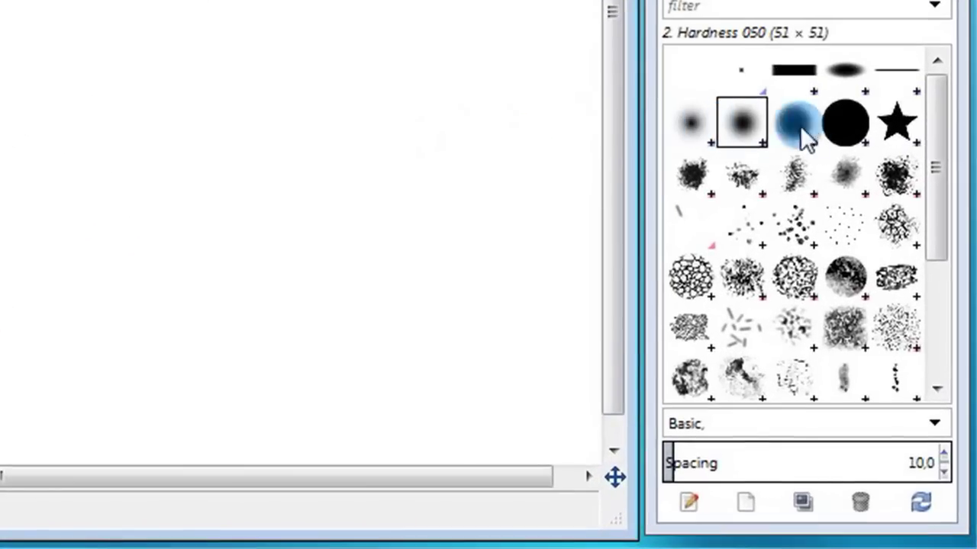
Paint a C with Hardness 100, a D with Hardness 025, and an e with Cell 02
click(833, 122)
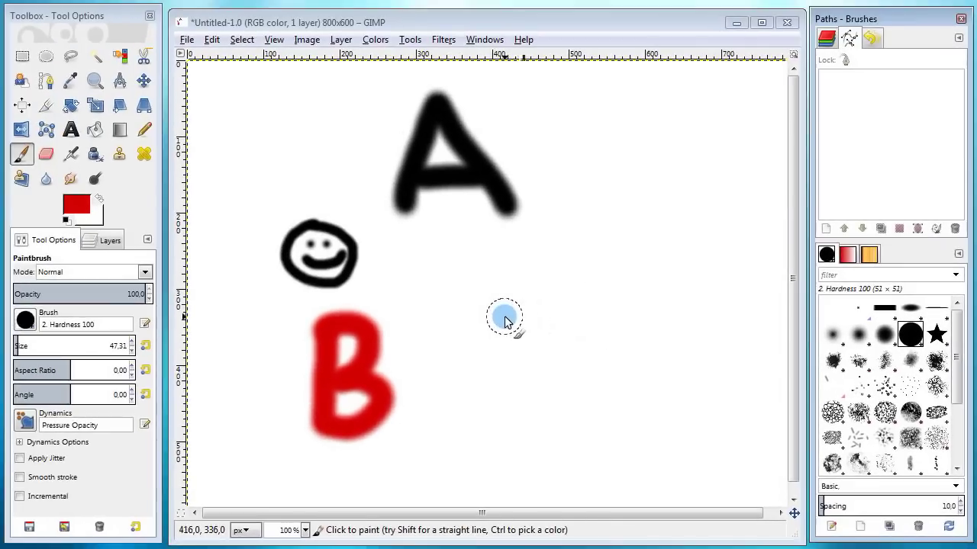
click(56, 90)
mouse_move(515, 317)
mouse_down()
mouse_move(465, 371)
mouse_move(485, 399)
mouse_move(561, 374)
mouse_up()
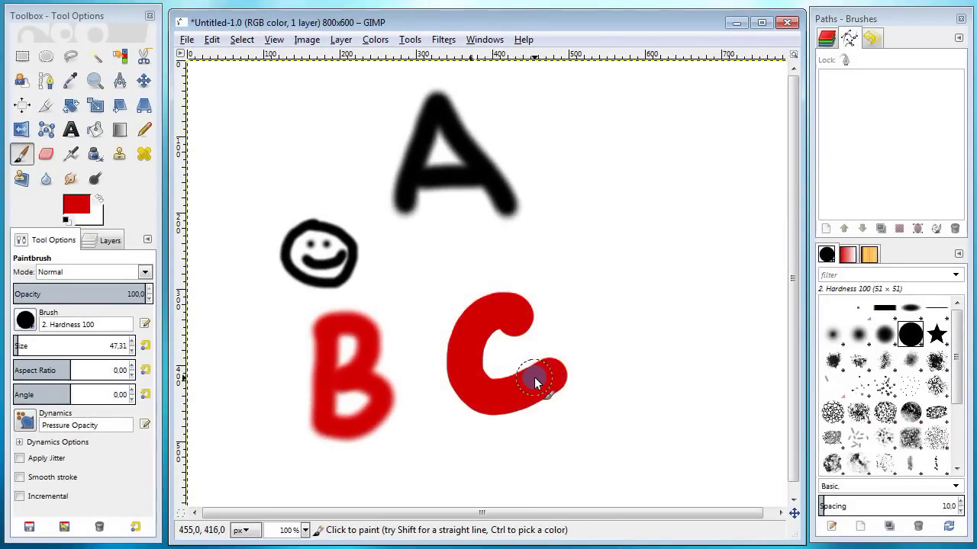
click(834, 335)
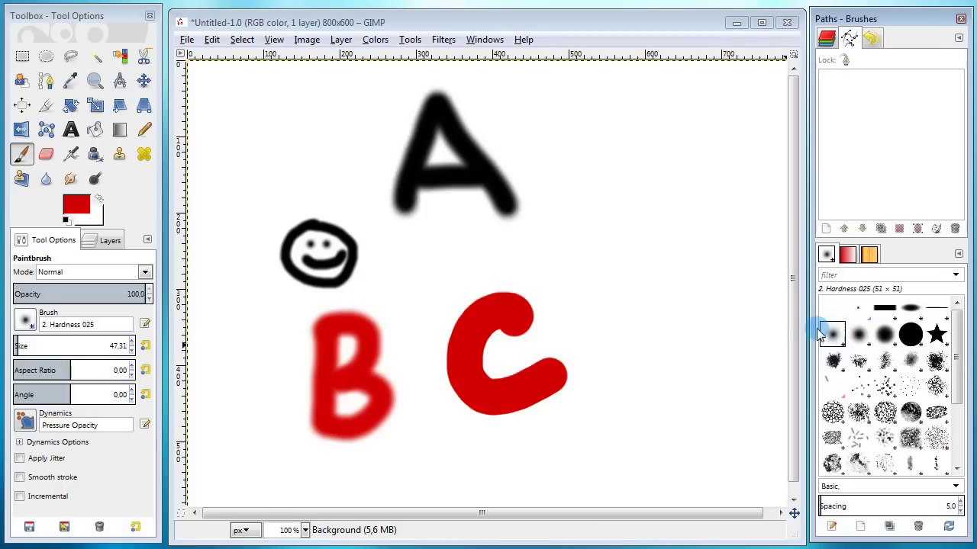
mouse_move(624, 299)
mouse_down()
mouse_move(620, 405)
mouse_move(638, 404)
mouse_move(672, 331)
mouse_move(635, 282)
mouse_up()
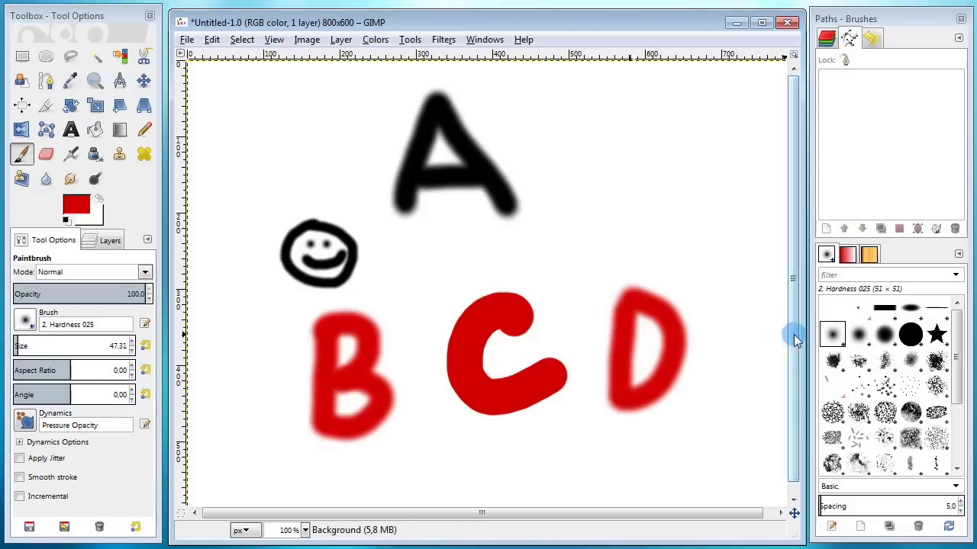
click(832, 413)
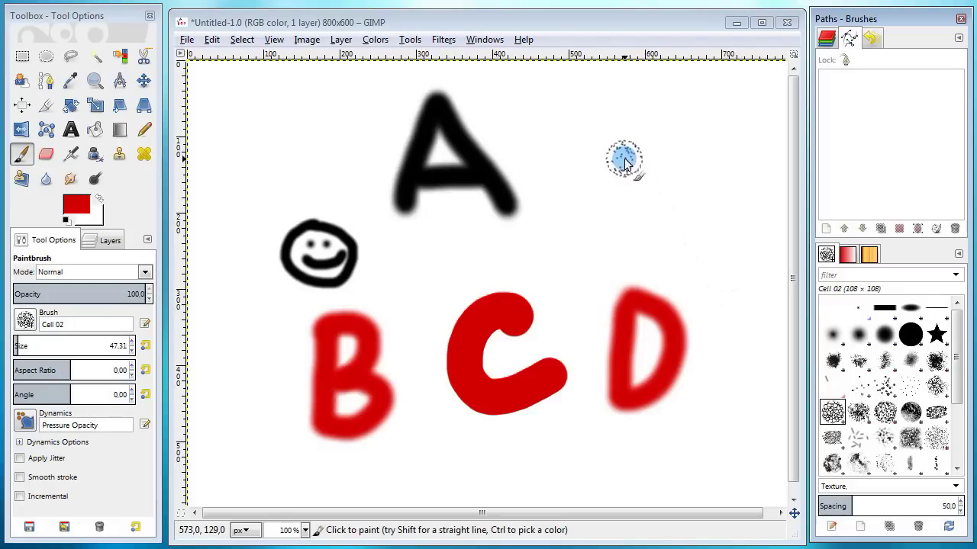
mouse_move(617, 172)
mouse_down()
mouse_move(652, 130)
mouse_move(593, 156)
mouse_move(589, 214)
mouse_move(620, 244)
mouse_move(680, 223)
mouse_up()
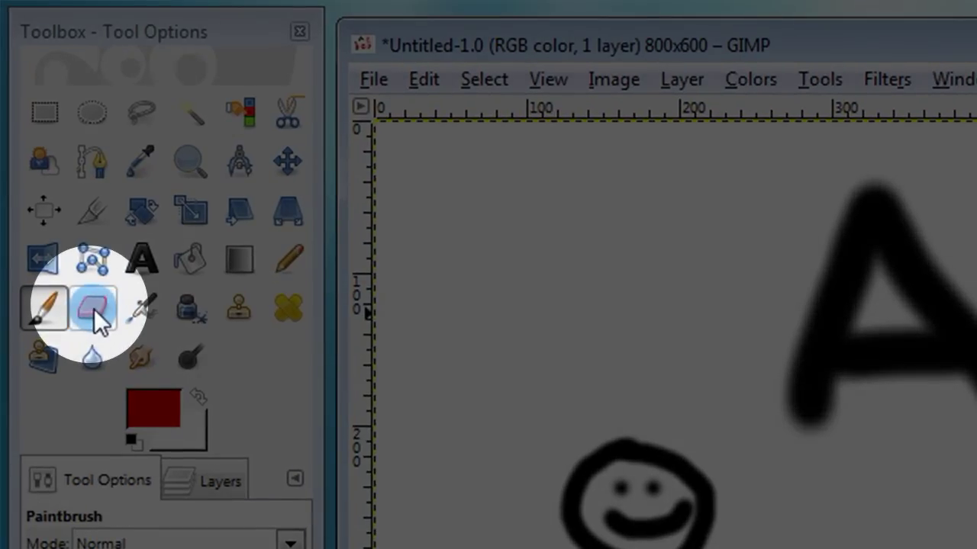
Erase the red e, D and most of the C with a size-181 hard round Eraser
click(68, 229)
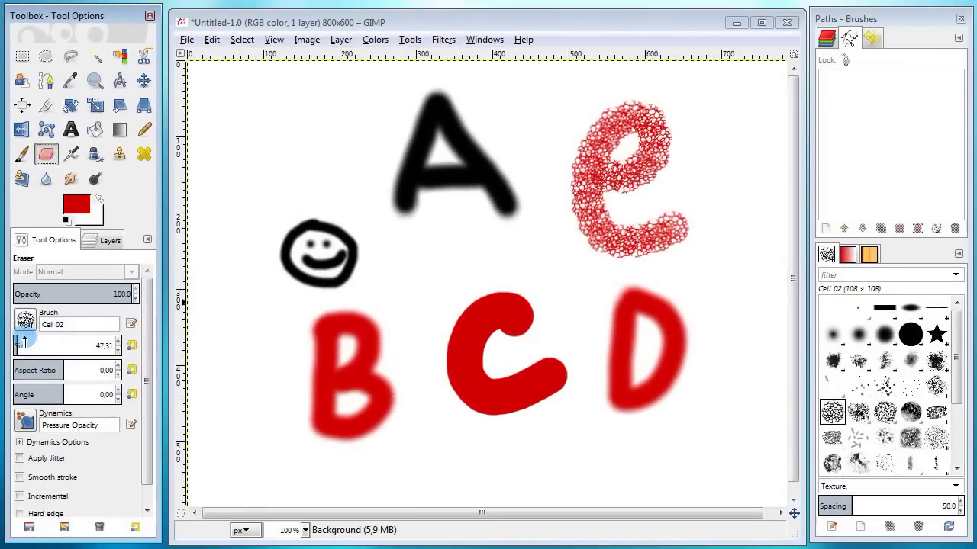
drag(22, 345, 47, 344)
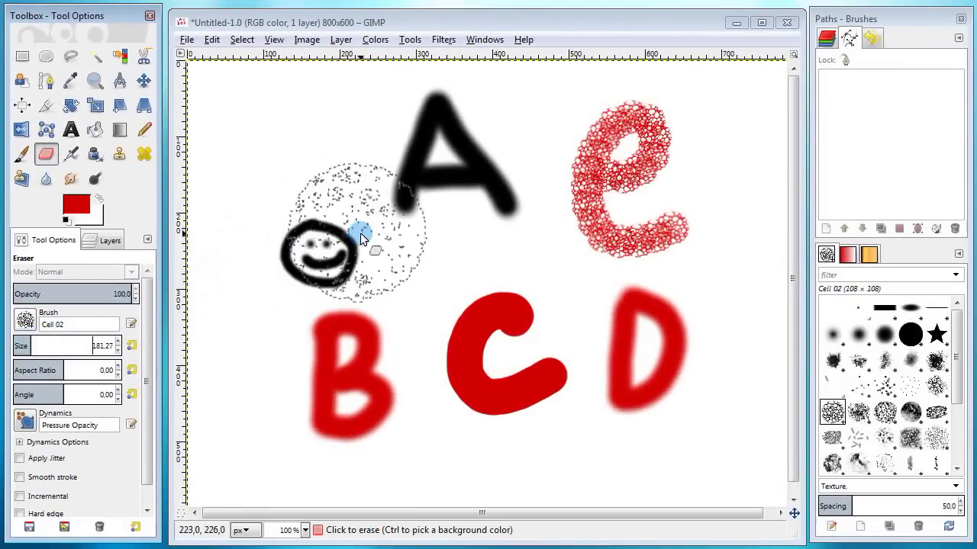
click(910, 334)
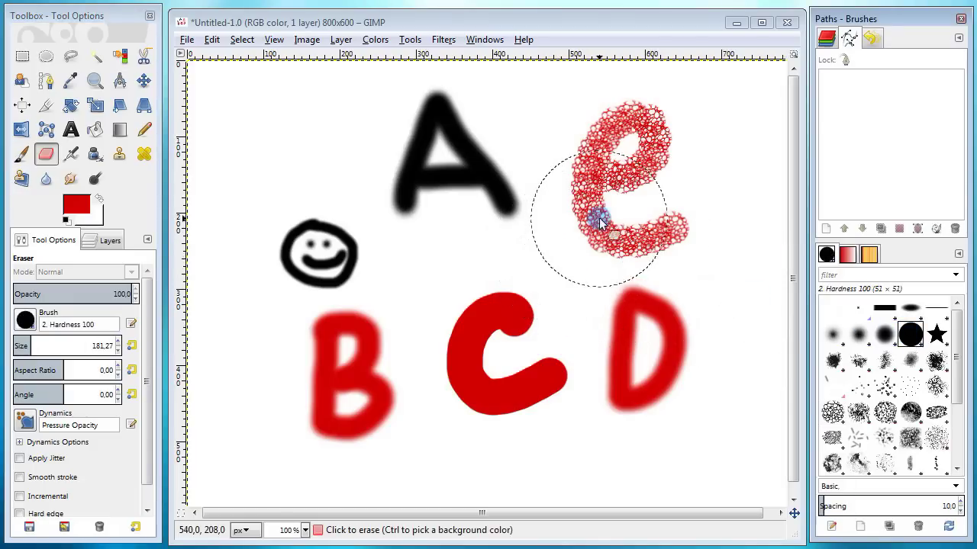
mouse_move(603, 207)
mouse_down()
mouse_move(636, 221)
mouse_move(657, 193)
mouse_move(648, 163)
mouse_move(618, 158)
mouse_move(646, 276)
mouse_move(655, 409)
mouse_move(627, 372)
mouse_move(552, 321)
mouse_move(526, 367)
mouse_move(493, 329)
mouse_up()
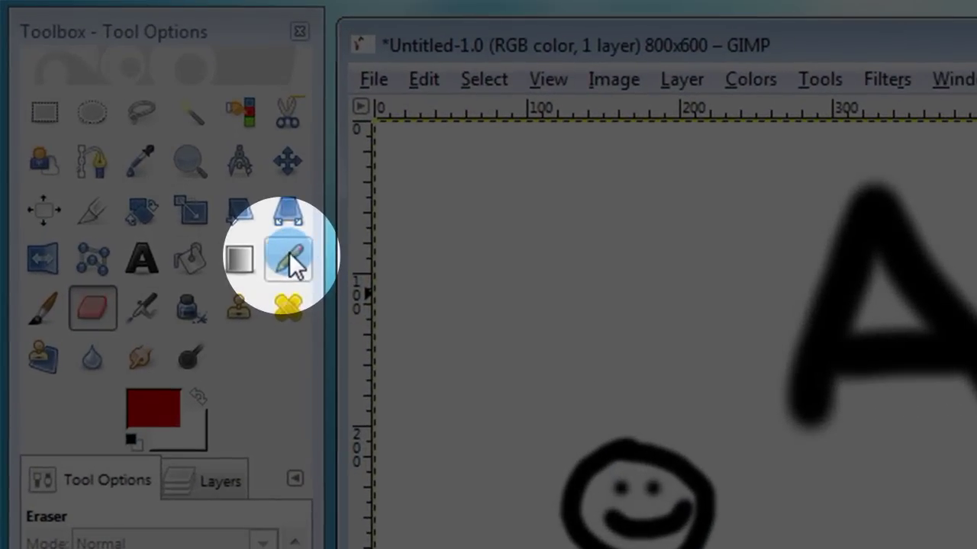
Draw a blue (000ad4) letter C beside the B with the Pencil at size 27.46
click(289, 254)
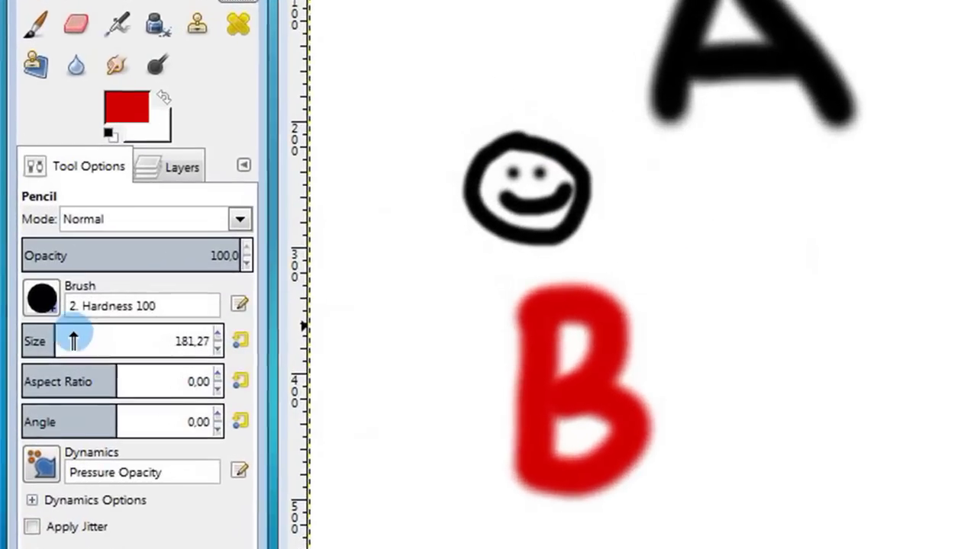
drag(73, 341, 25, 340)
click(141, 107)
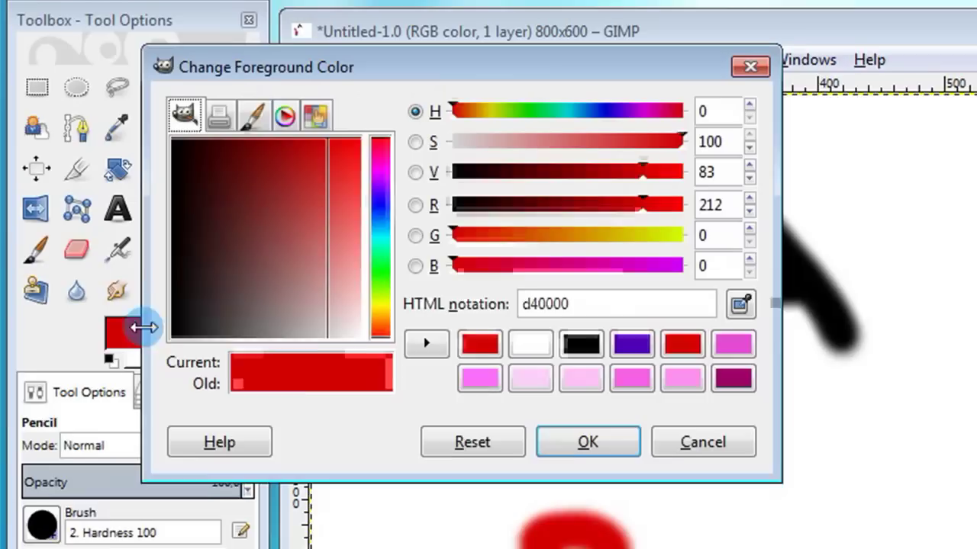
drag(386, 229, 385, 212)
click(586, 446)
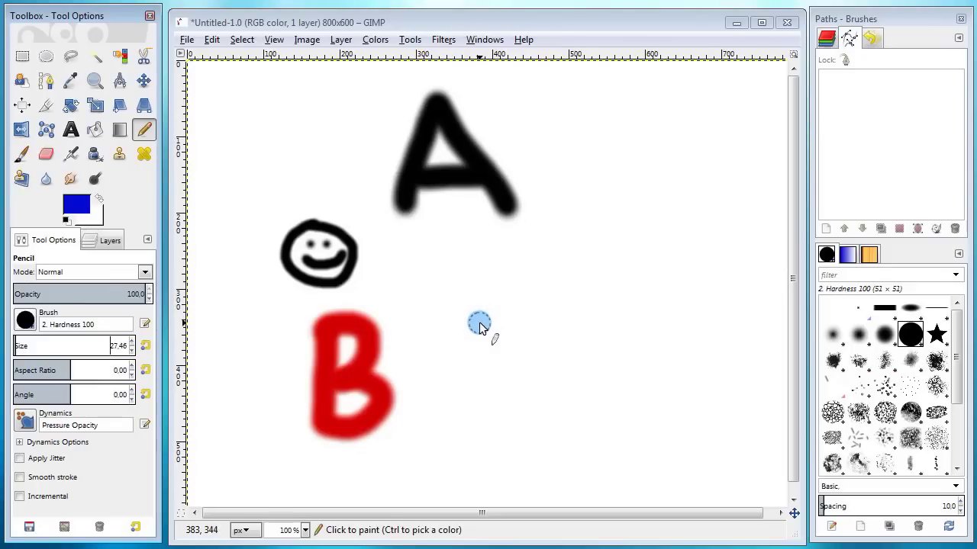
mouse_move(486, 328)
mouse_down()
mouse_move(438, 364)
mouse_move(452, 397)
mouse_move(526, 378)
mouse_up()
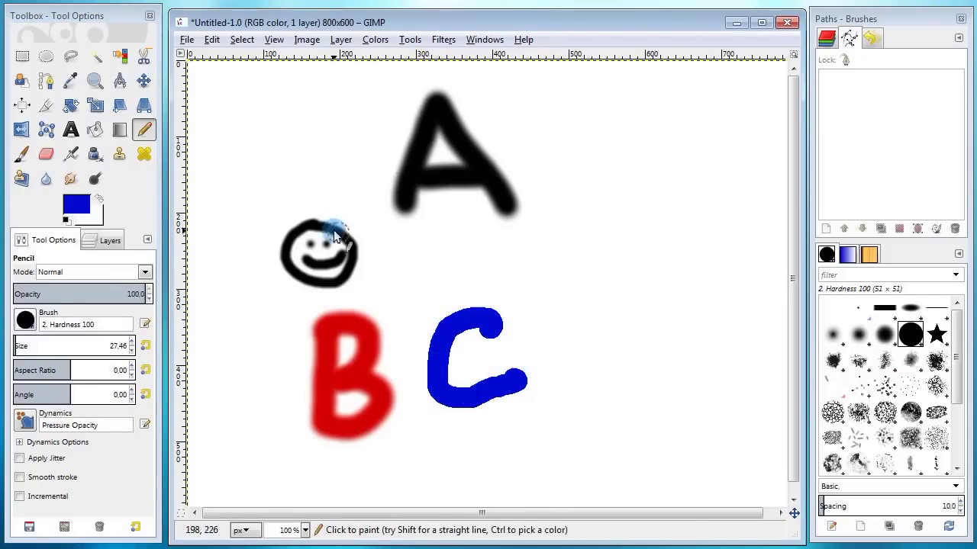
Switch to black at size 7.62 and pencil a larger smiley face on the right
click(91, 208)
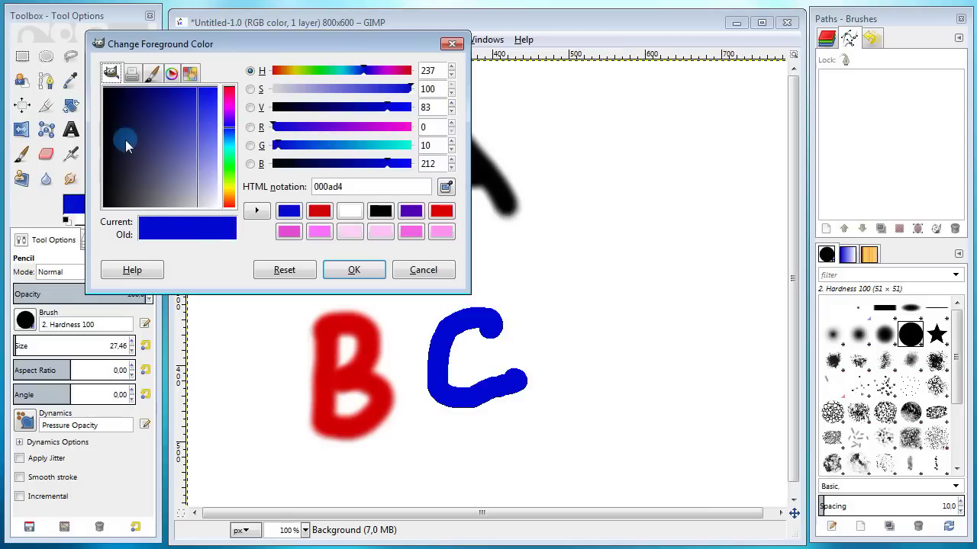
drag(125, 143, 126, 209)
click(357, 272)
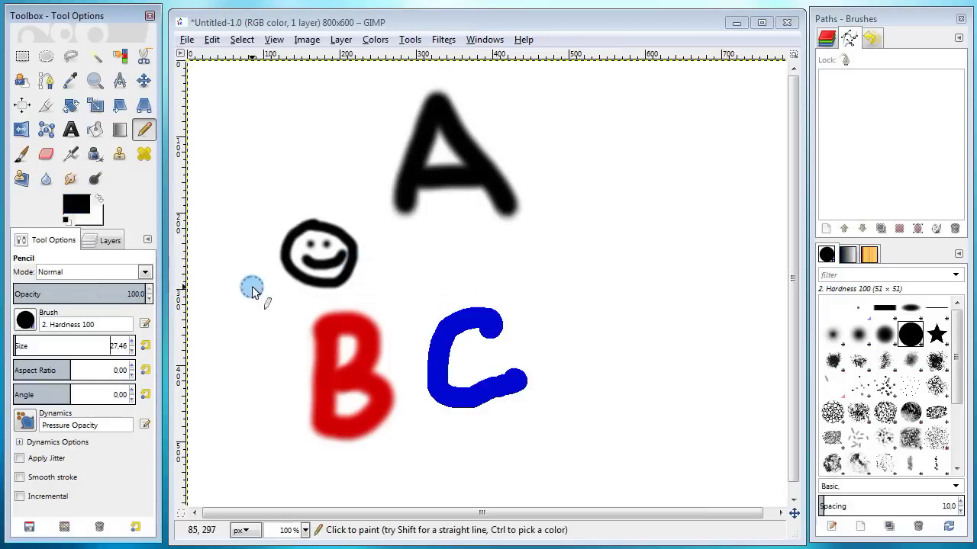
click(26, 345)
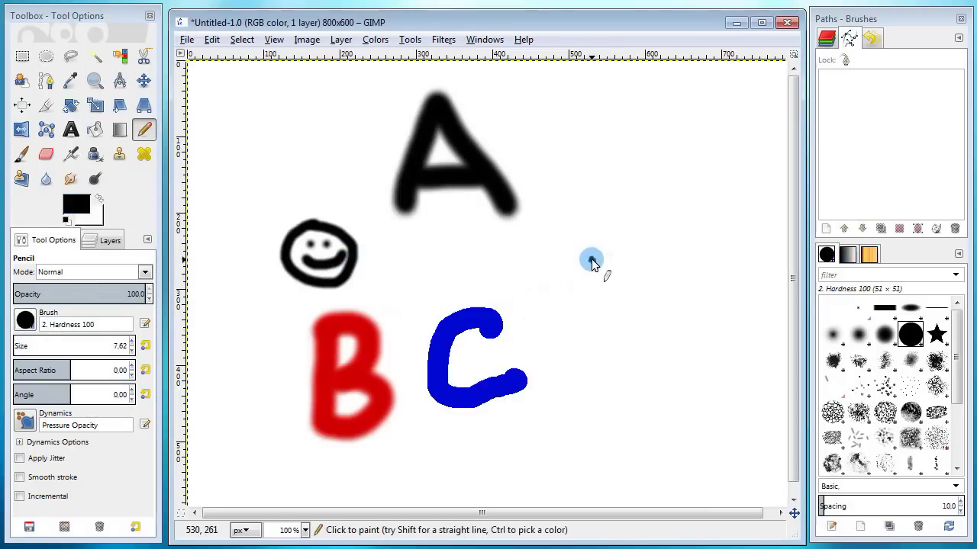
mouse_move(590, 261)
mouse_down()
mouse_move(661, 315)
mouse_move(712, 284)
mouse_move(718, 253)
mouse_move(669, 219)
mouse_move(620, 227)
mouse_move(589, 258)
mouse_up()
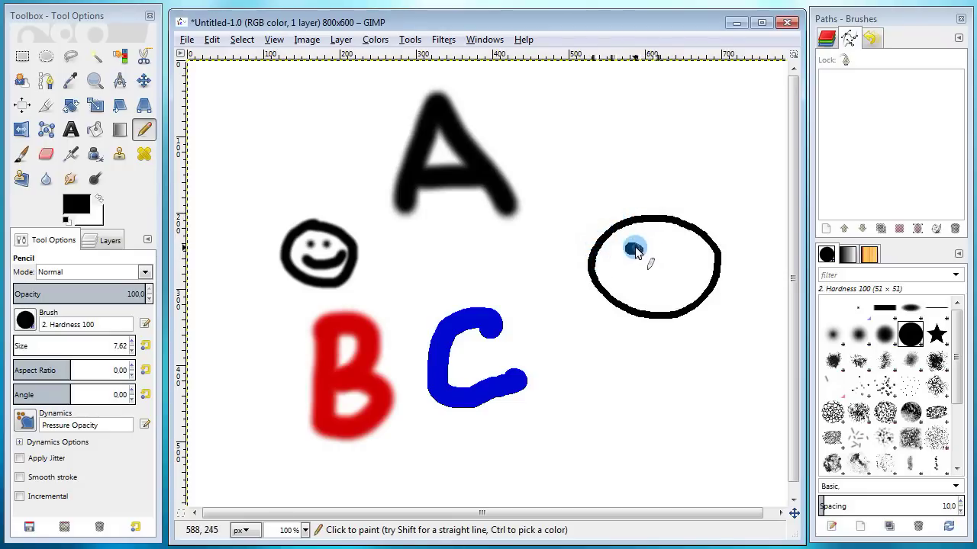
click(683, 250)
drag(640, 287, 685, 278)
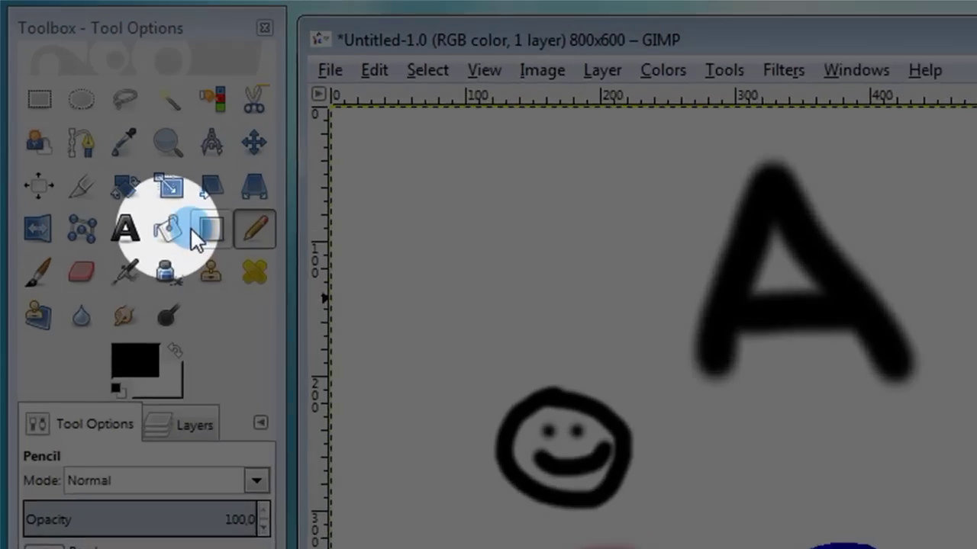
Bucket-fill the big smiley yellow f8ff38, undoing the accidental yellow background fill
click(95, 130)
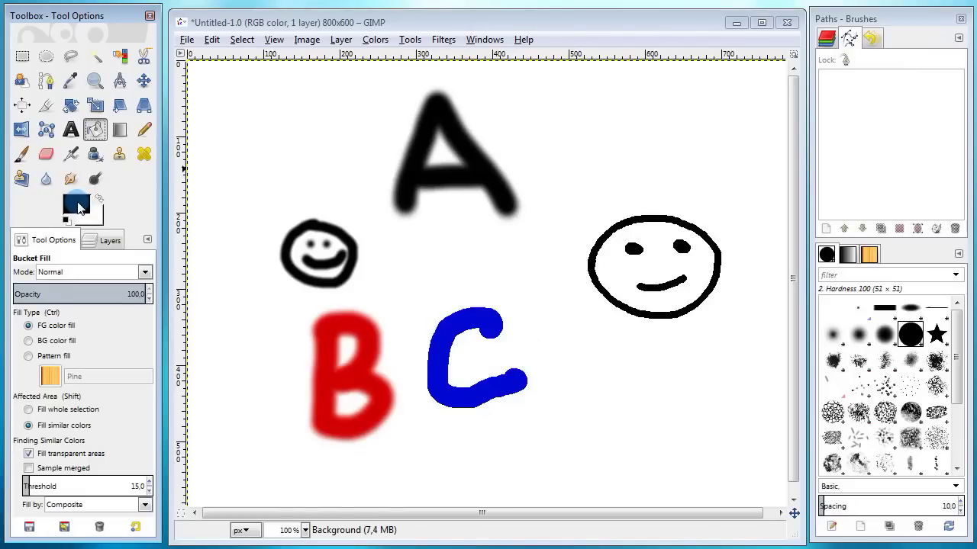
click(76, 207)
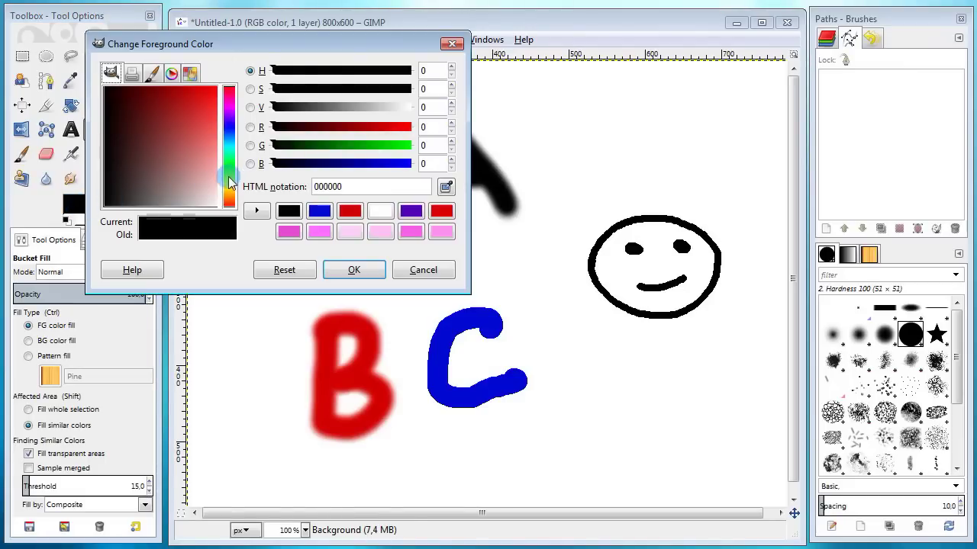
drag(230, 183, 234, 119)
click(354, 269)
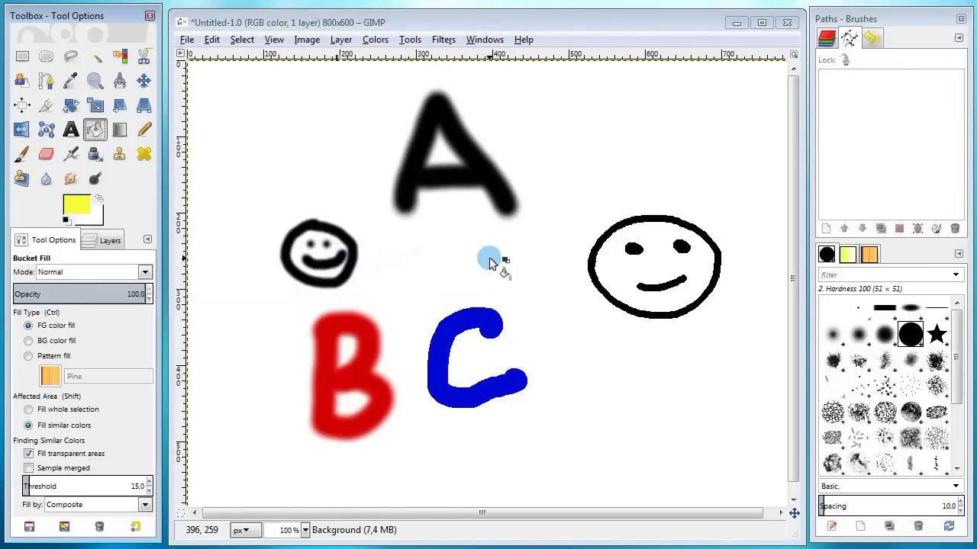
click(622, 275)
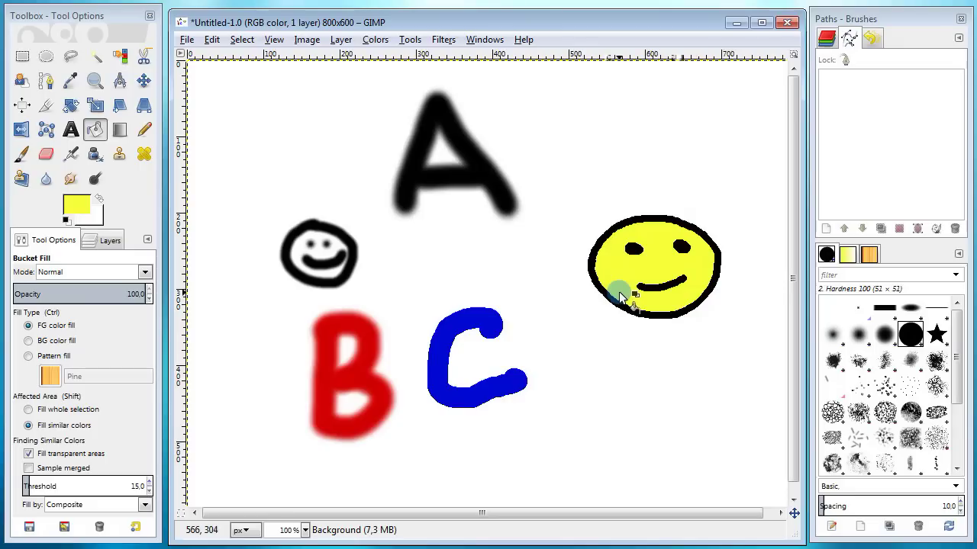
click(565, 319)
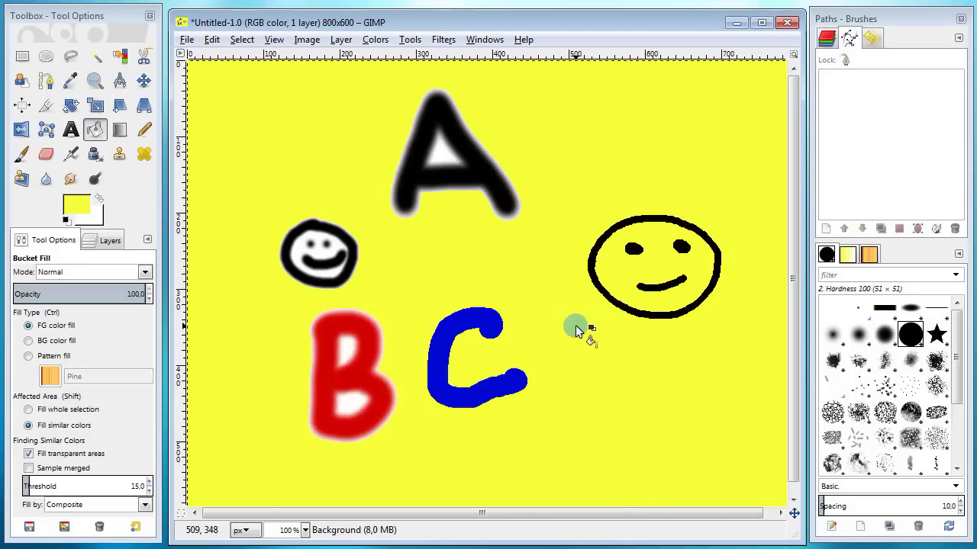
key(ctrl+z)
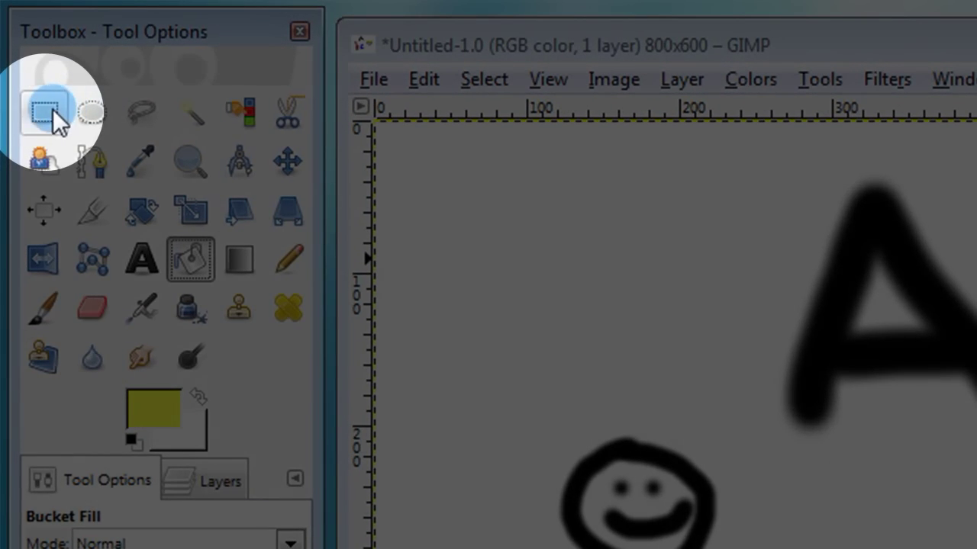
Draw a 267×195 px rectangular selection in the empty area right of the blue C
click(48, 112)
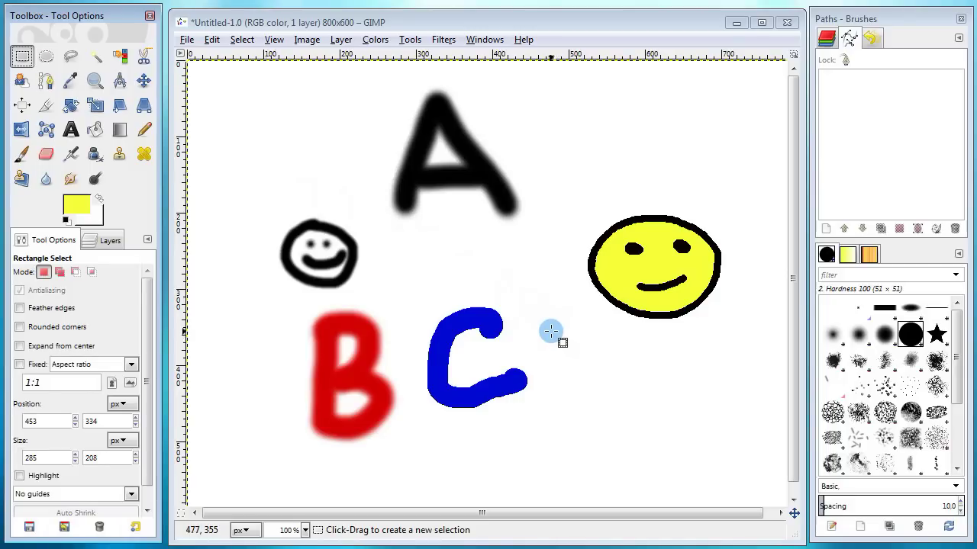
drag(551, 333, 749, 482)
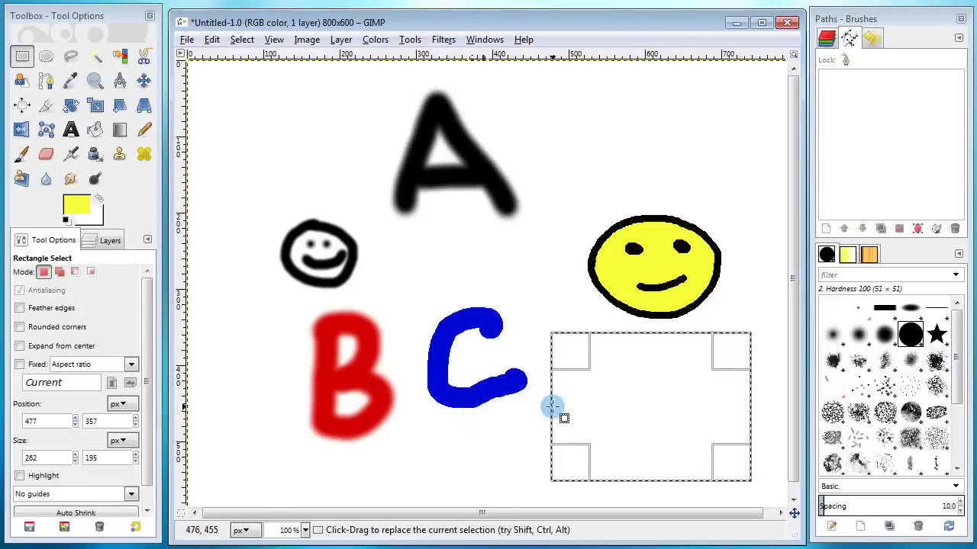
mouse_move(557, 406)
mouse_down()
mouse_move(608, 405)
mouse_move(547, 404)
mouse_up()
mouse_move(651, 409)
mouse_down()
mouse_move(466, 277)
mouse_move(430, 169)
mouse_move(475, 170)
mouse_move(496, 196)
mouse_move(619, 366)
mouse_move(638, 414)
mouse_up()
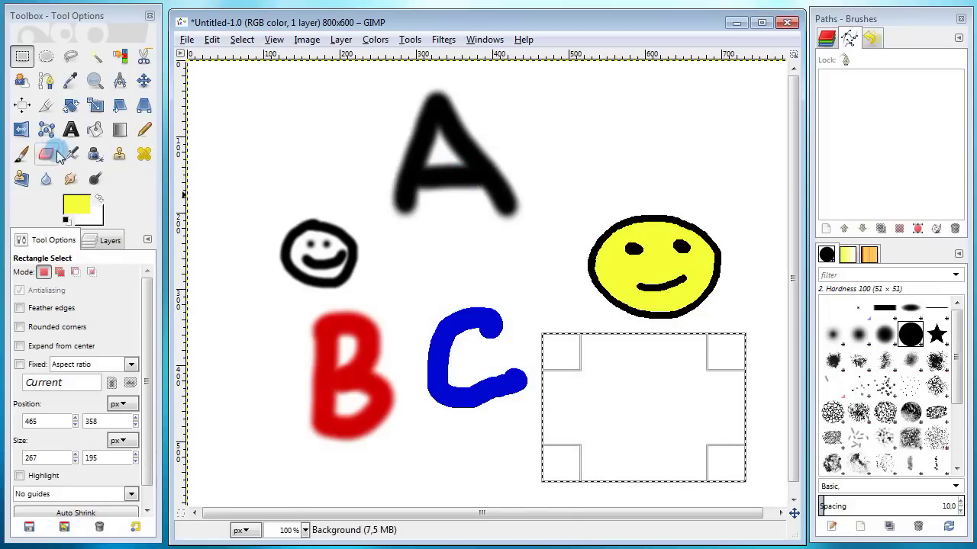
Set the paintbrush colour to magenta, scribble inside the selection, then delete the scribbles
click(25, 156)
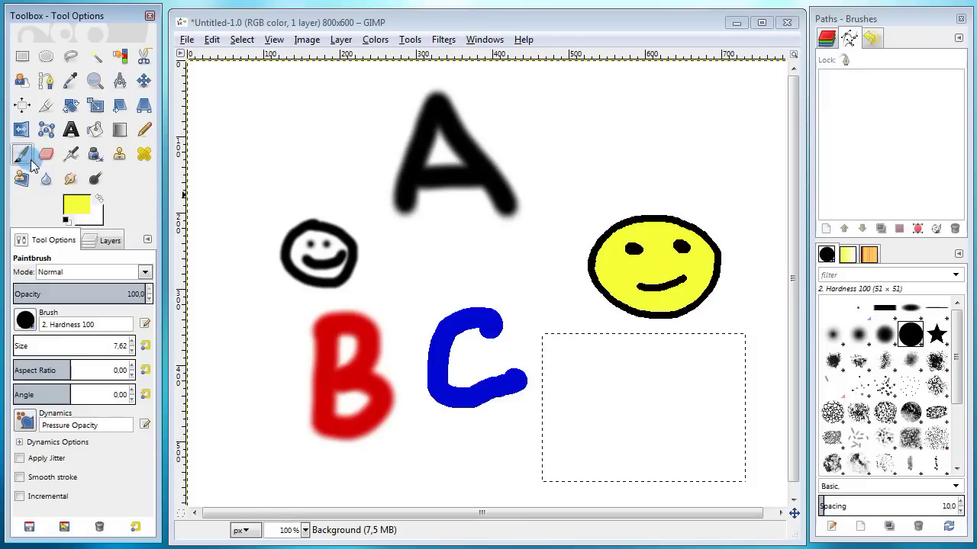
click(73, 202)
click(229, 105)
click(215, 109)
click(354, 269)
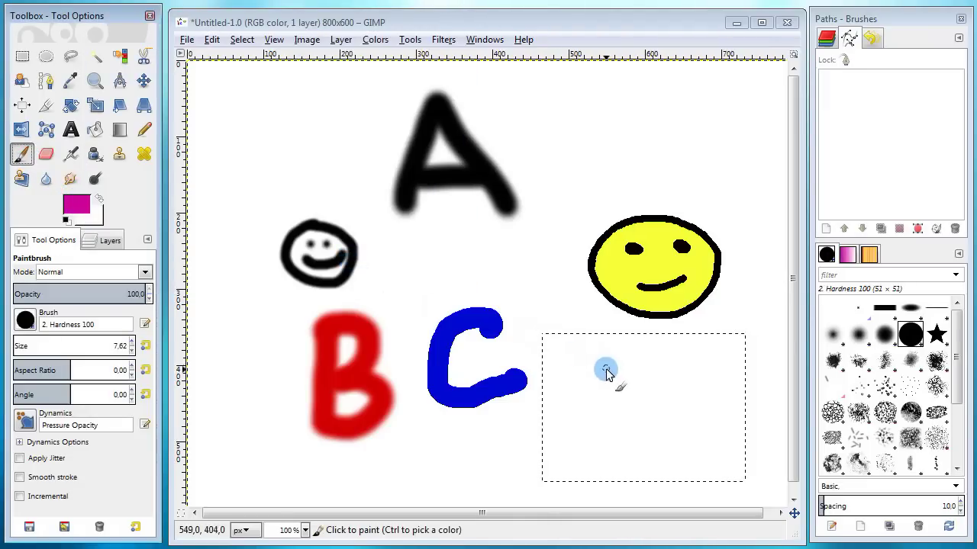
drag(601, 372, 596, 335)
mouse_move(606, 376)
mouse_down()
mouse_move(605, 312)
mouse_move(512, 384)
mouse_move(591, 461)
mouse_move(691, 396)
mouse_move(567, 371)
mouse_move(596, 457)
mouse_move(692, 422)
mouse_move(647, 332)
mouse_up()
mouse_move(545, 395)
mouse_down()
mouse_move(696, 443)
mouse_move(554, 344)
mouse_move(621, 348)
mouse_move(668, 452)
mouse_move(484, 411)
mouse_move(629, 466)
mouse_move(572, 415)
mouse_move(658, 387)
mouse_up()
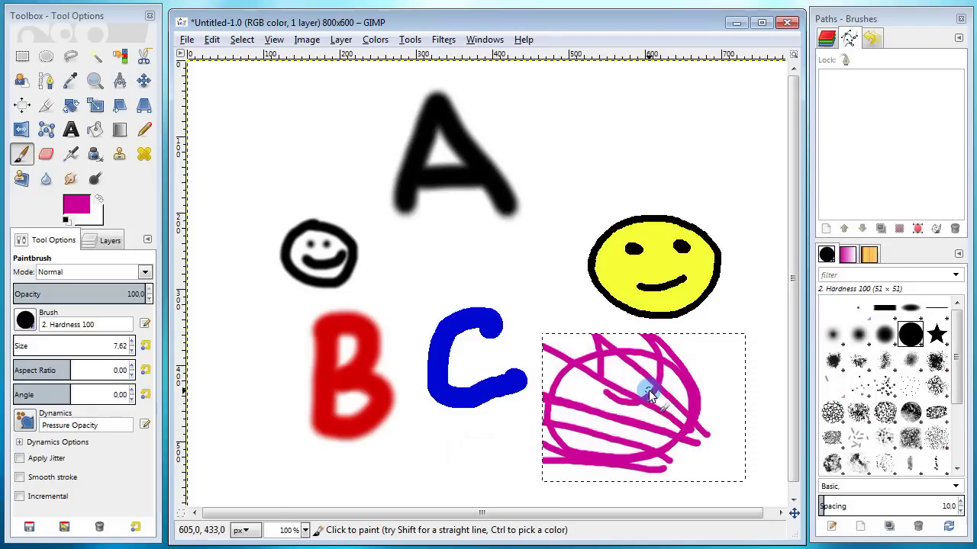
key(Delete)
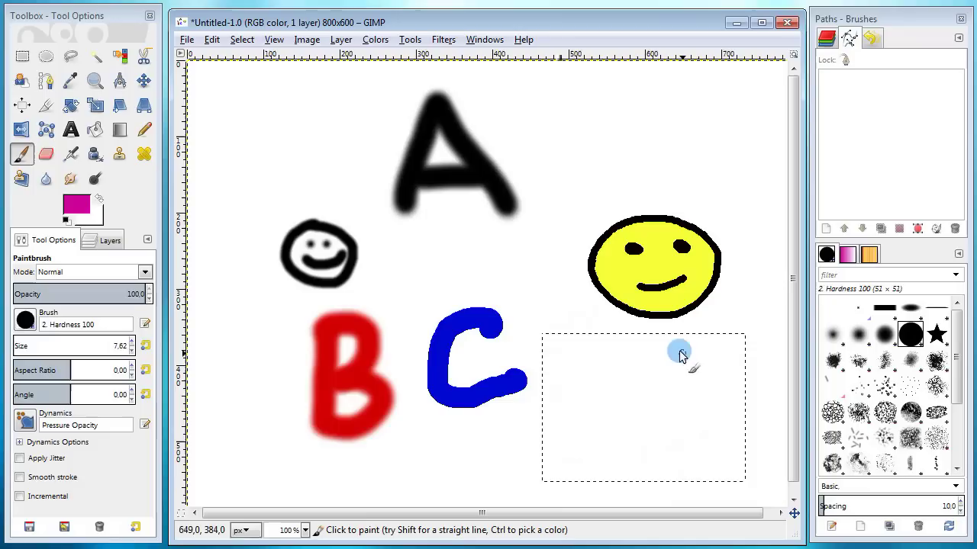
Bucket-fill the selected rectangle magenta, then delete the fill
click(95, 130)
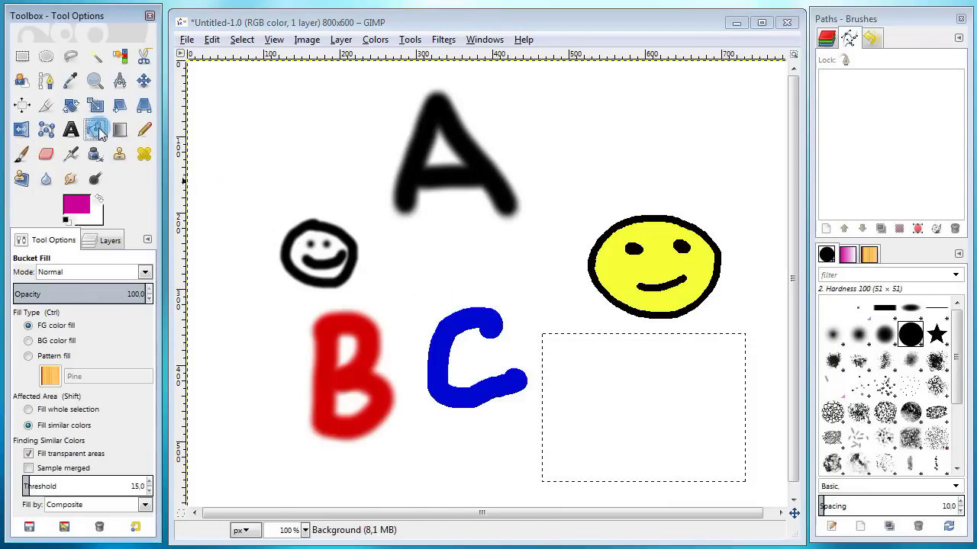
click(621, 373)
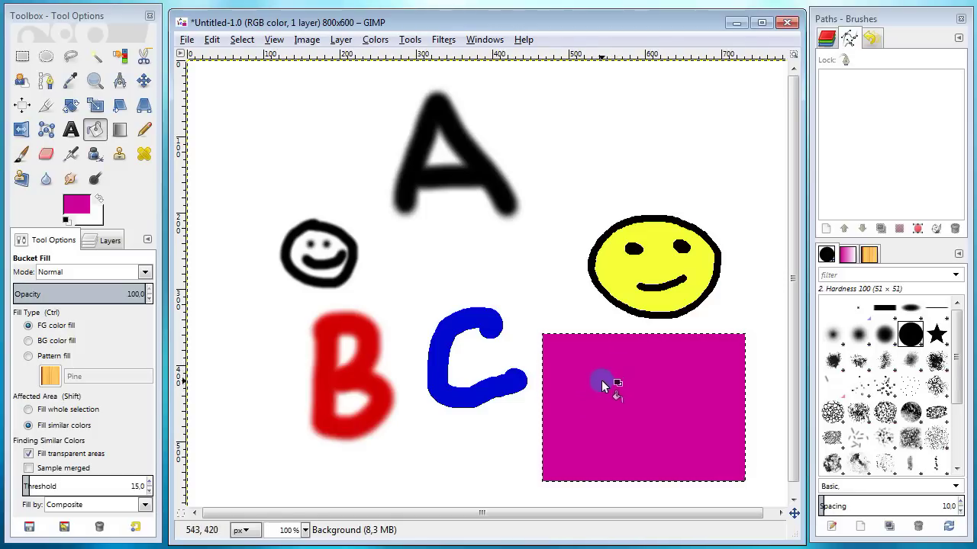
key(Delete)
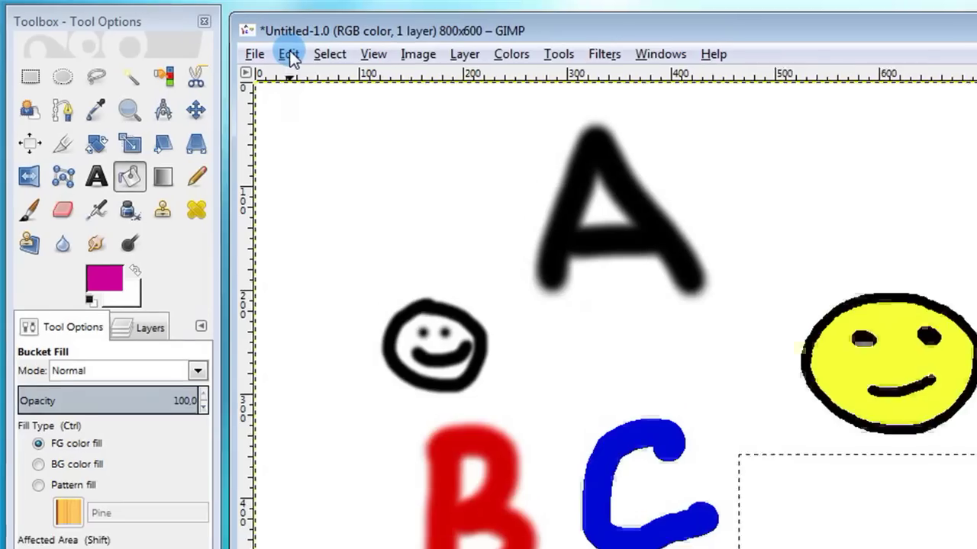
Stroke the selection outline with a 6 px magenta line using round caps and joins
click(212, 39)
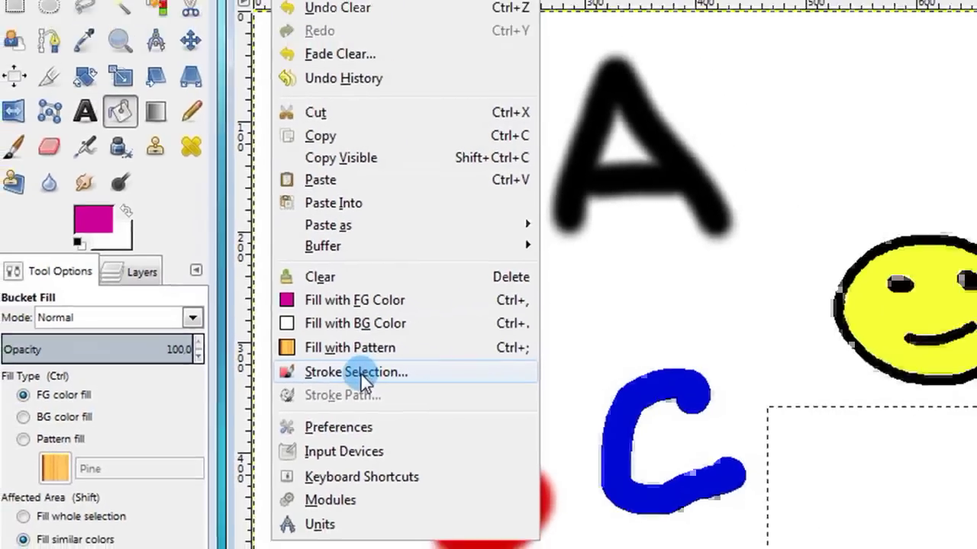
click(465, 351)
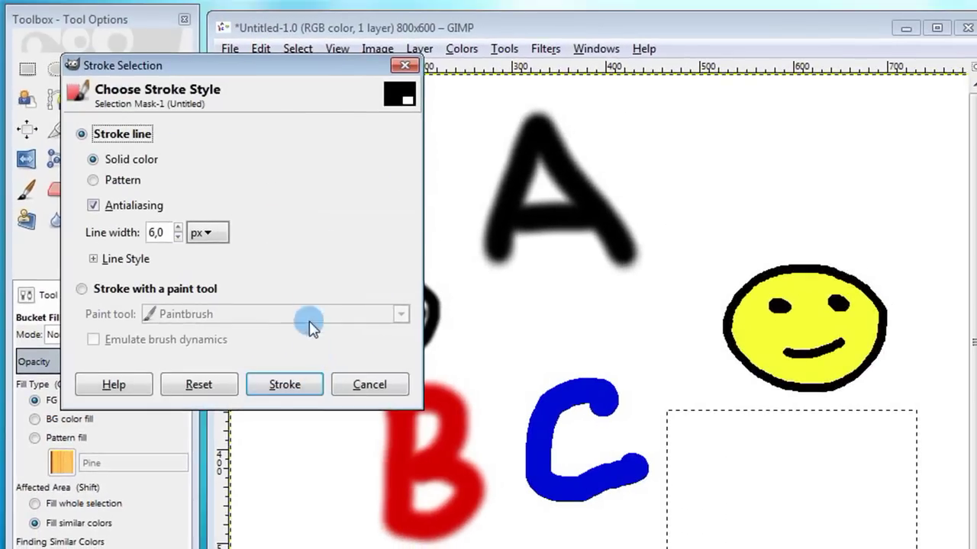
mouse_move(236, 69)
mouse_down()
mouse_move(508, 136)
mouse_move(479, 143)
mouse_up()
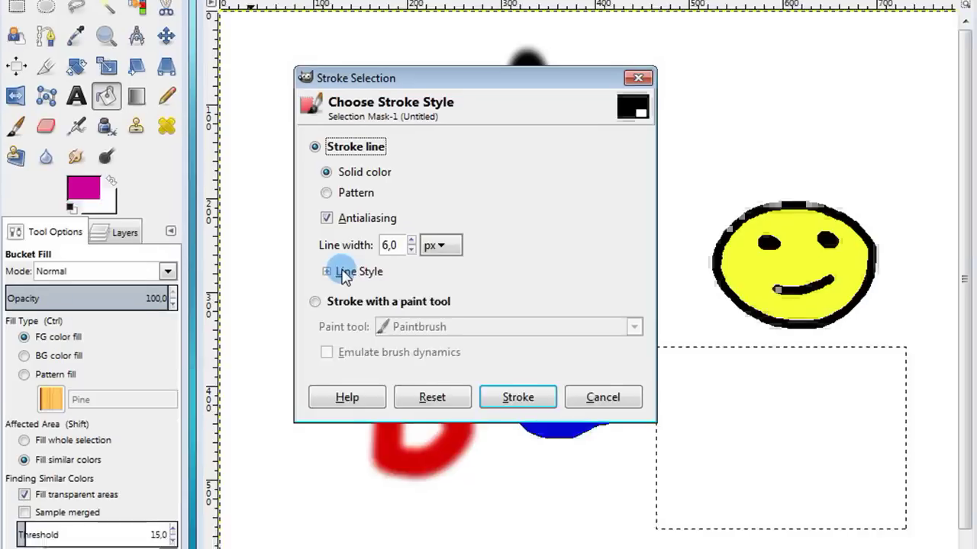
click(338, 334)
click(427, 252)
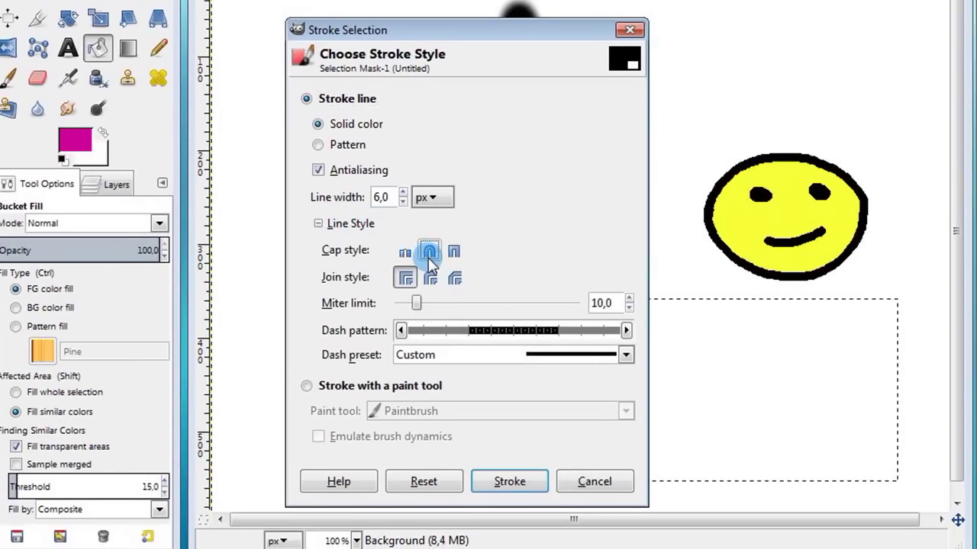
click(430, 278)
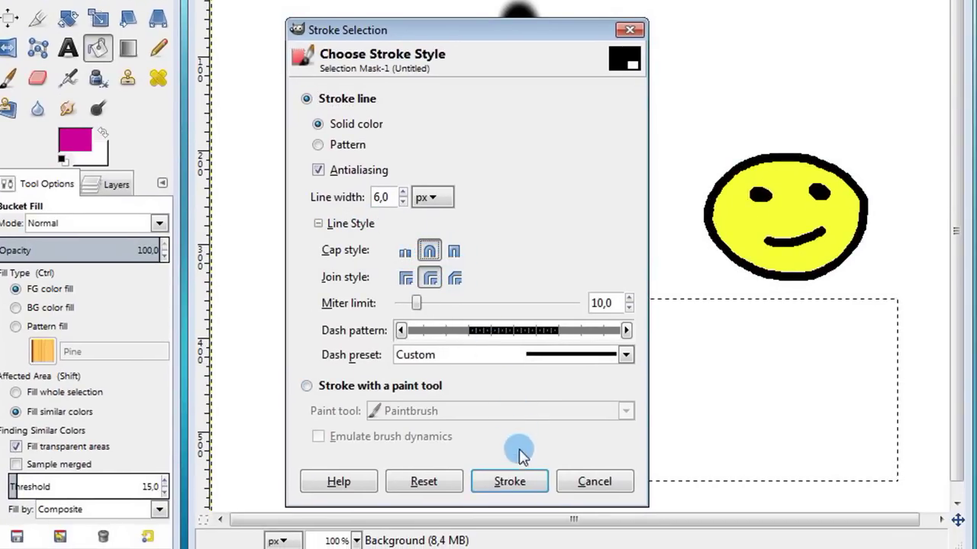
click(509, 479)
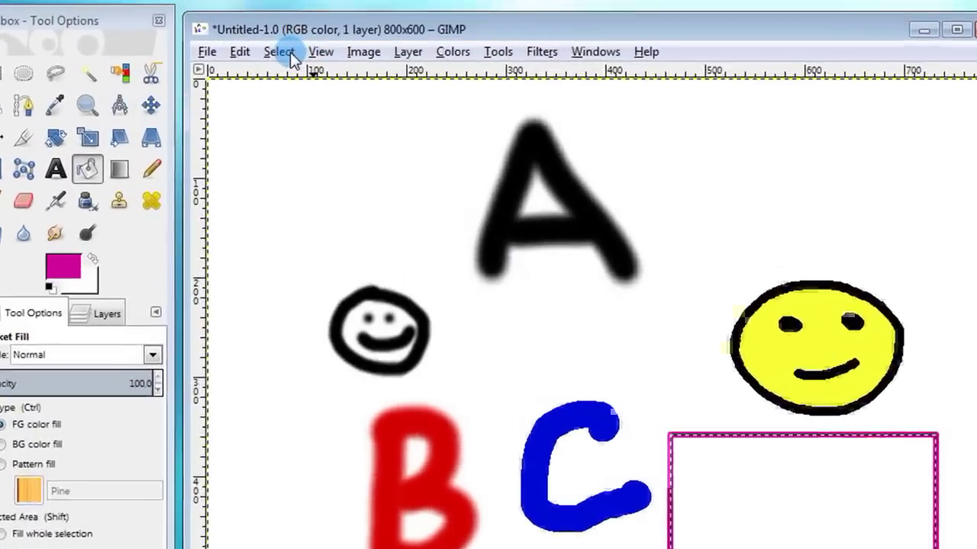
click(242, 40)
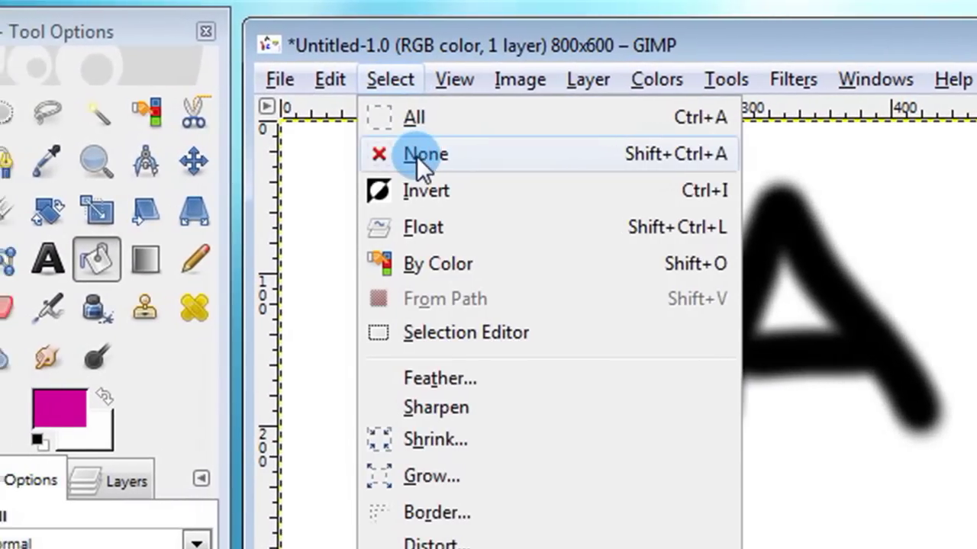
Clear the selection and sample the smiley's yellow as the foreground colour
click(393, 154)
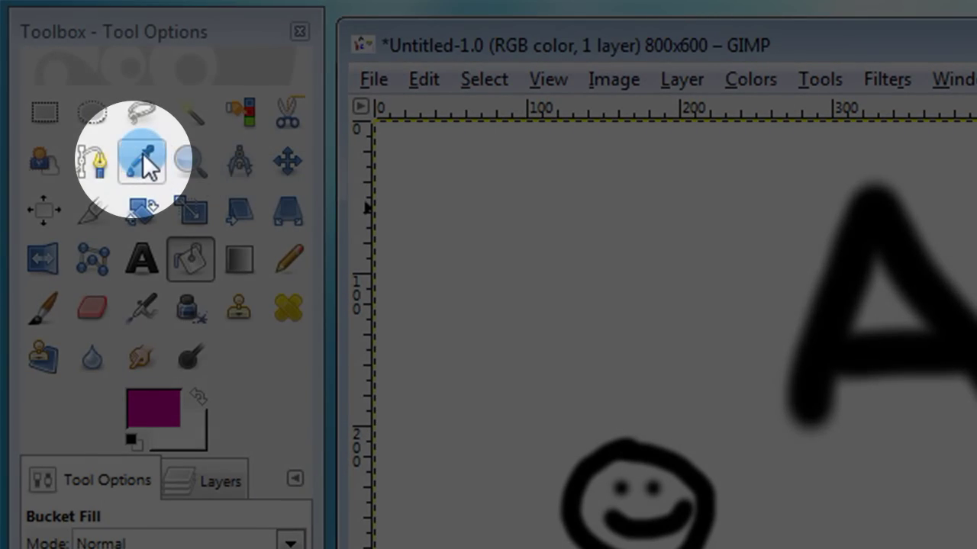
click(142, 157)
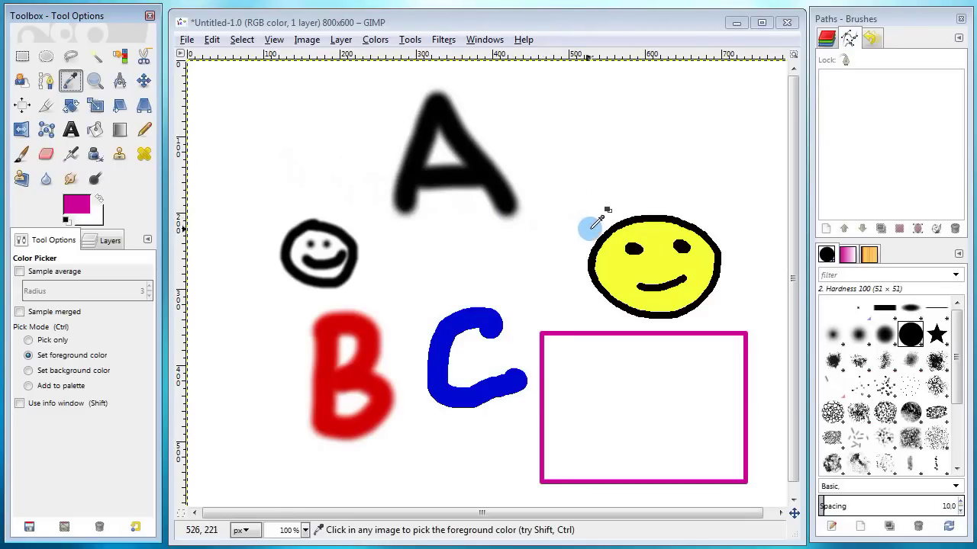
click(622, 266)
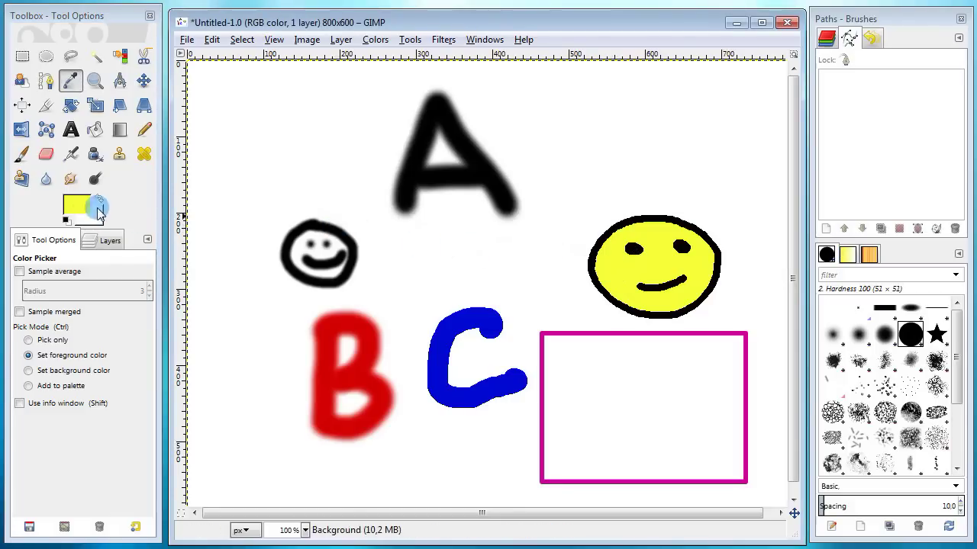
click(72, 206)
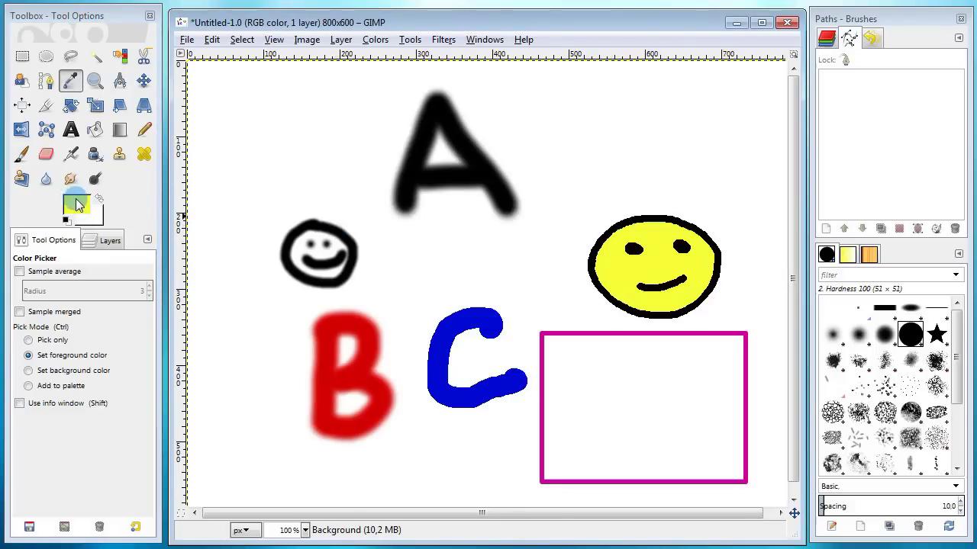
Paint a yellow smiley face, with circle, eyes and mouth, to the left of the A
click(21, 154)
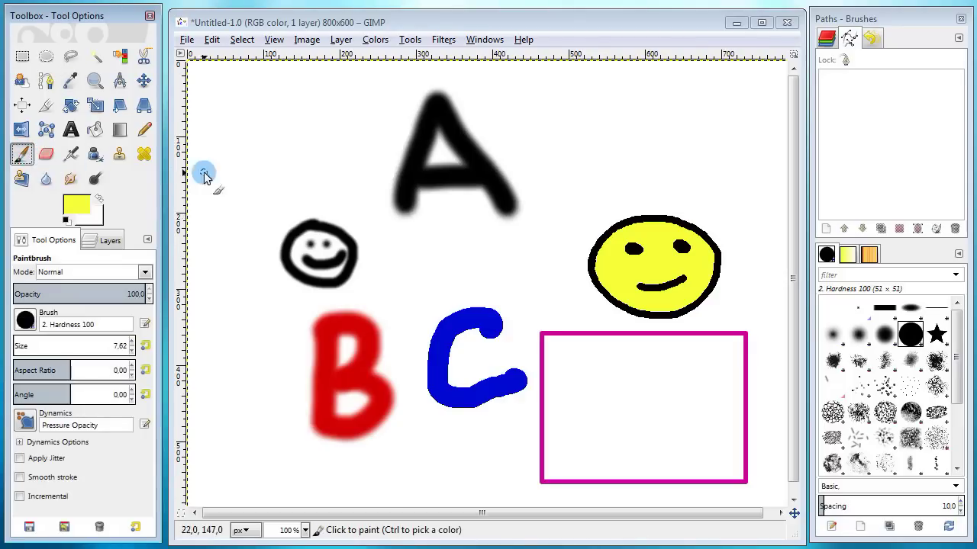
click(248, 156)
mouse_move(242, 153)
mouse_down()
mouse_move(295, 167)
mouse_move(300, 116)
mouse_move(258, 104)
mouse_move(236, 127)
mouse_move(246, 156)
mouse_move(303, 147)
mouse_up()
click(287, 119)
click(263, 122)
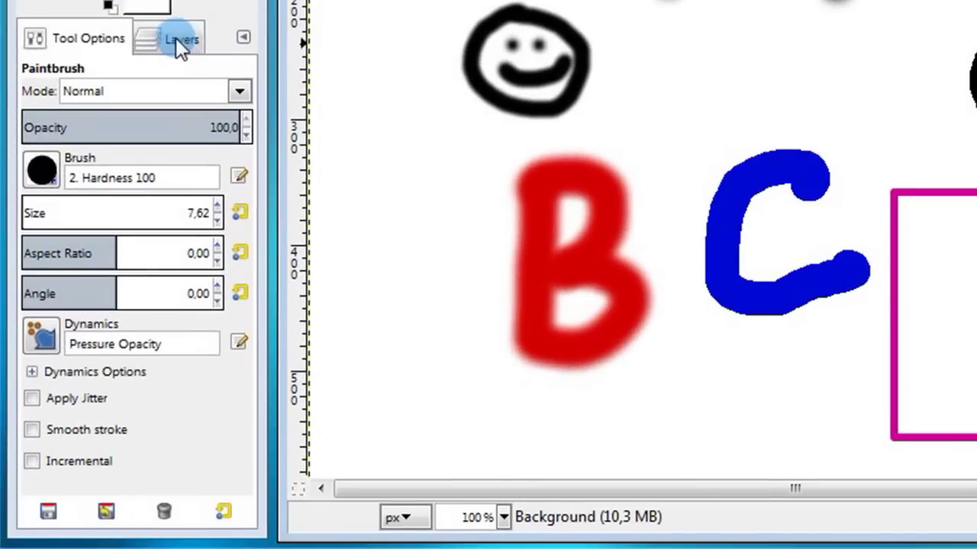
Add a transparent layer named 'Layer' above Background and make it the active layer
click(178, 56)
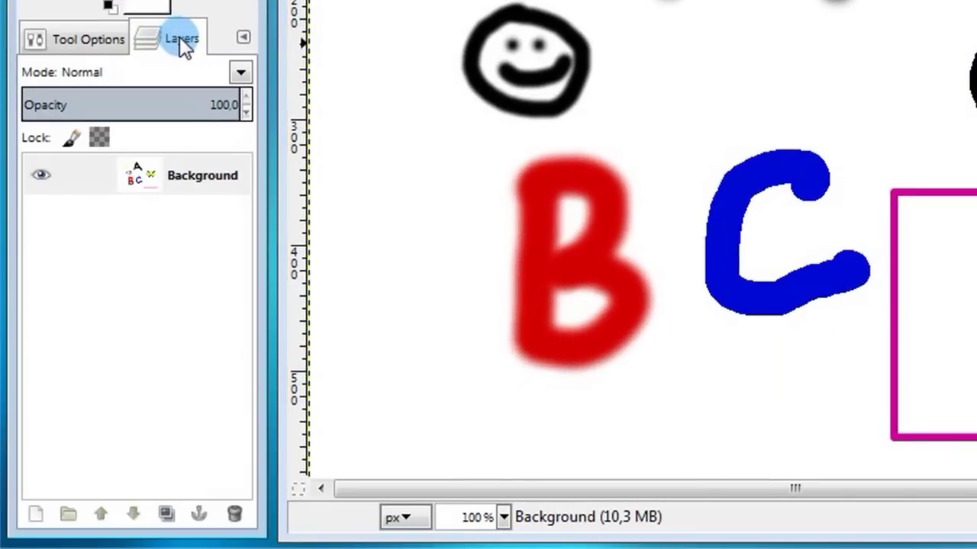
click(145, 181)
click(177, 197)
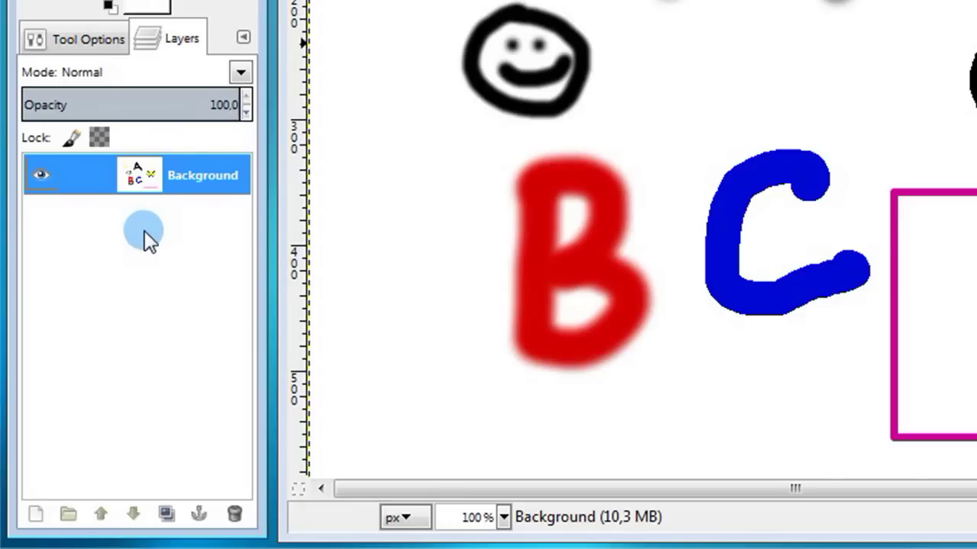
click(39, 509)
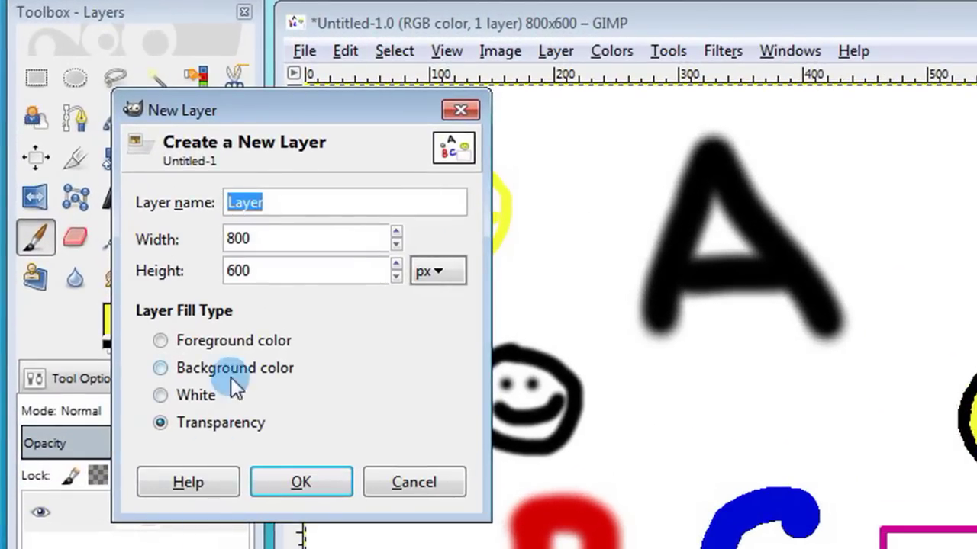
click(274, 200)
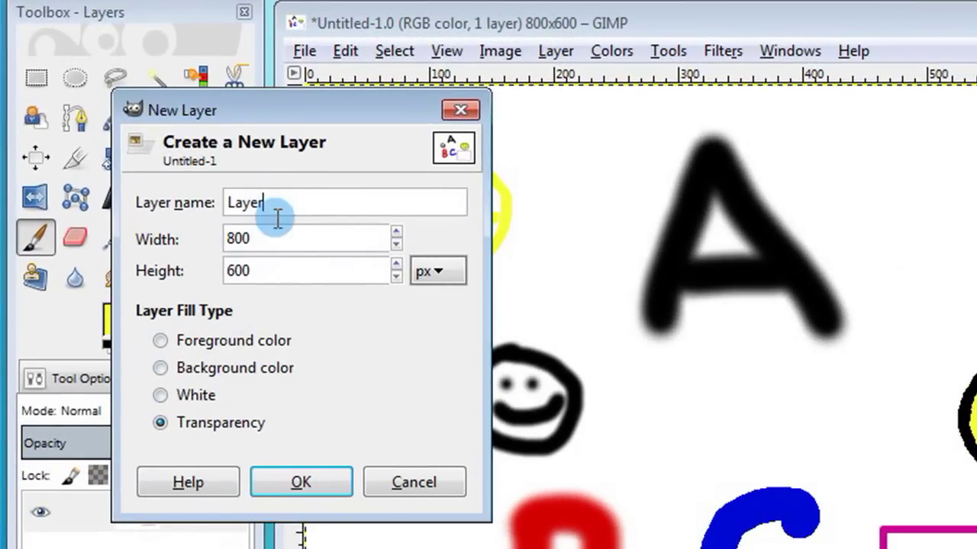
click(191, 426)
click(315, 483)
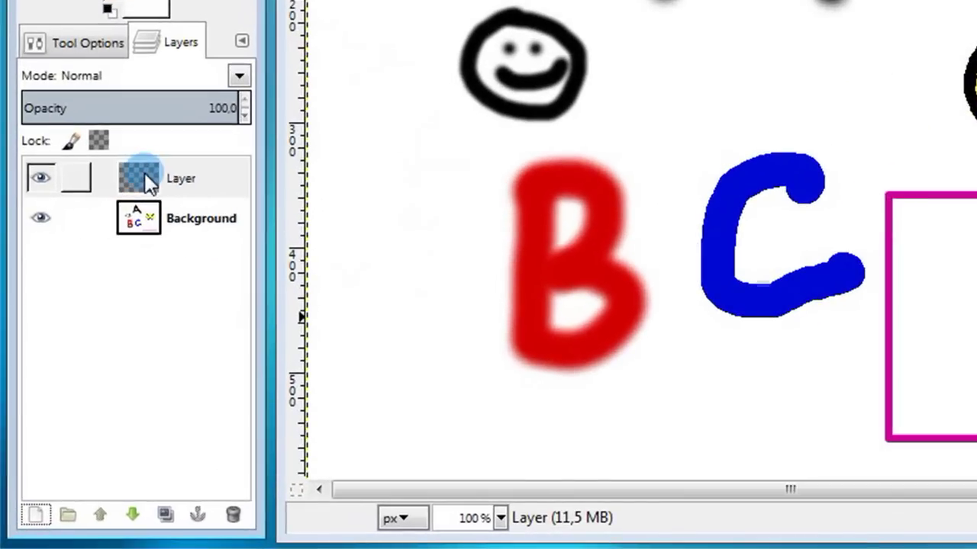
click(142, 238)
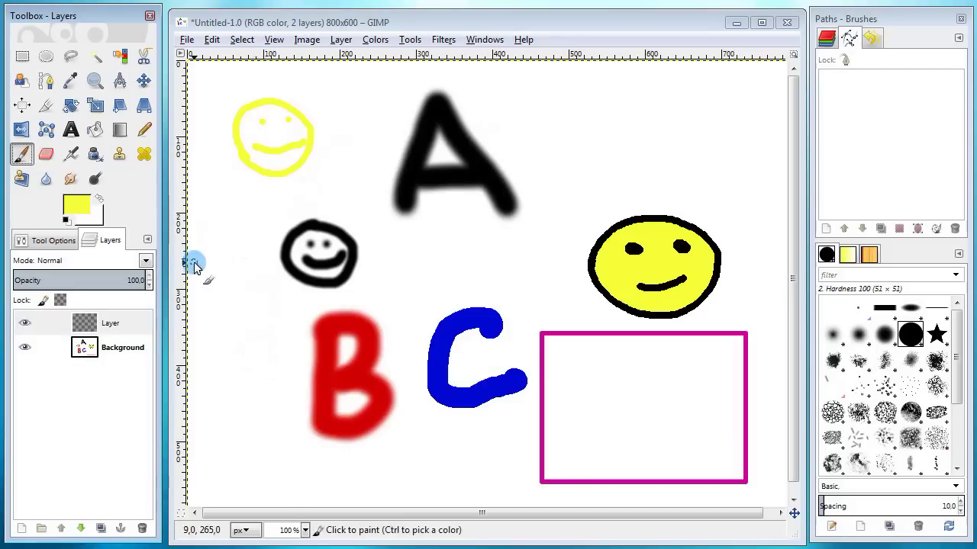
Set the paint colour to bright green and paint a thick spiral across the drawing
click(71, 206)
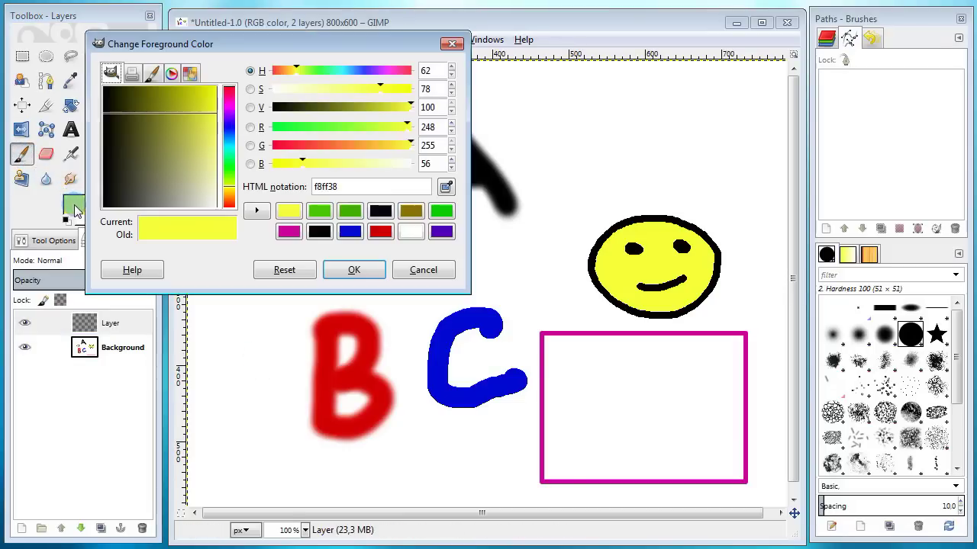
click(234, 174)
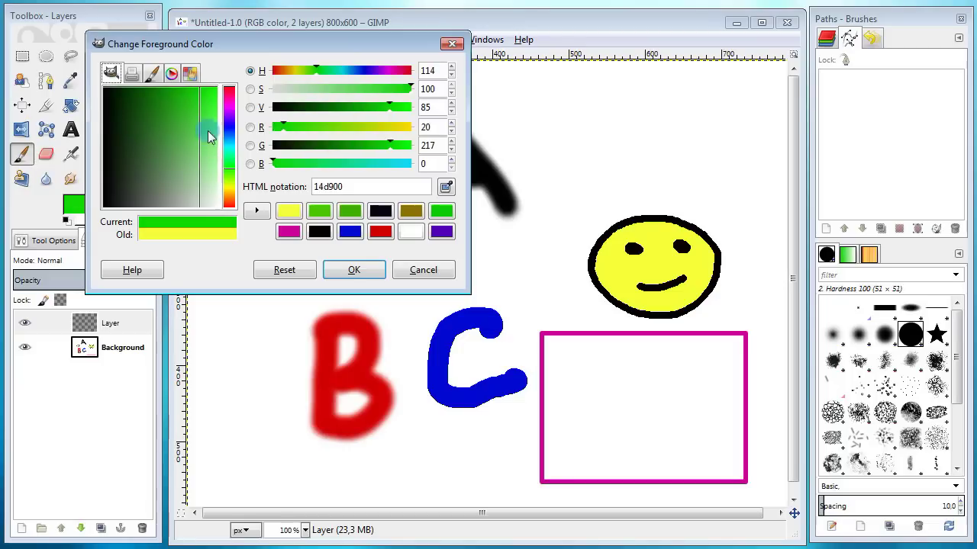
drag(202, 114, 206, 94)
click(337, 267)
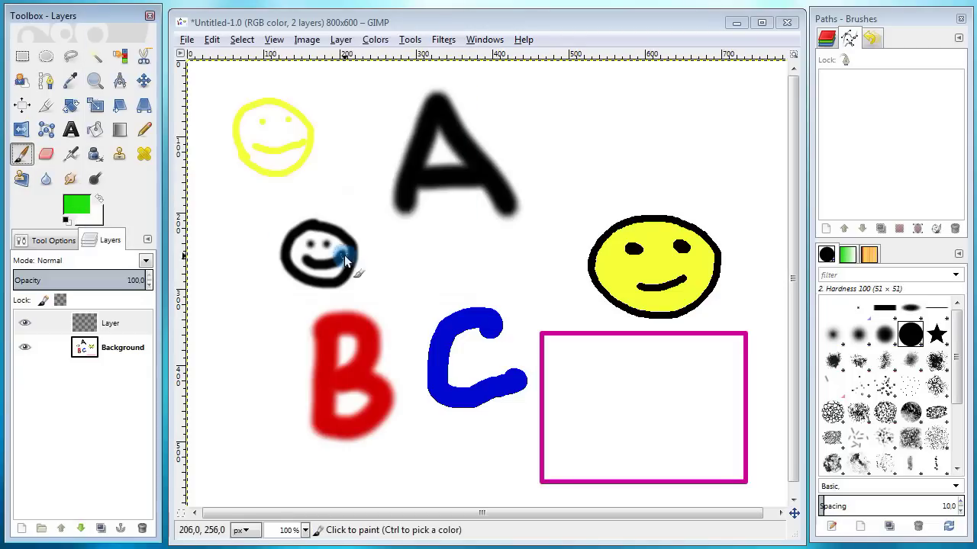
click(58, 241)
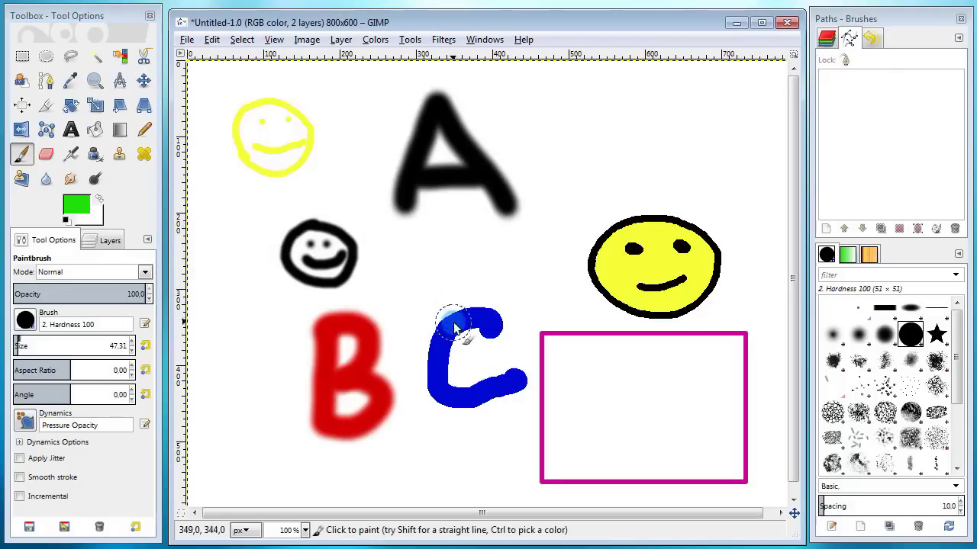
mouse_move(453, 281)
mouse_down()
mouse_move(524, 271)
mouse_move(478, 223)
mouse_move(417, 244)
mouse_move(409, 317)
mouse_move(454, 348)
mouse_move(559, 321)
mouse_move(578, 217)
mouse_move(436, 163)
mouse_move(322, 235)
mouse_move(334, 352)
mouse_move(466, 435)
mouse_move(598, 388)
mouse_move(675, 285)
mouse_move(664, 194)
mouse_up()
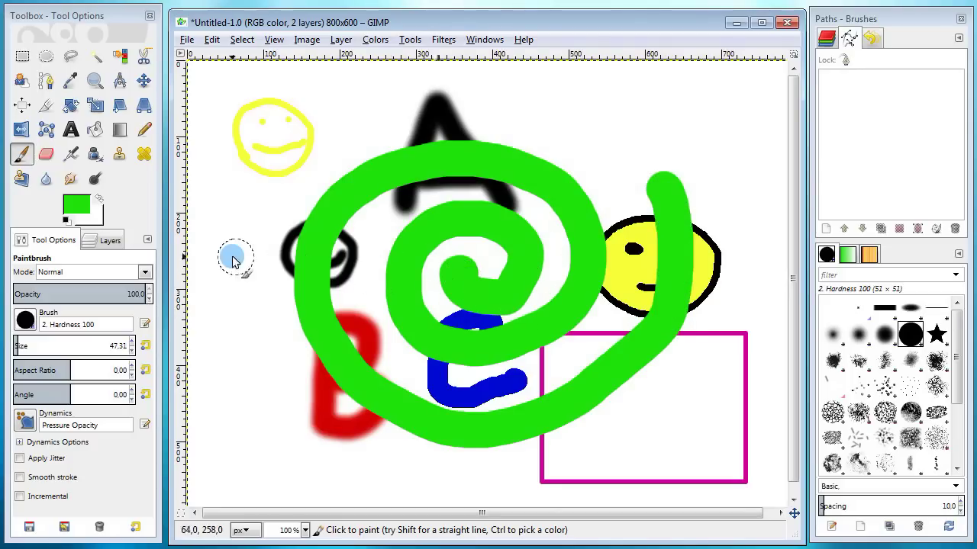
Toggle the spiral layer's and Background's visibility off and back on to compare them
click(110, 240)
click(84, 324)
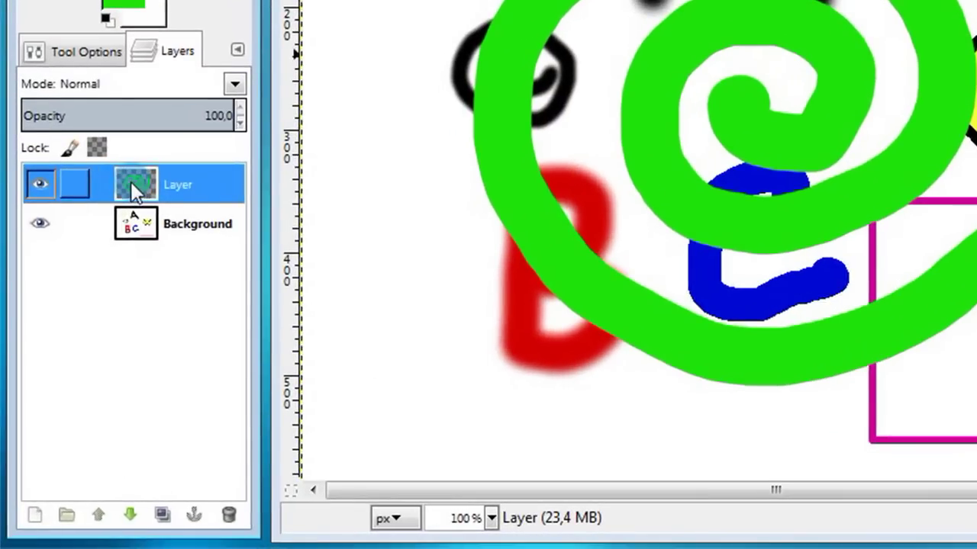
click(39, 184)
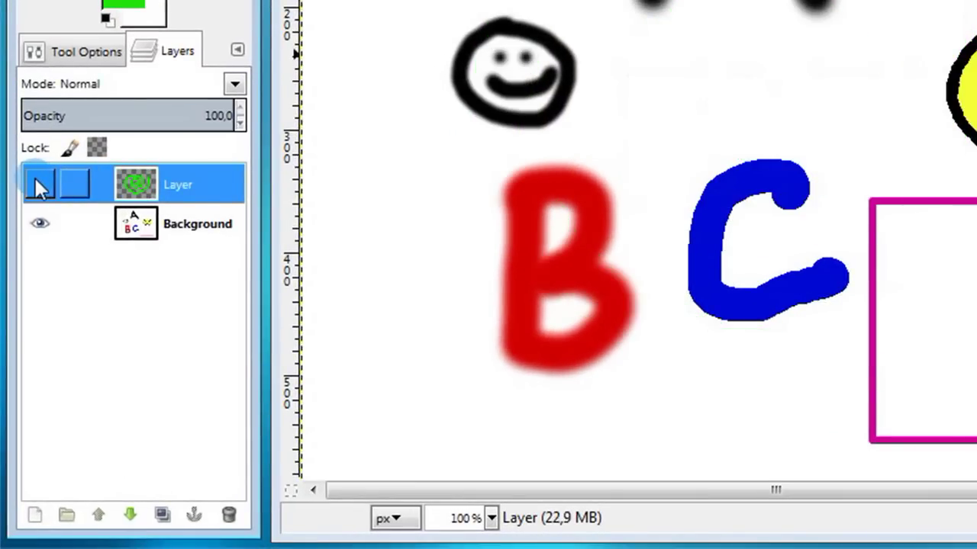
click(39, 183)
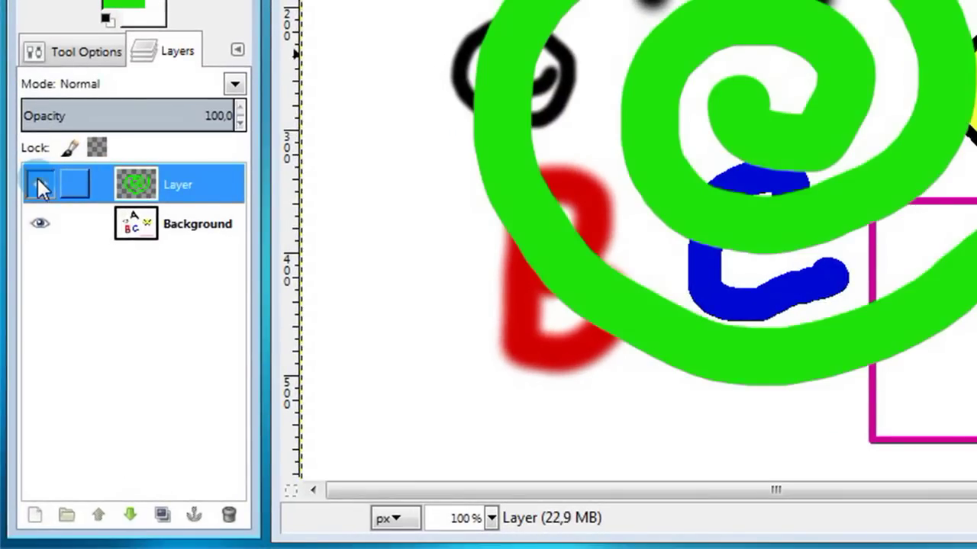
click(39, 224)
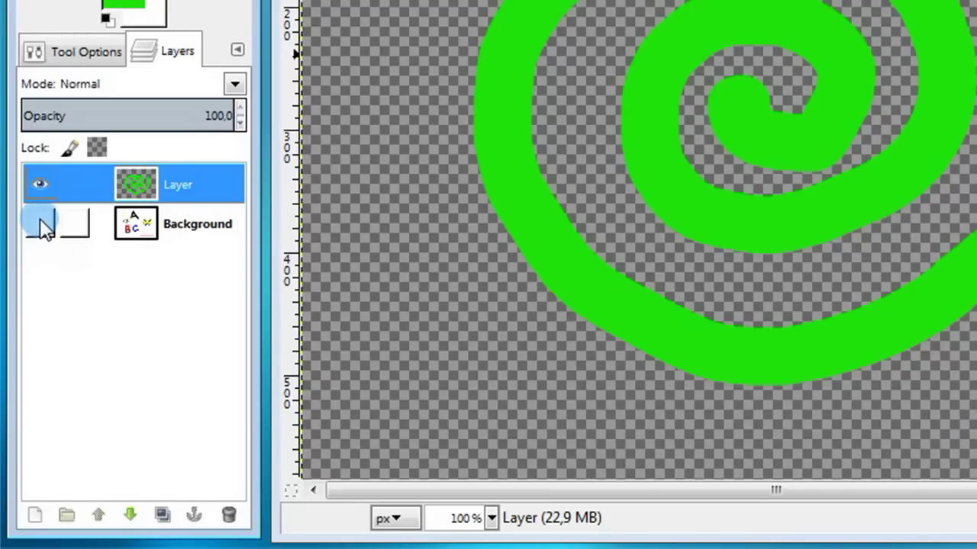
click(40, 224)
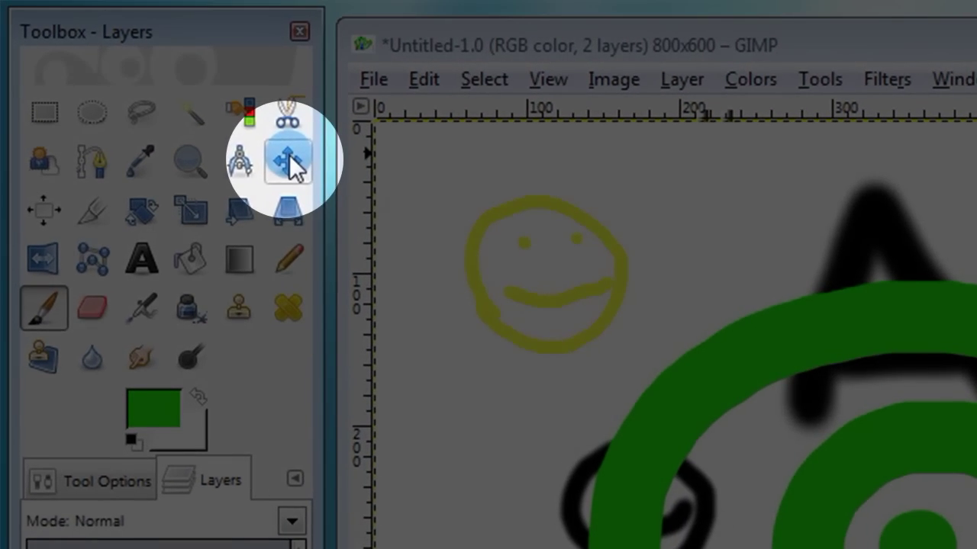
click(288, 161)
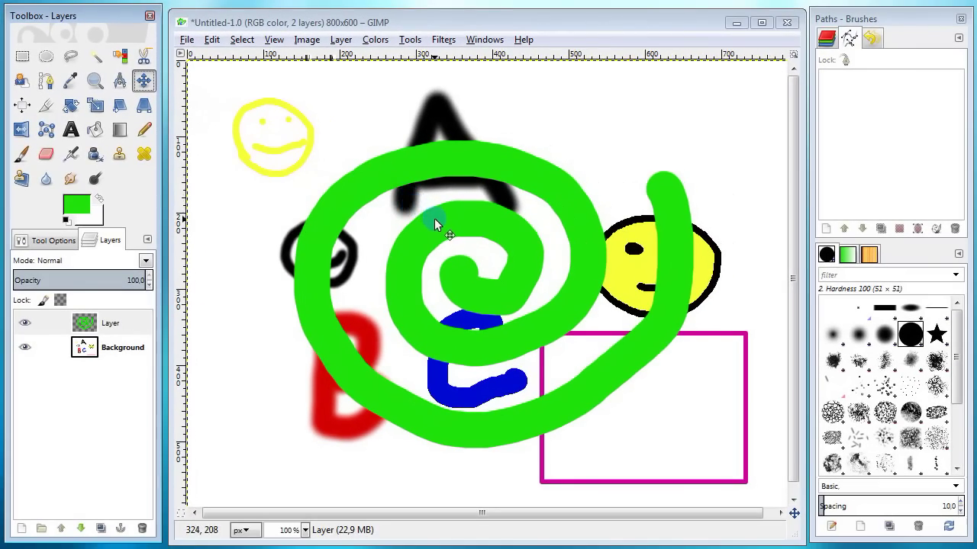
mouse_move(434, 220)
mouse_down()
mouse_move(330, 185)
mouse_move(397, 196)
mouse_move(556, 264)
mouse_move(515, 240)
mouse_move(461, 146)
mouse_move(428, 158)
mouse_move(443, 157)
mouse_move(433, 222)
mouse_up()
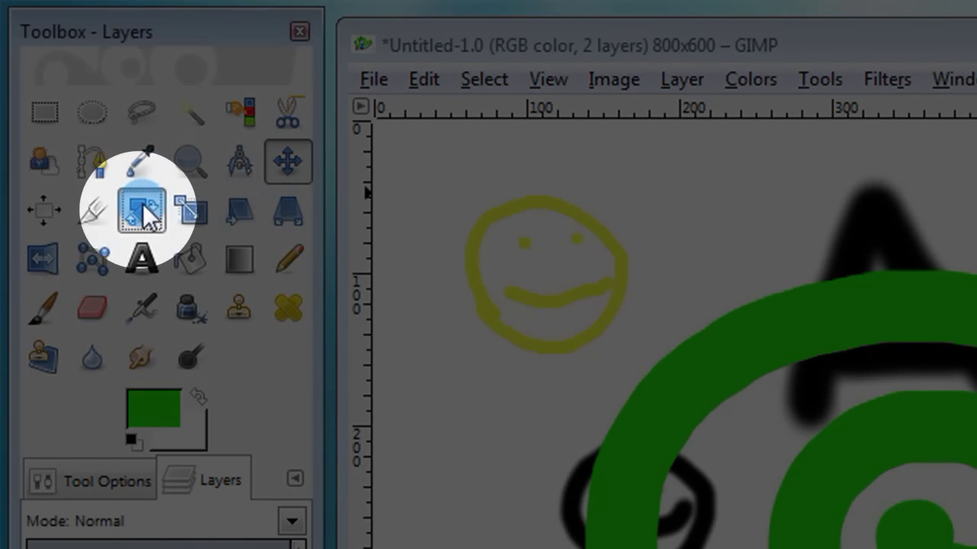
Rotate the green spiral layer by 180 degrees with the Rotate tool
click(143, 205)
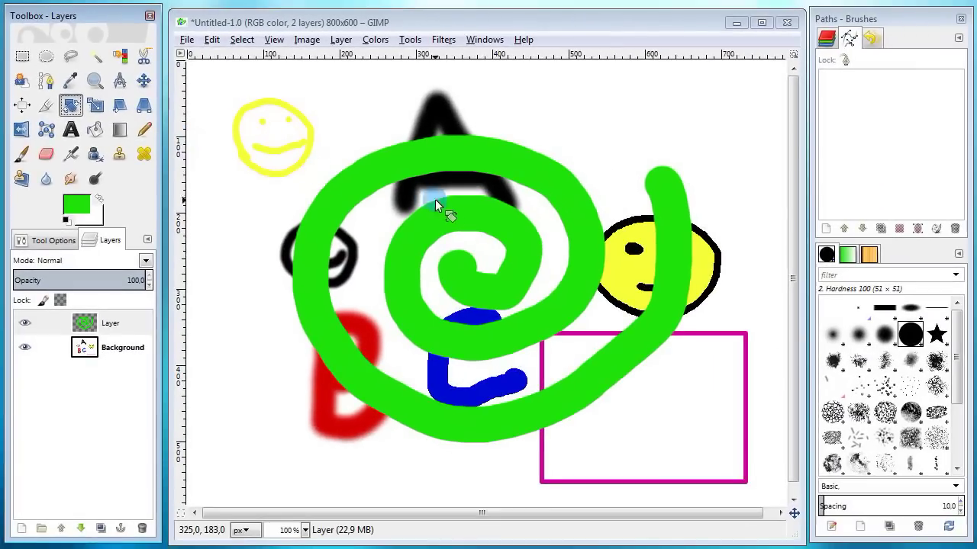
click(452, 214)
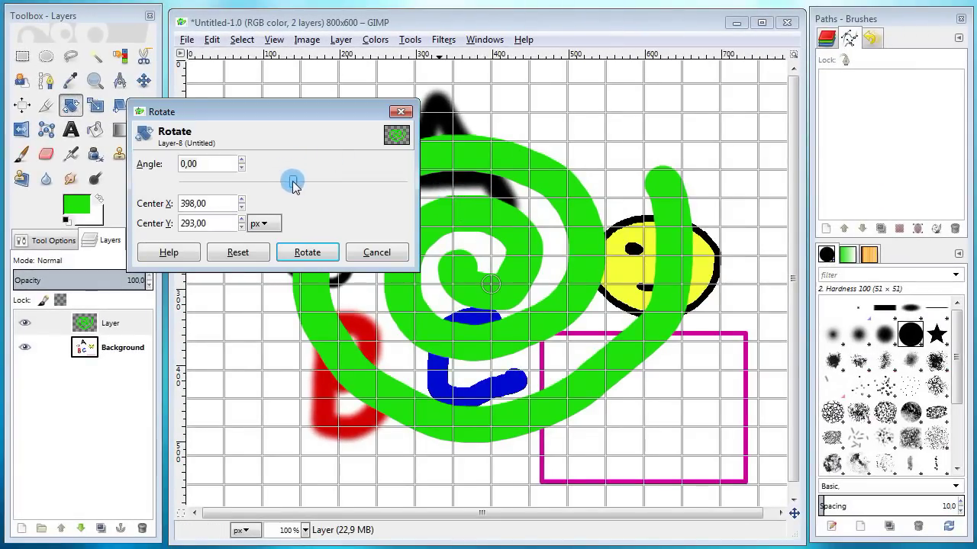
drag(292, 181, 415, 185)
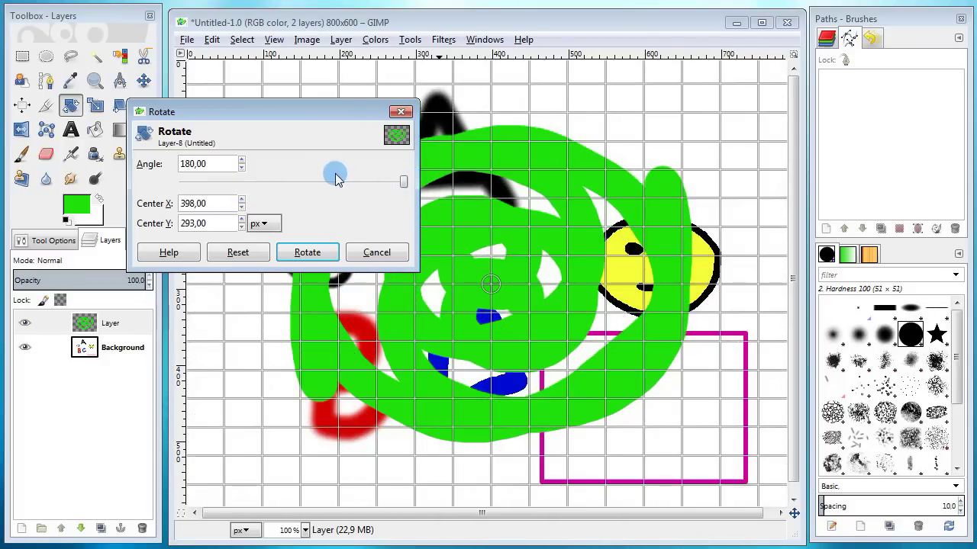
click(307, 253)
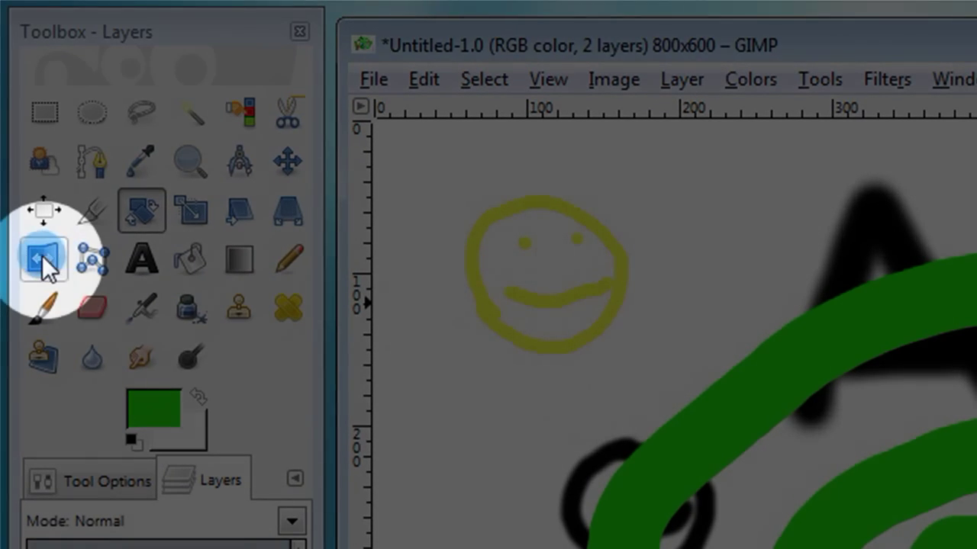
Flip the green spiral layer horizontally several times with the Flip tool
click(44, 258)
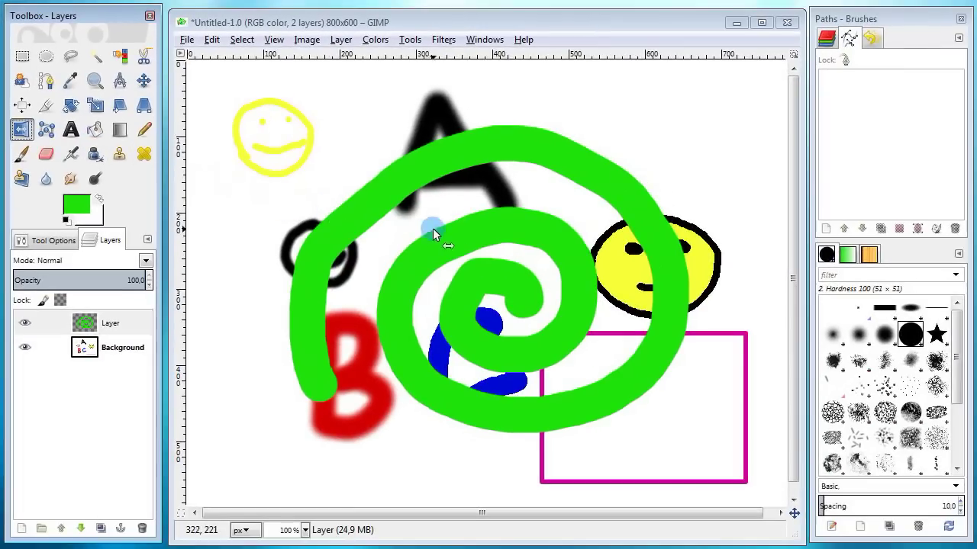
click(458, 227)
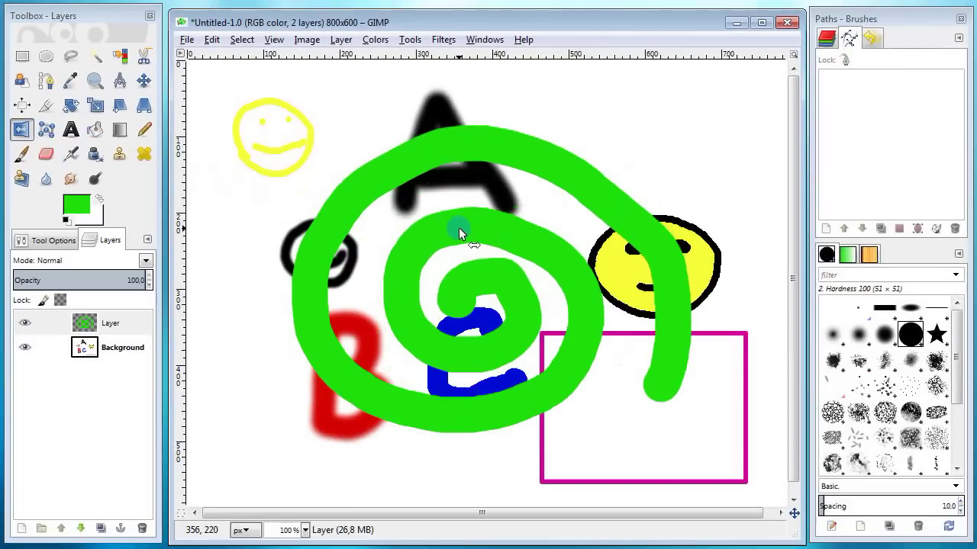
click(455, 231)
click(457, 238)
click(454, 237)
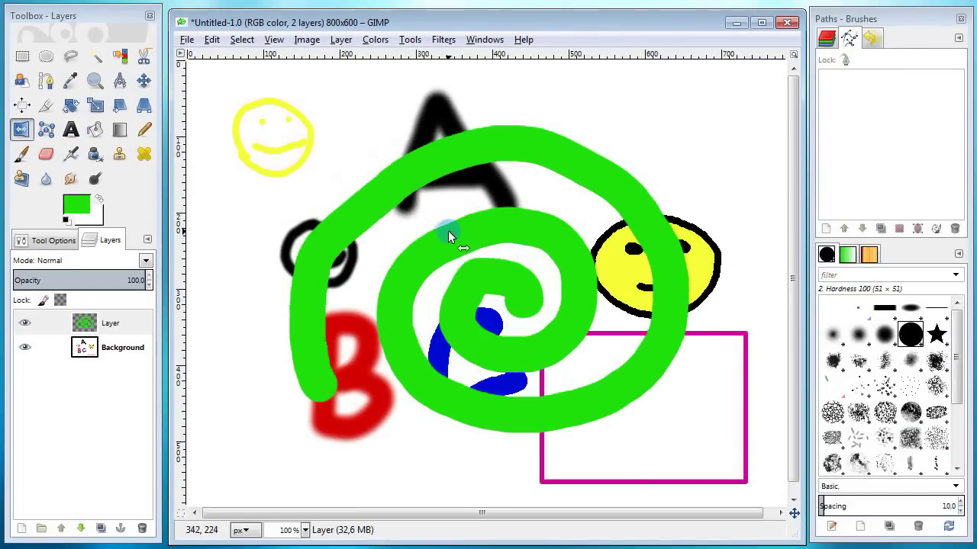
Set the Flip tool to Vertical and flip the spiral upside down and back twice
click(79, 241)
click(43, 307)
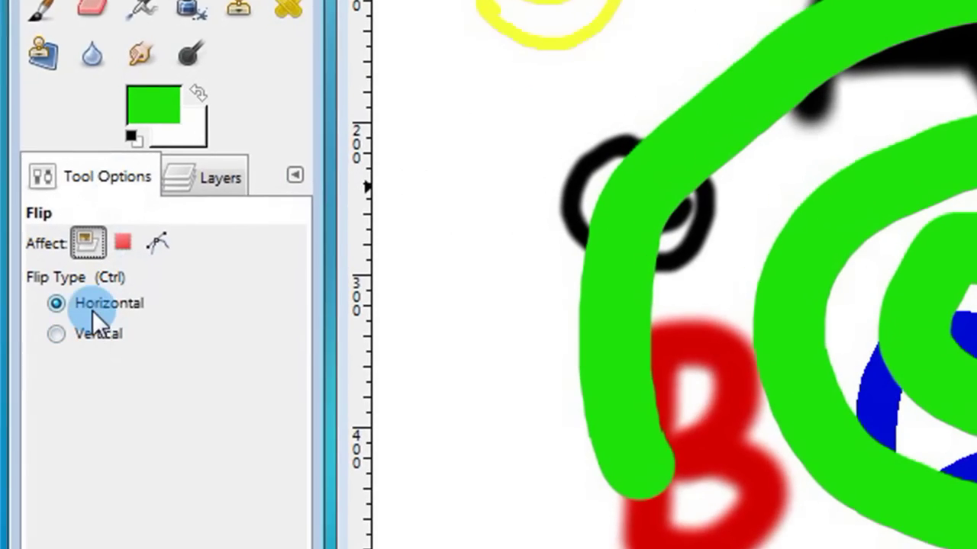
click(97, 337)
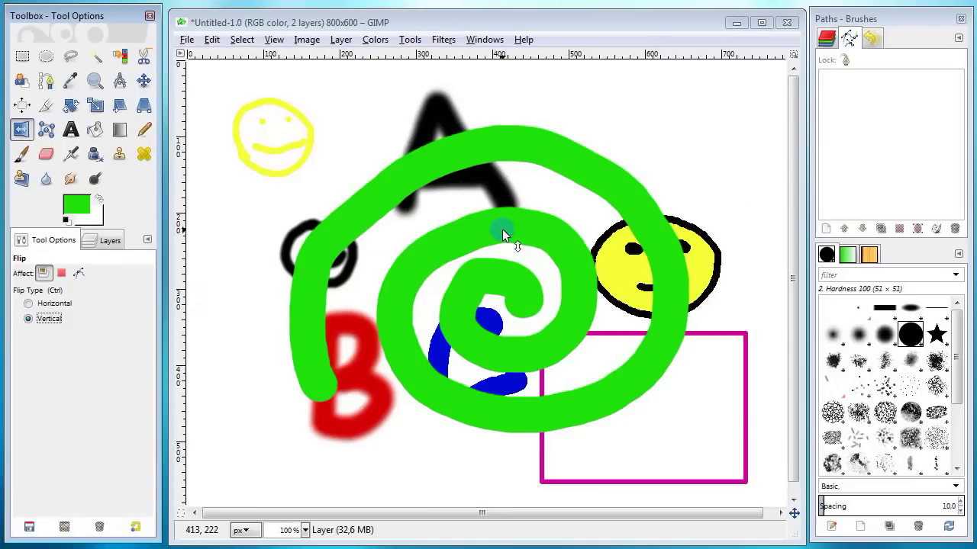
click(845, 175)
click(839, 168)
click(497, 227)
click(496, 225)
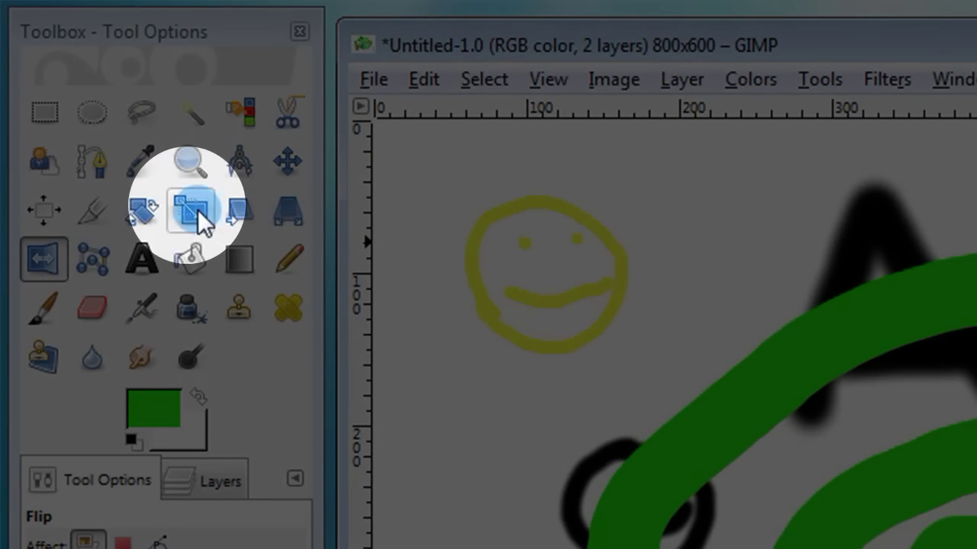
Trial-scale the spiral layer to 390 px wide and 347 px high, restoring each time
click(199, 211)
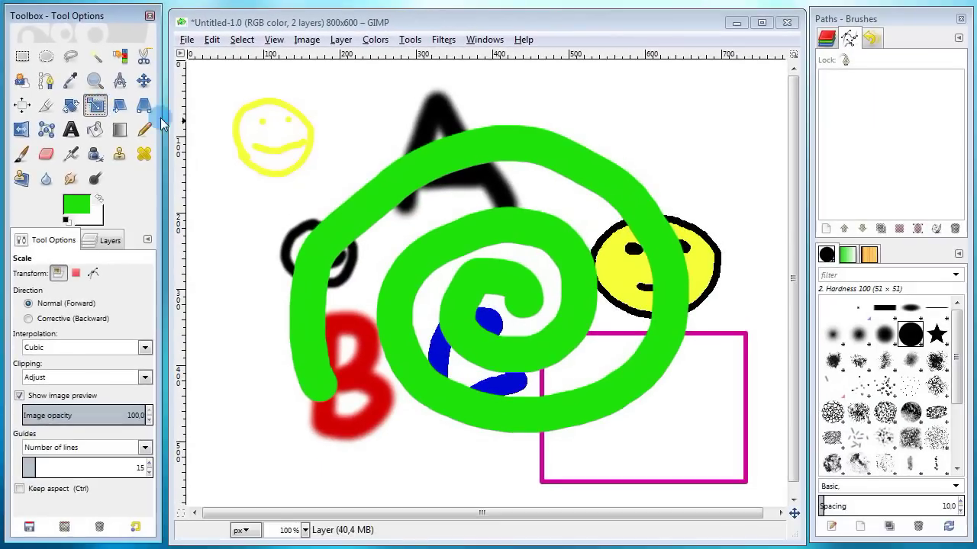
click(366, 209)
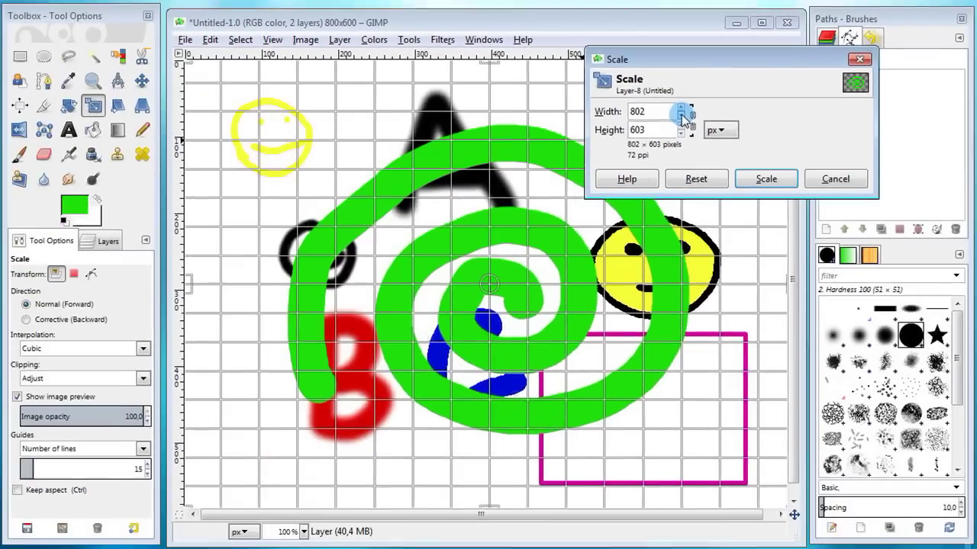
click(539, 216)
drag(684, 115, 687, 120)
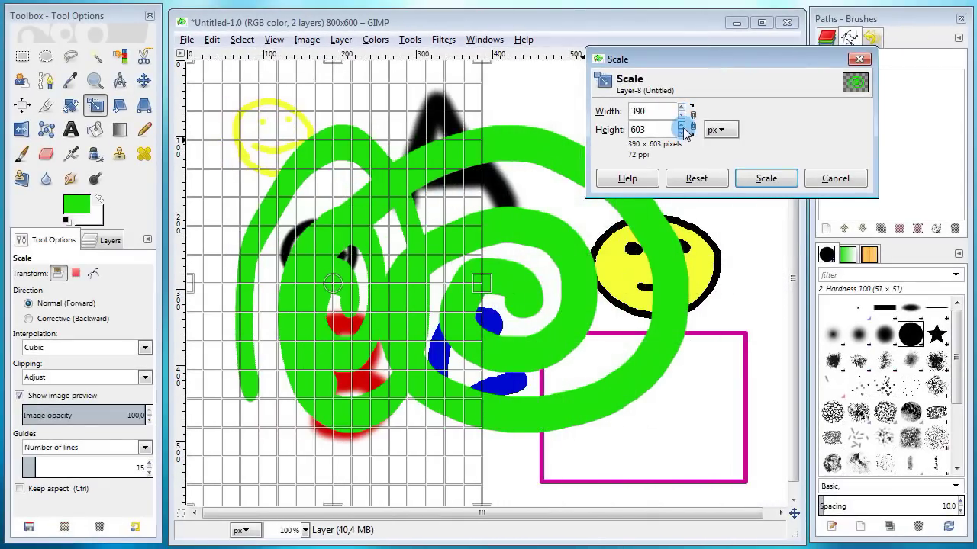
click(697, 180)
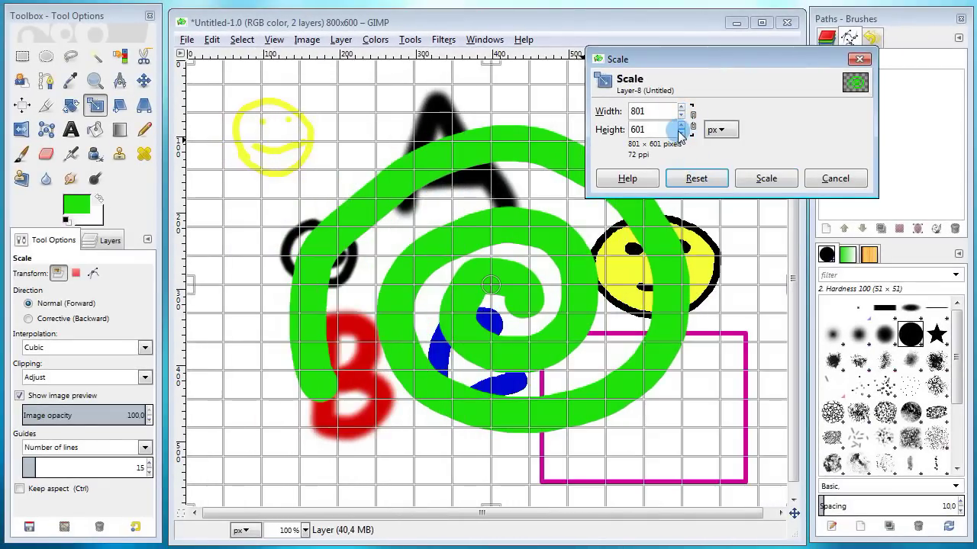
drag(680, 133, 684, 135)
click(705, 176)
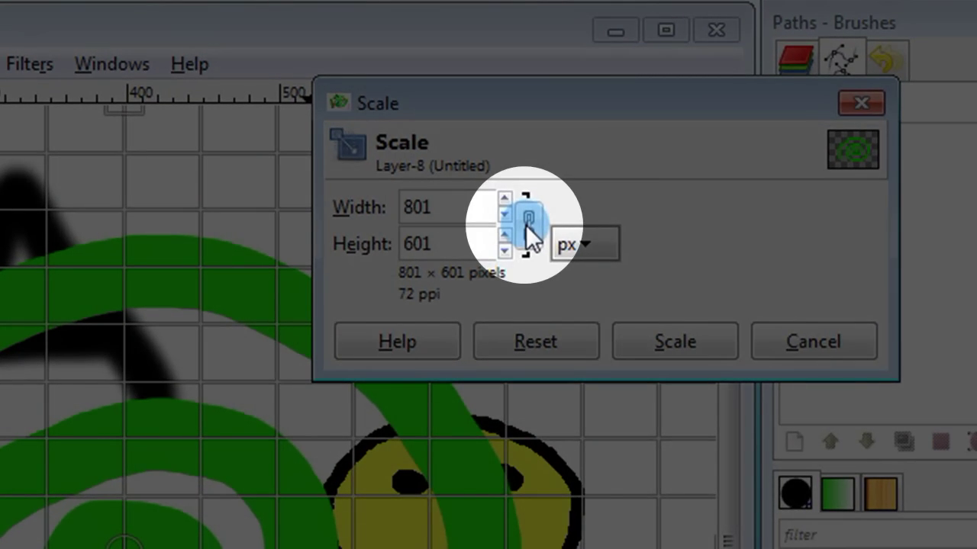
Link width and height, scale the layer to 621×466, and position it lower right
click(522, 221)
drag(504, 214, 503, 214)
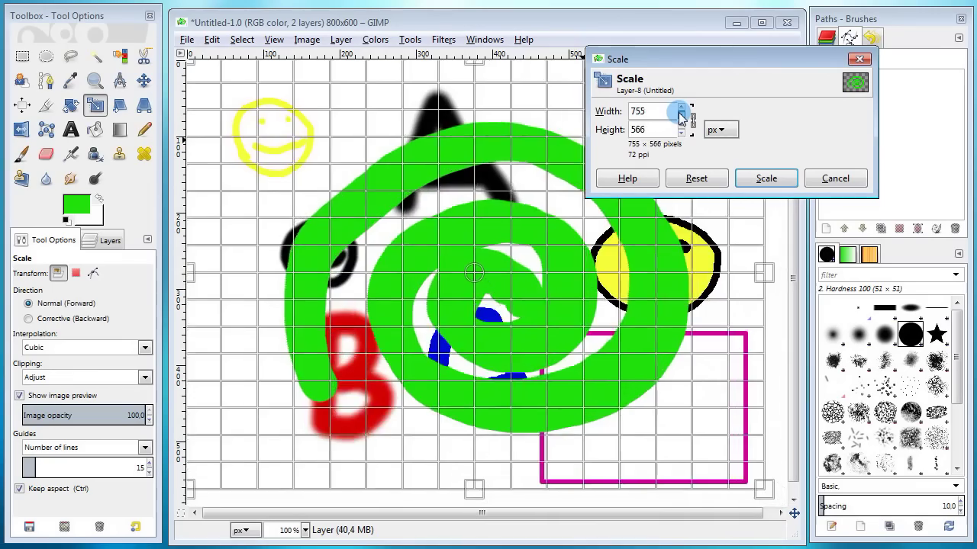
drag(680, 113, 682, 116)
mouse_move(414, 201)
mouse_down()
mouse_move(429, 225)
mouse_move(737, 431)
mouse_move(660, 399)
mouse_move(451, 262)
mouse_move(360, 173)
mouse_move(534, 309)
mouse_move(429, 210)
mouse_up()
drag(325, 161, 667, 418)
drag(526, 309, 388, 163)
drag(555, 329, 525, 315)
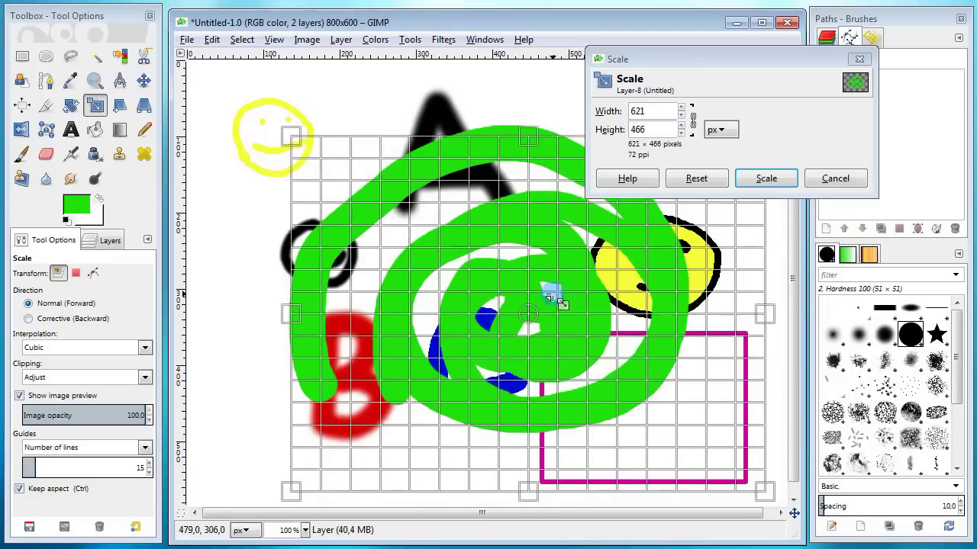
click(763, 182)
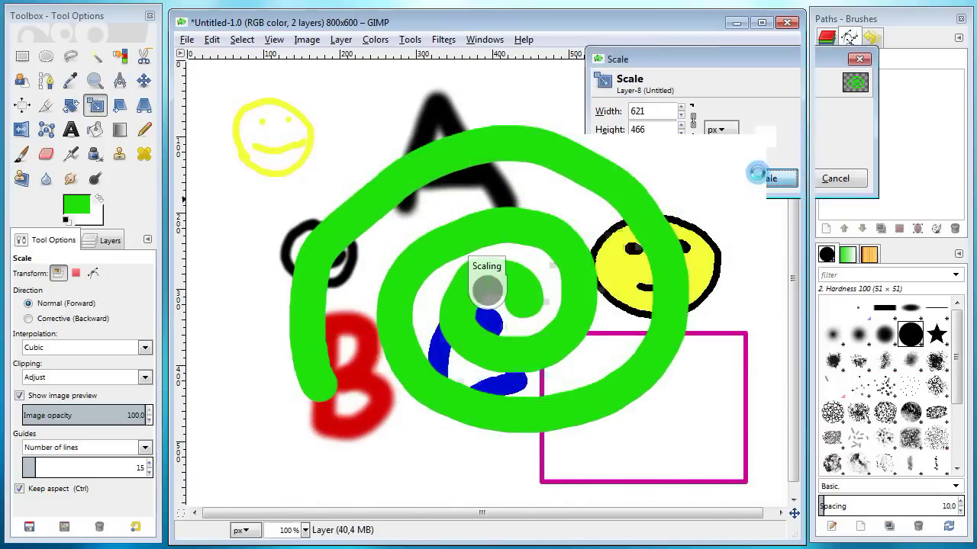
Add a transparent Layer 2, make it active, and hide the spiral and Background layers
click(110, 241)
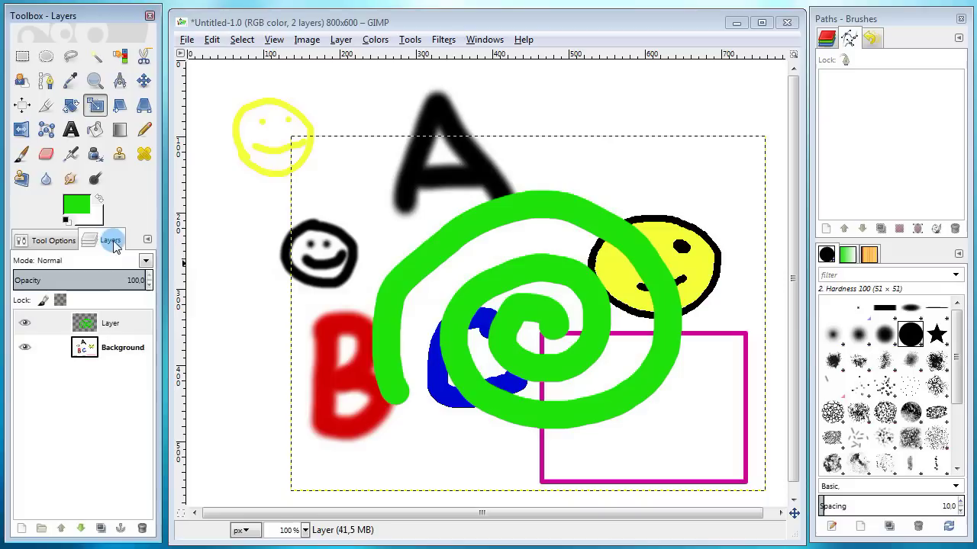
click(22, 529)
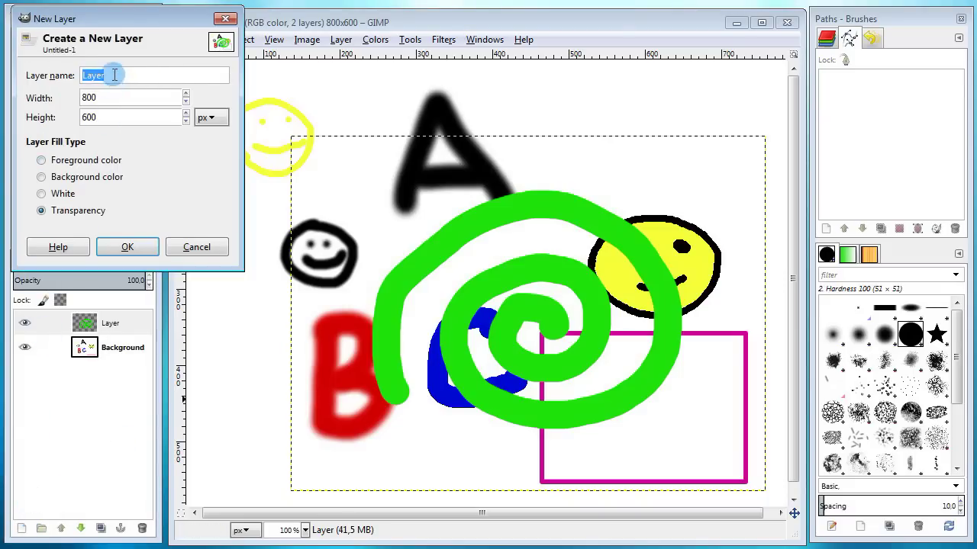
click(126, 248)
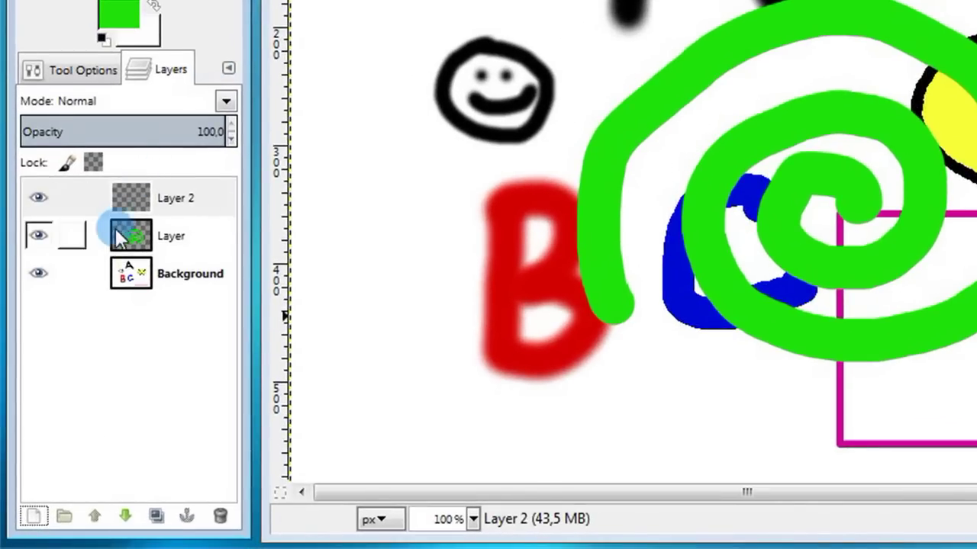
click(131, 200)
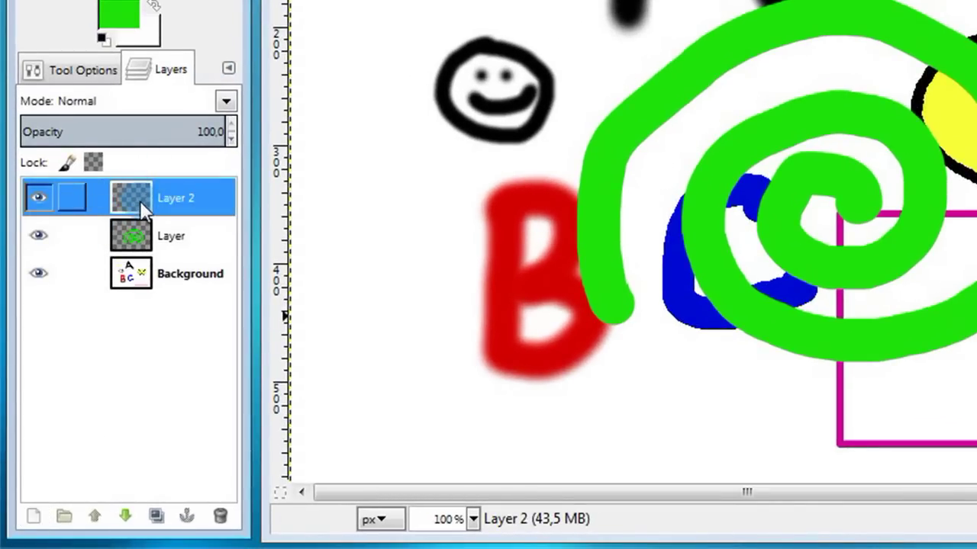
click(39, 236)
click(39, 272)
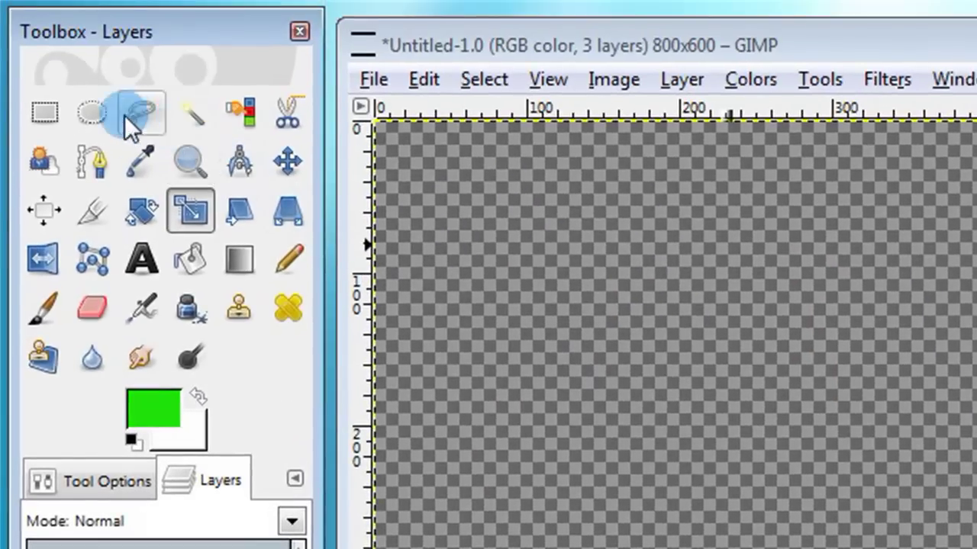
Draw a large elliptical selection stretching from the canvas's upper left to lower right
click(91, 114)
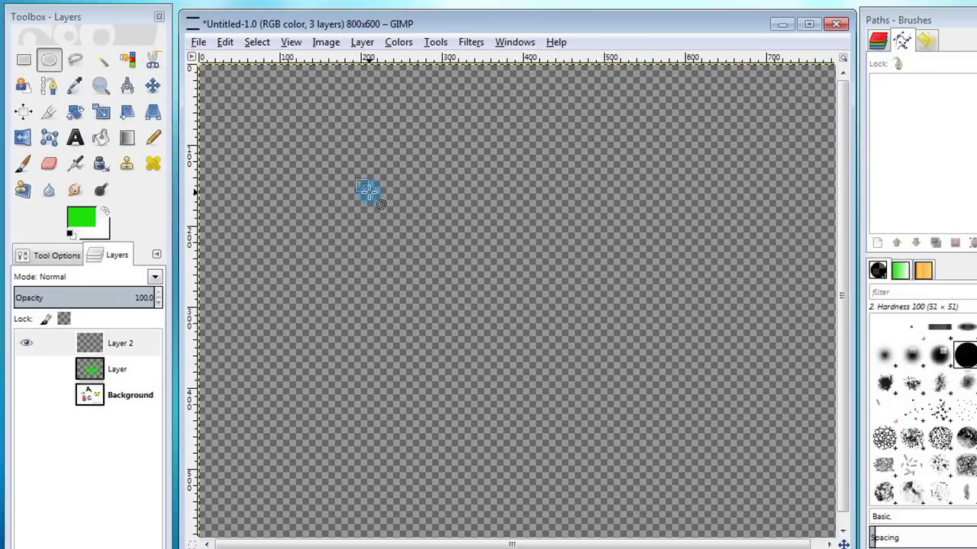
drag(367, 191, 644, 433)
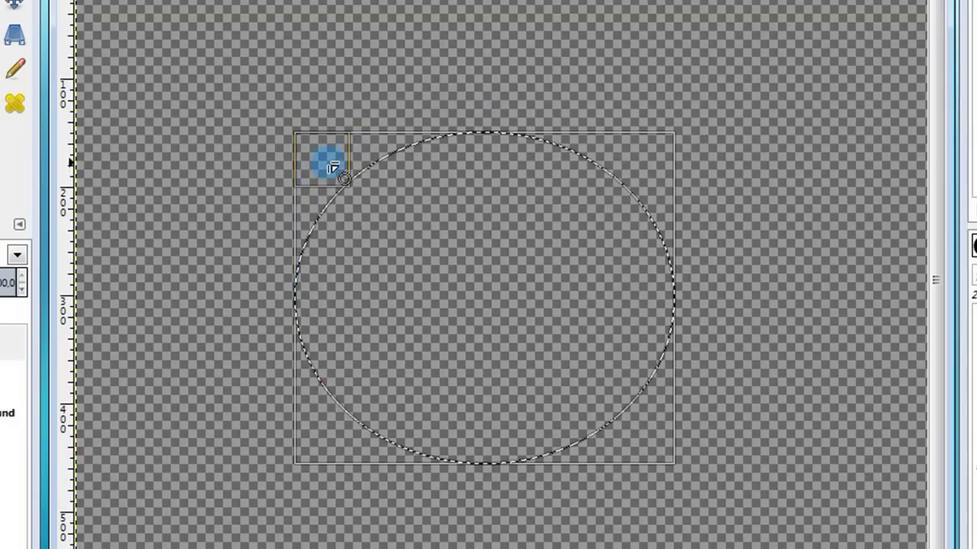
drag(349, 181, 238, 47)
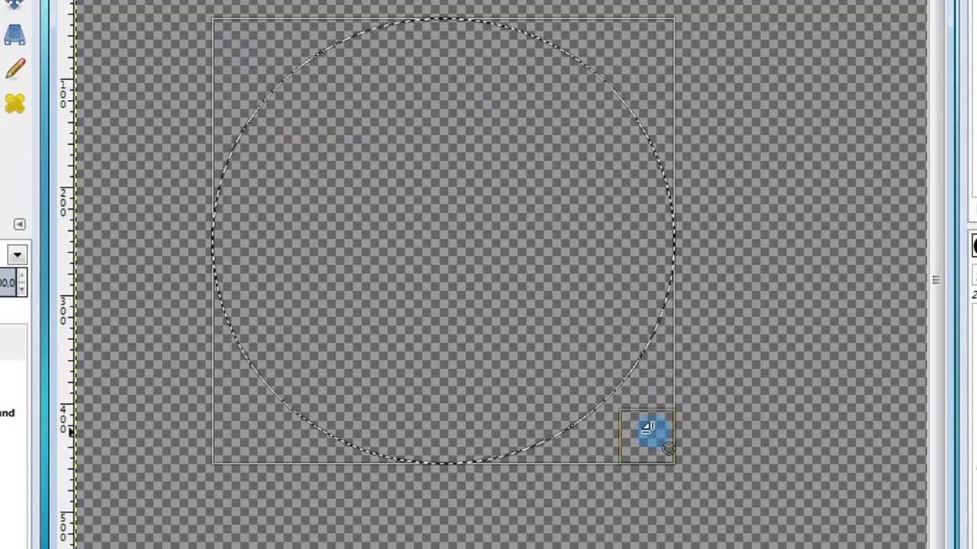
drag(647, 429, 722, 494)
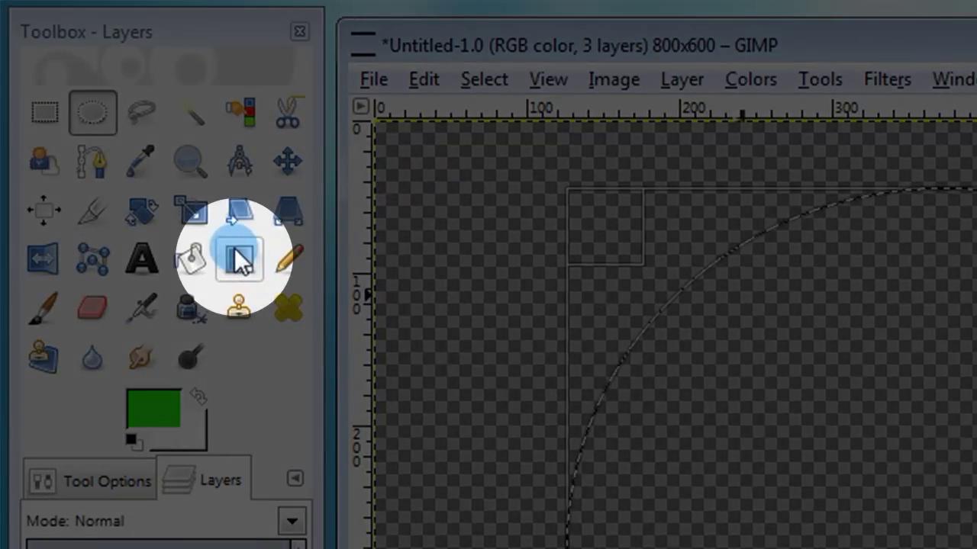
Choose the Blend tool and set the foreground colour to red (e50b10)
click(235, 254)
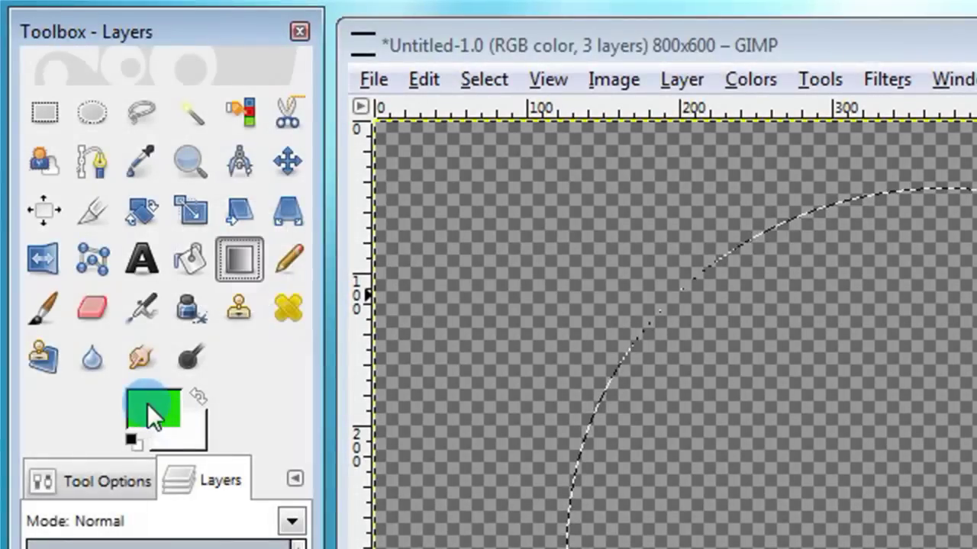
click(106, 480)
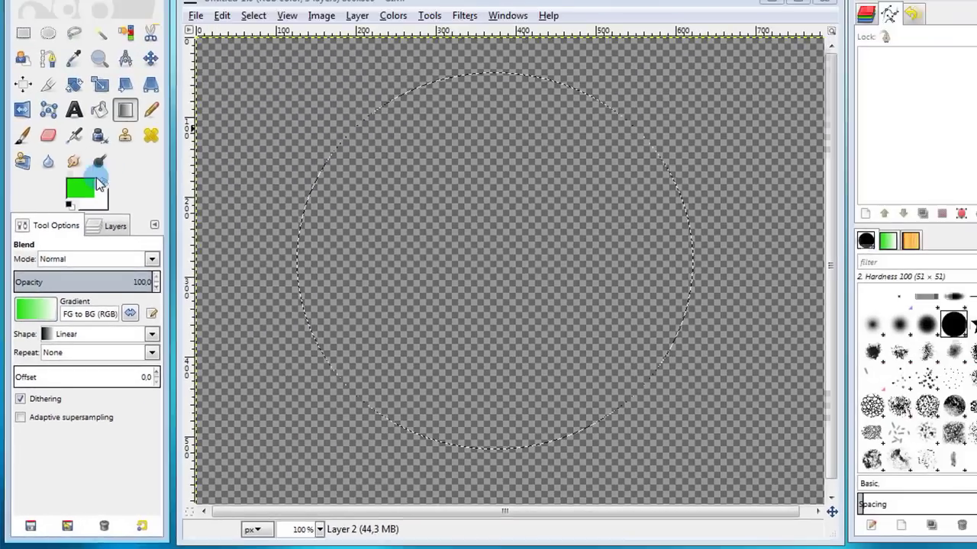
click(126, 1)
click(228, 89)
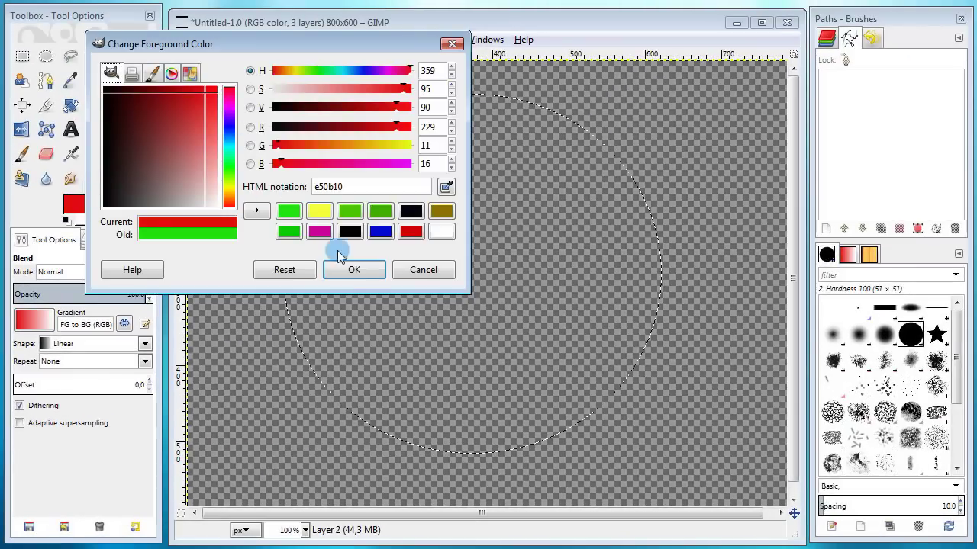
click(349, 269)
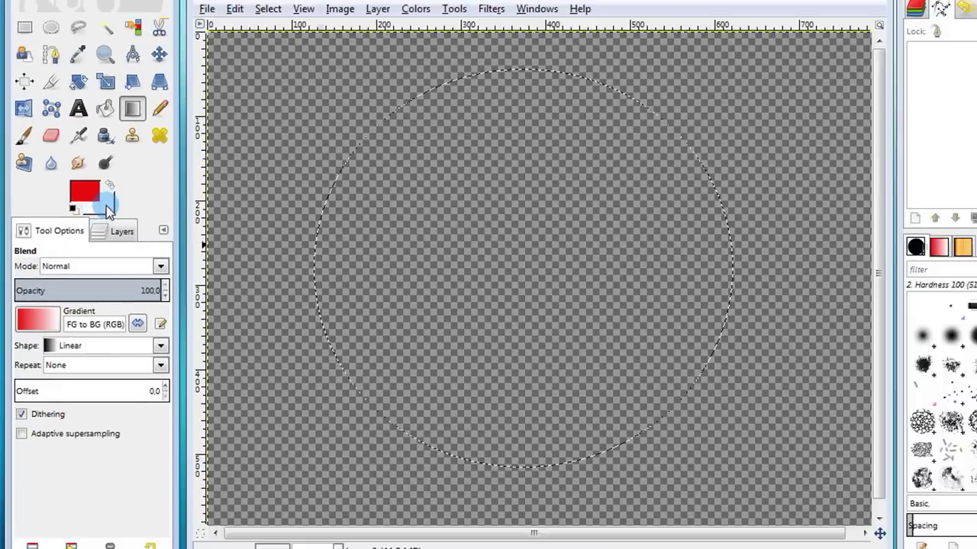
Set the background colour to a purple-blue
click(106, 206)
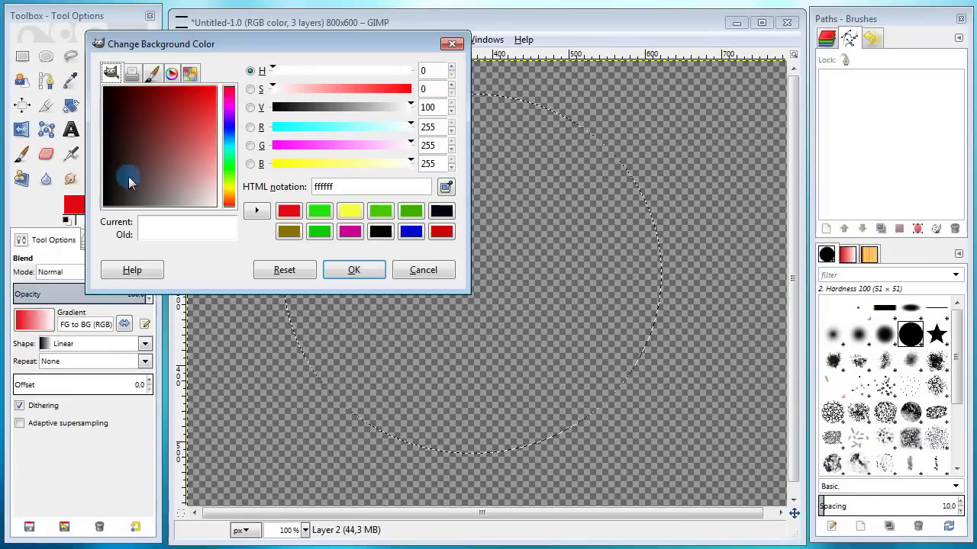
click(225, 64)
drag(252, 101, 251, 101)
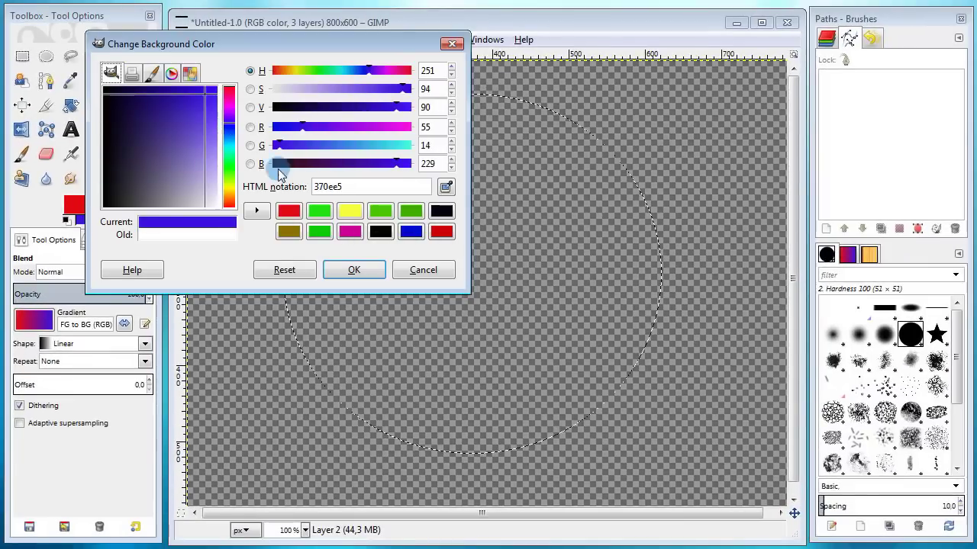
click(354, 269)
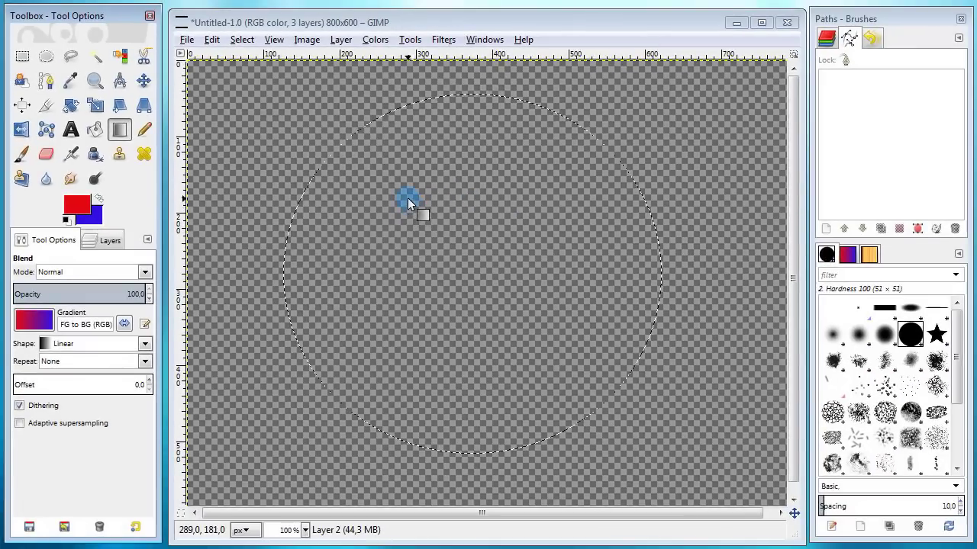
Fill the circle with linear red-to-blue gradients, ending with a sharp vertical transition near the top
drag(408, 200, 525, 374)
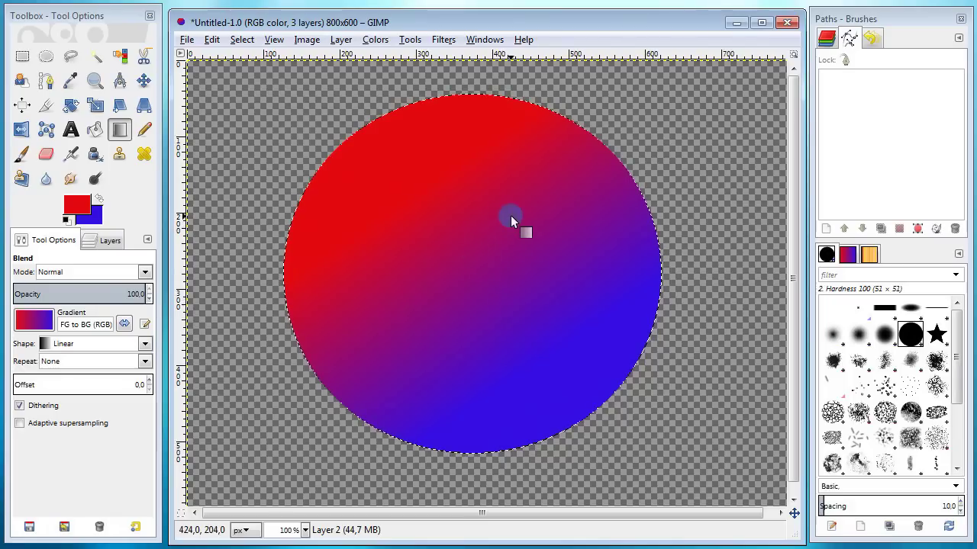
drag(588, 239, 349, 296)
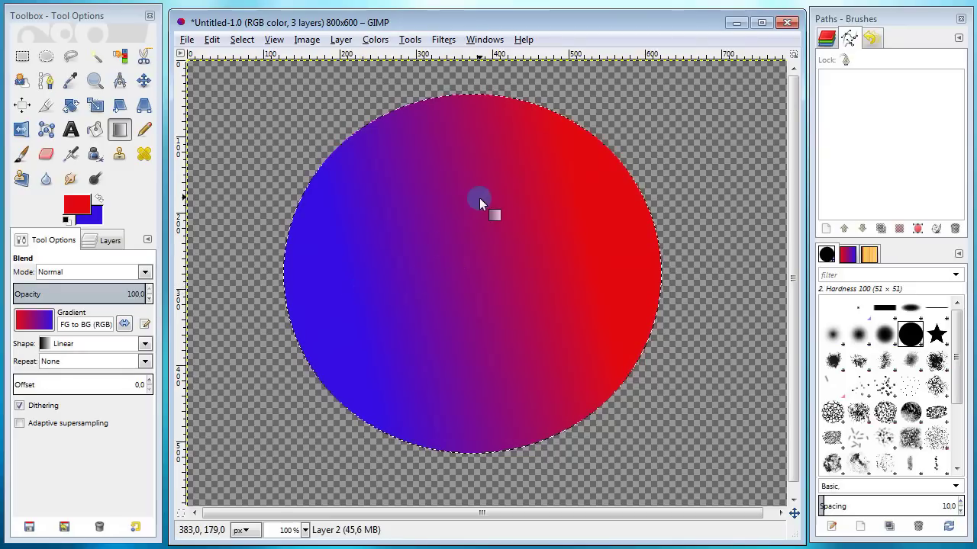
drag(469, 173, 474, 387)
drag(472, 260, 473, 292)
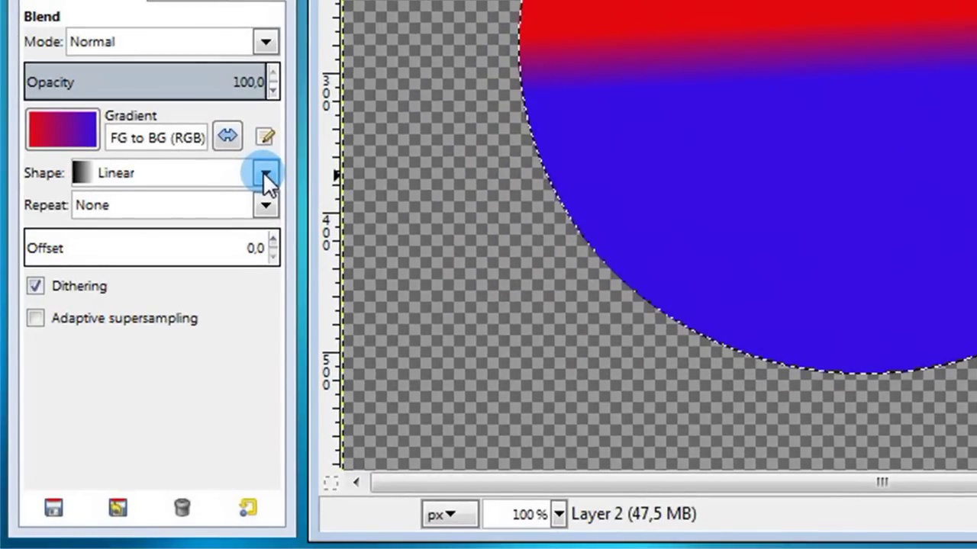
Fill the circle with a Radial red-to-blue gradient
click(264, 175)
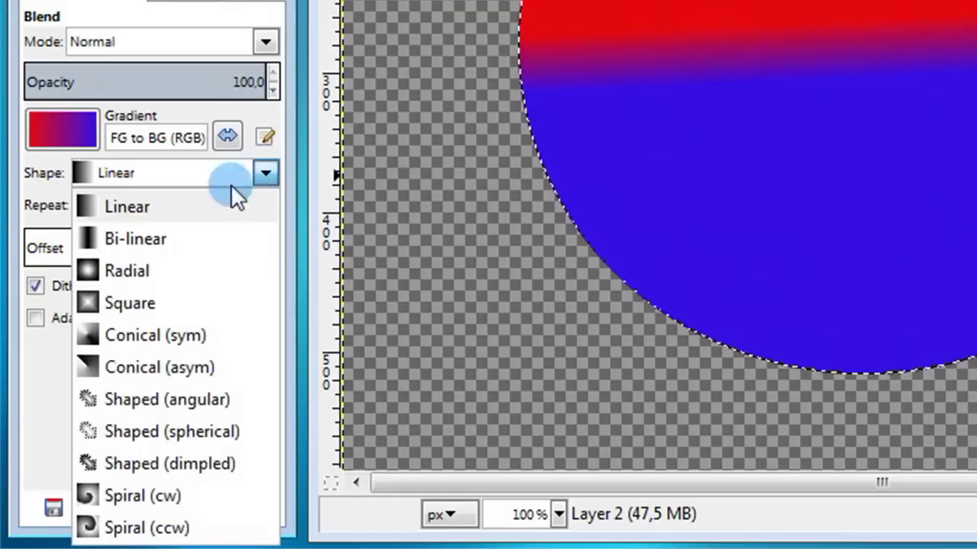
click(116, 271)
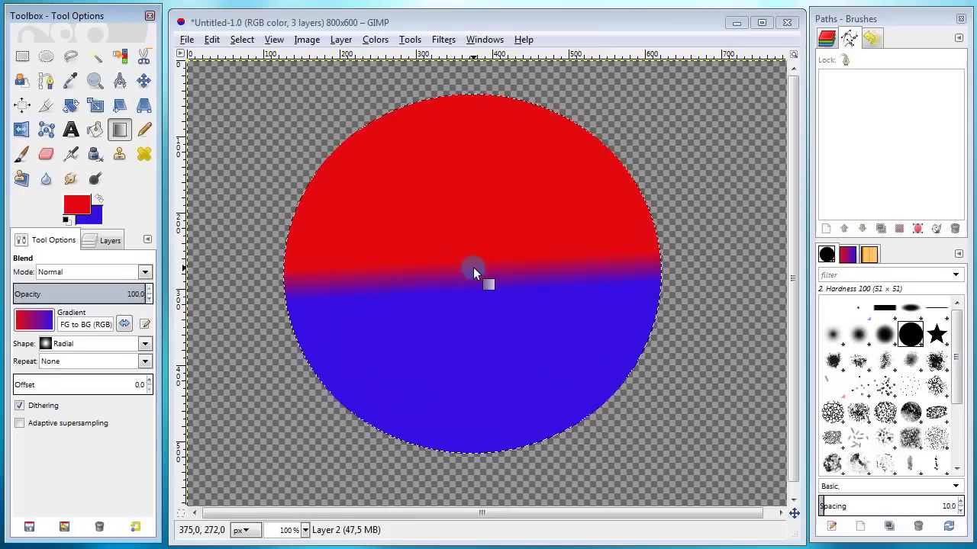
drag(473, 269, 474, 362)
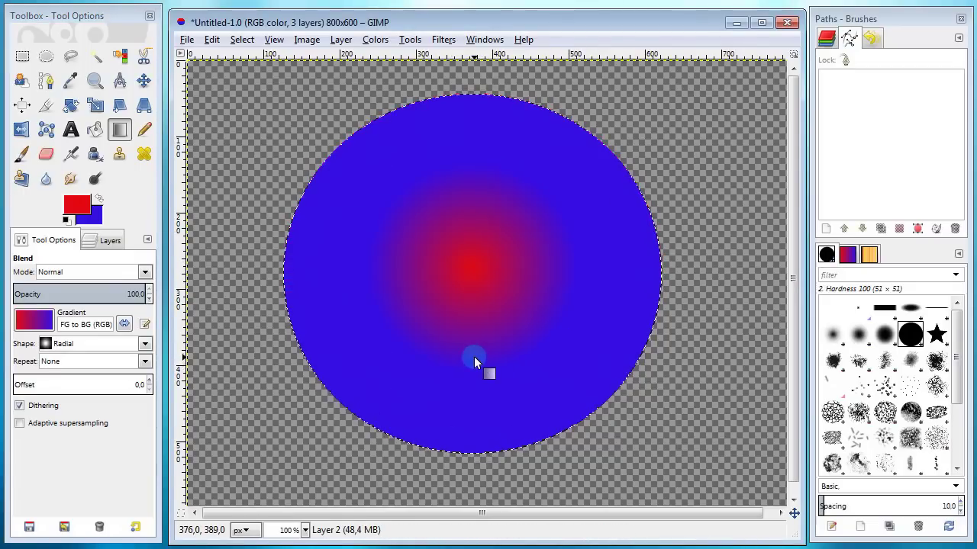
Switch to a Square gradient, then swap colours for a red-outside, blue-centre fill
click(145, 344)
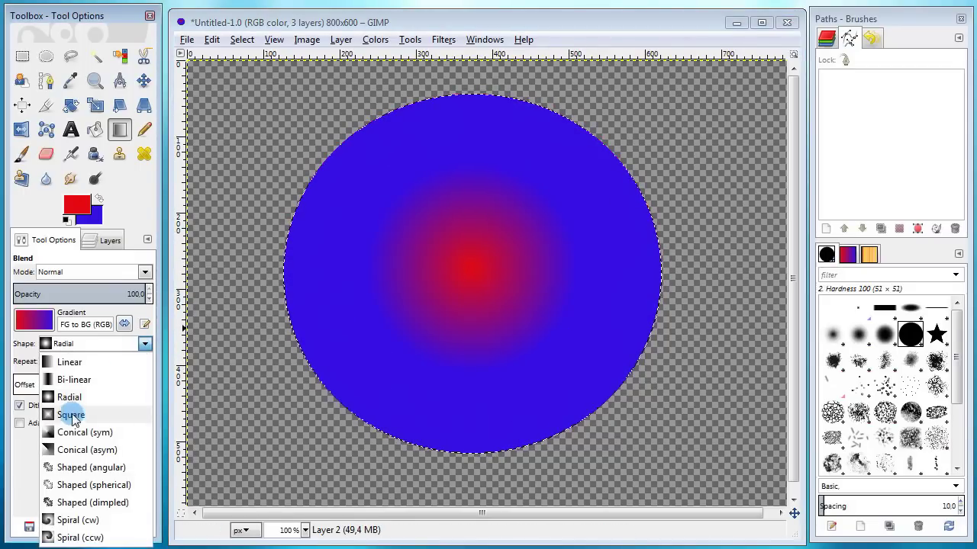
click(71, 414)
drag(475, 275, 511, 378)
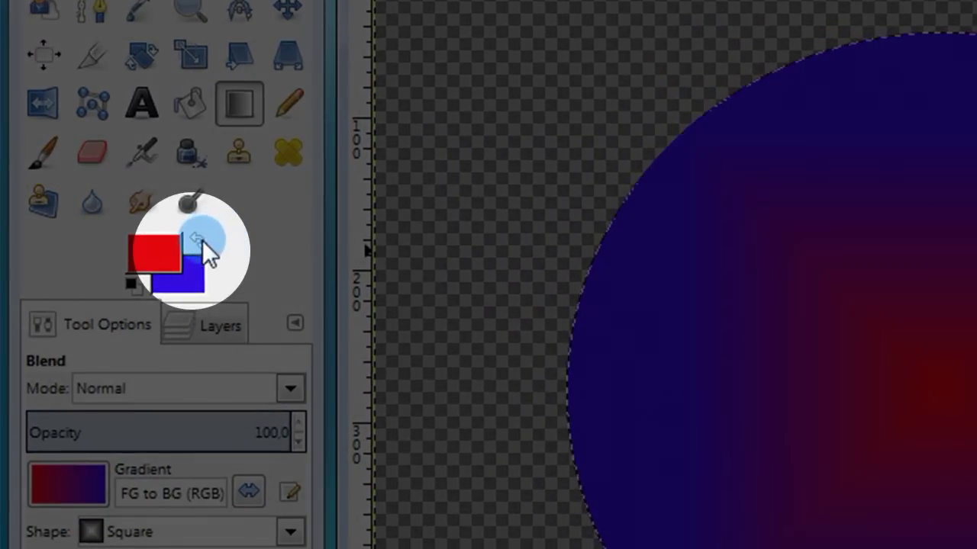
click(200, 238)
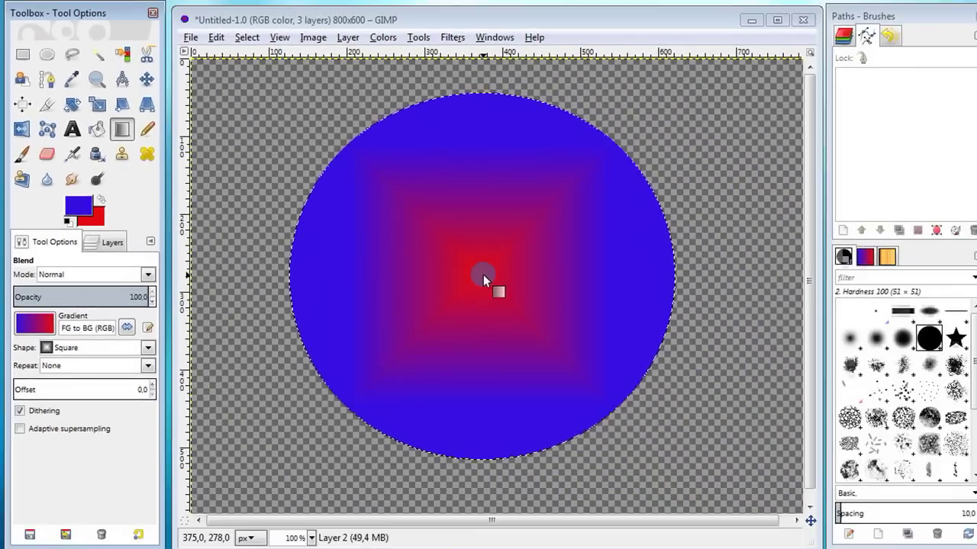
drag(483, 274, 531, 371)
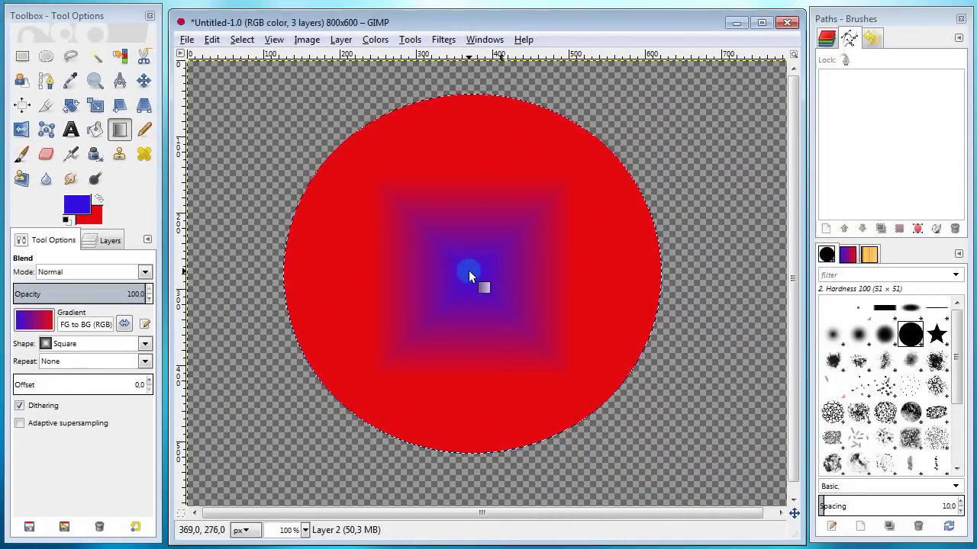
drag(469, 272, 589, 416)
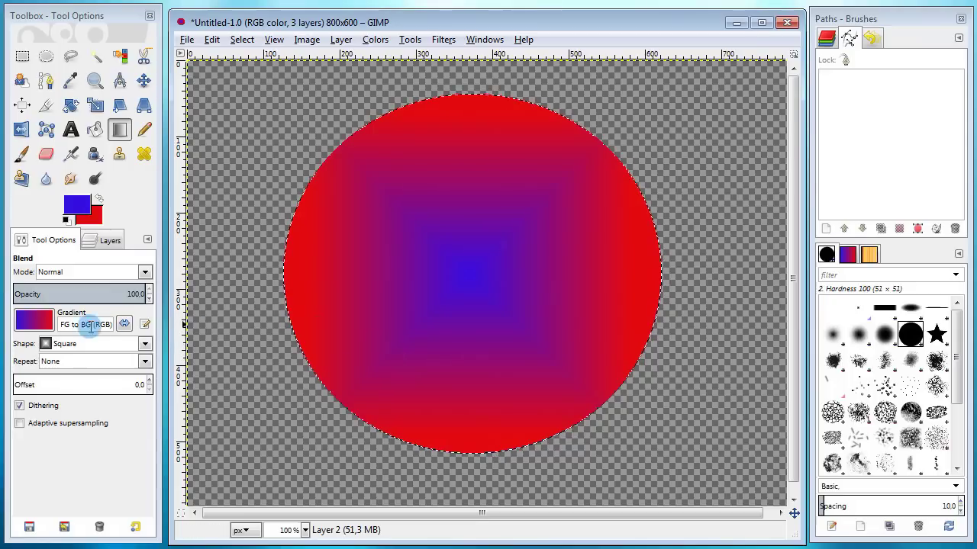
Refill the circle from its centre with a Spiral (cw) gradient
click(142, 344)
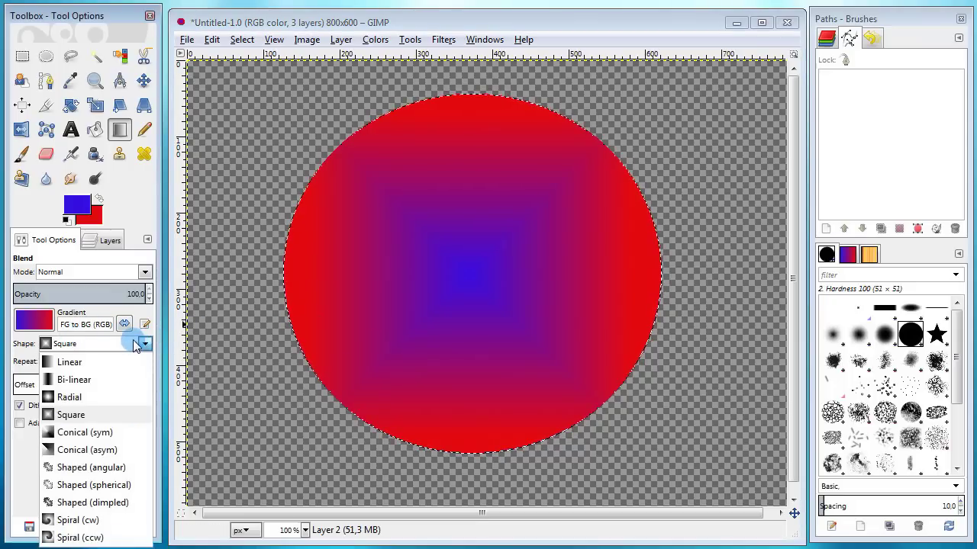
click(74, 521)
drag(467, 273, 556, 411)
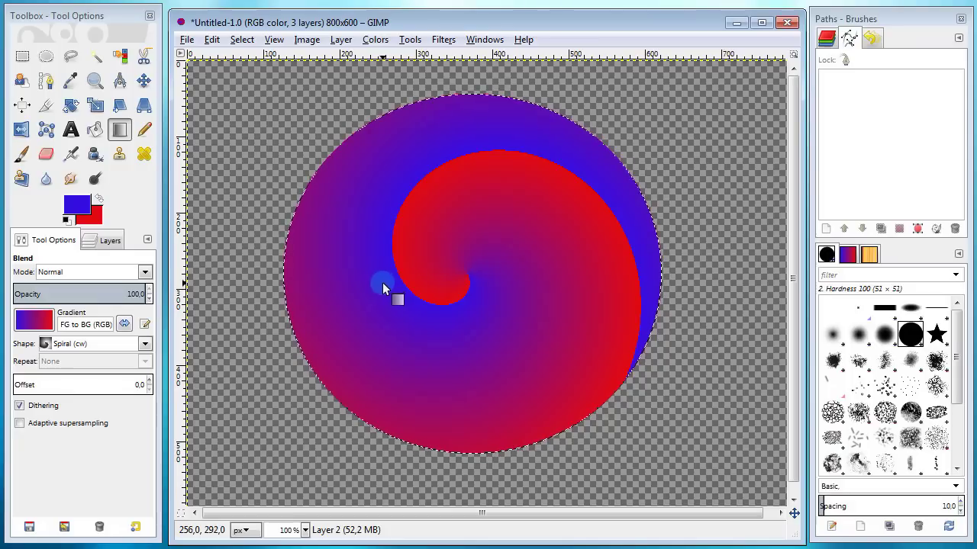
Make the green-shape and Background layers visible again and clear the circular selection
click(109, 243)
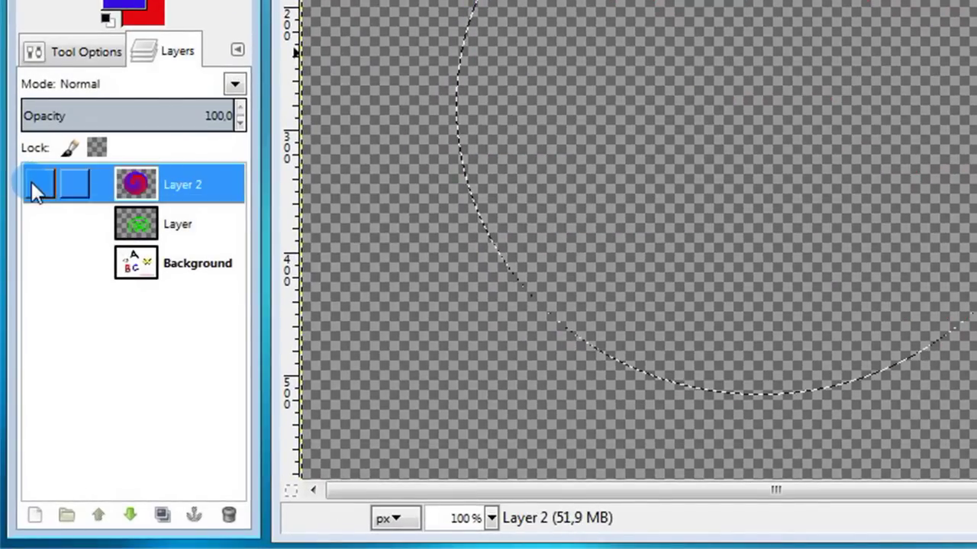
click(34, 183)
click(34, 226)
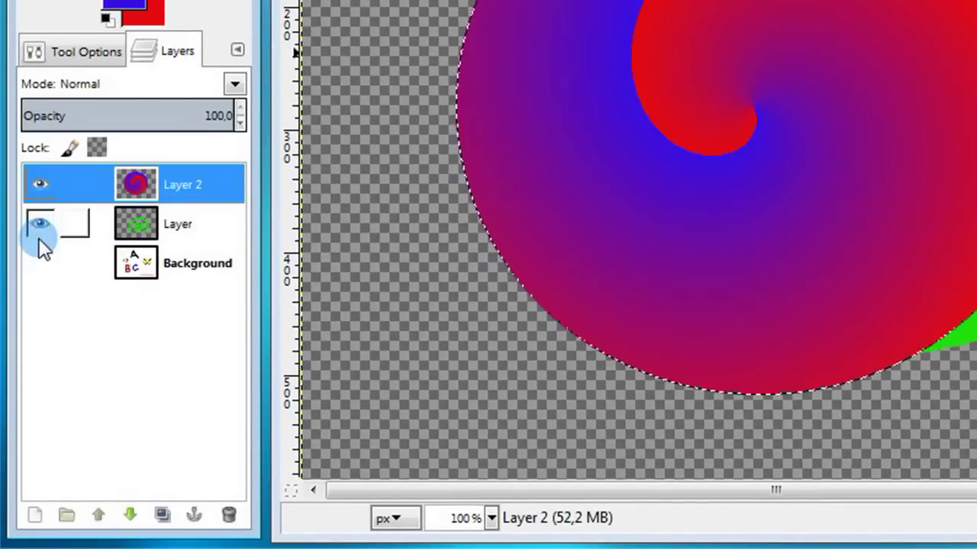
click(34, 263)
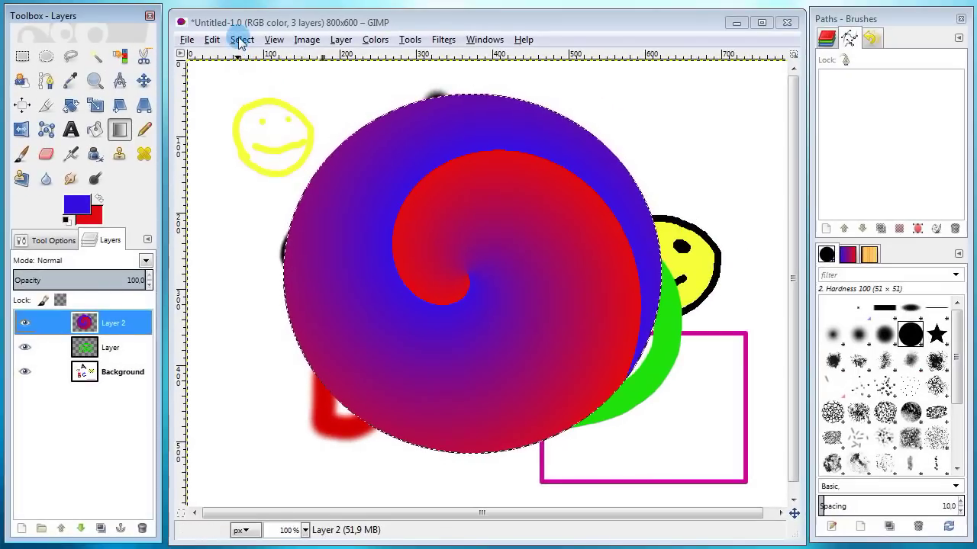
click(238, 40)
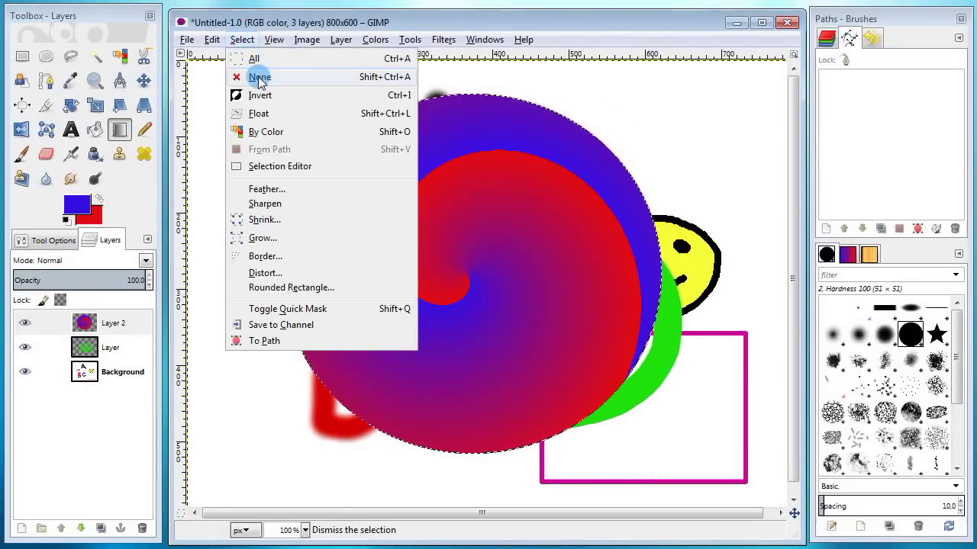
click(250, 74)
Move the gradient circle up-left and the green spiral down-right
click(143, 80)
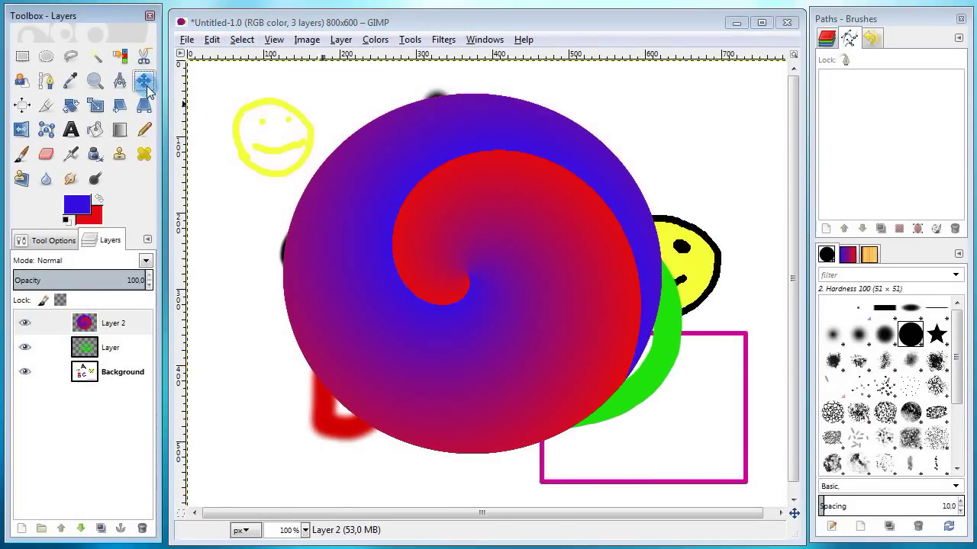
drag(345, 236, 273, 194)
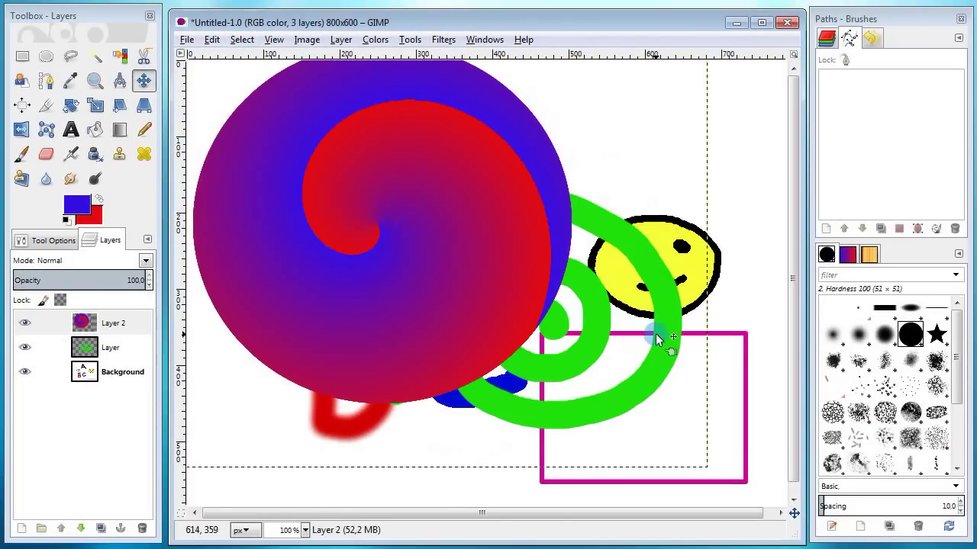
drag(661, 366, 722, 416)
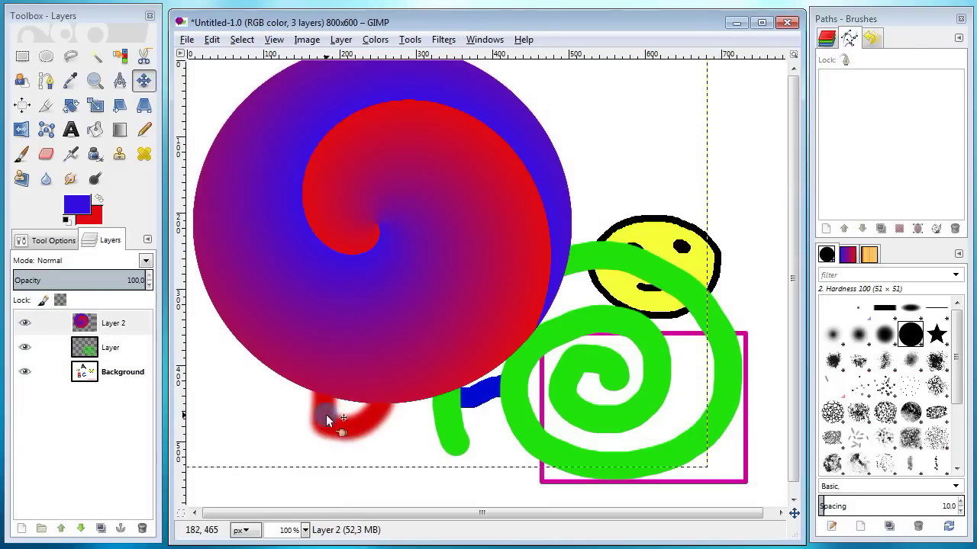
Hide the three existing layers and add a new white-filled layer
click(25, 323)
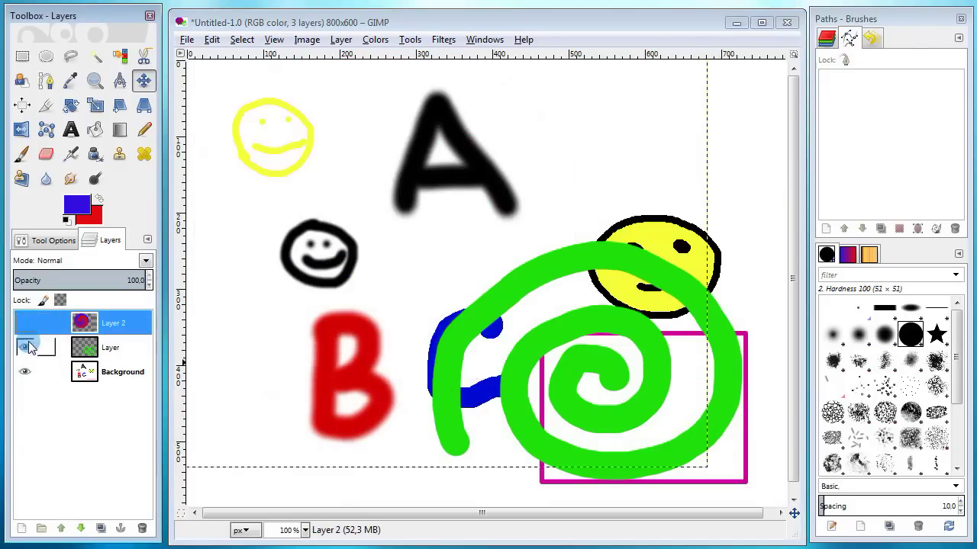
click(24, 347)
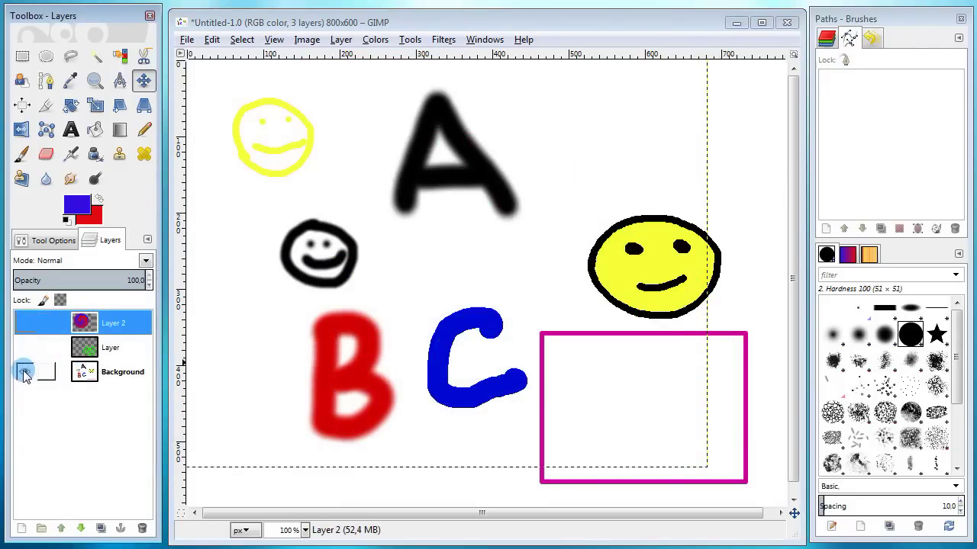
click(24, 371)
click(21, 528)
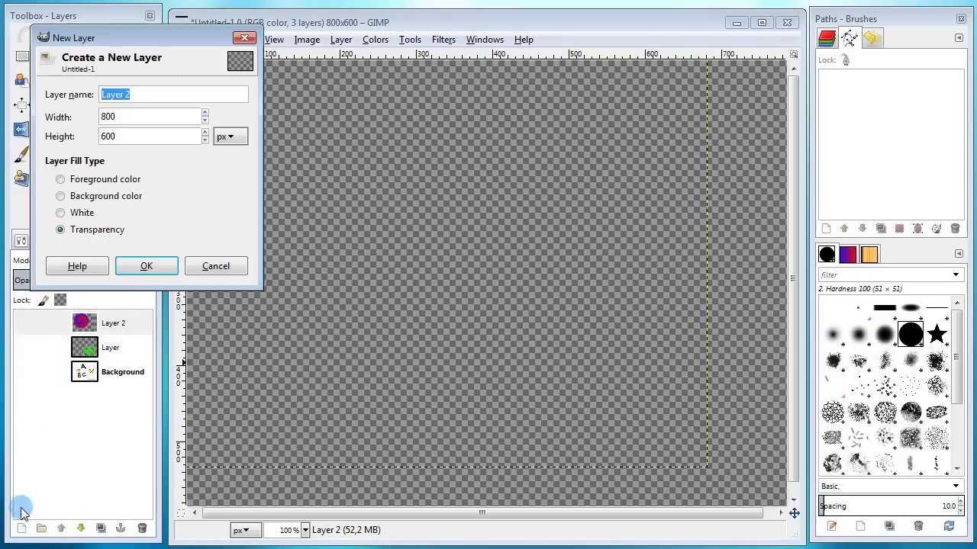
click(60, 213)
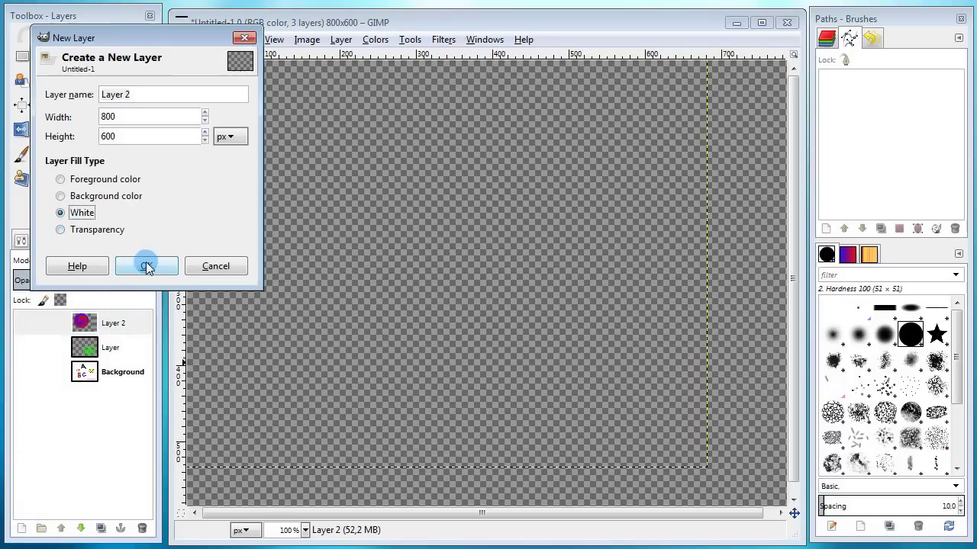
click(145, 266)
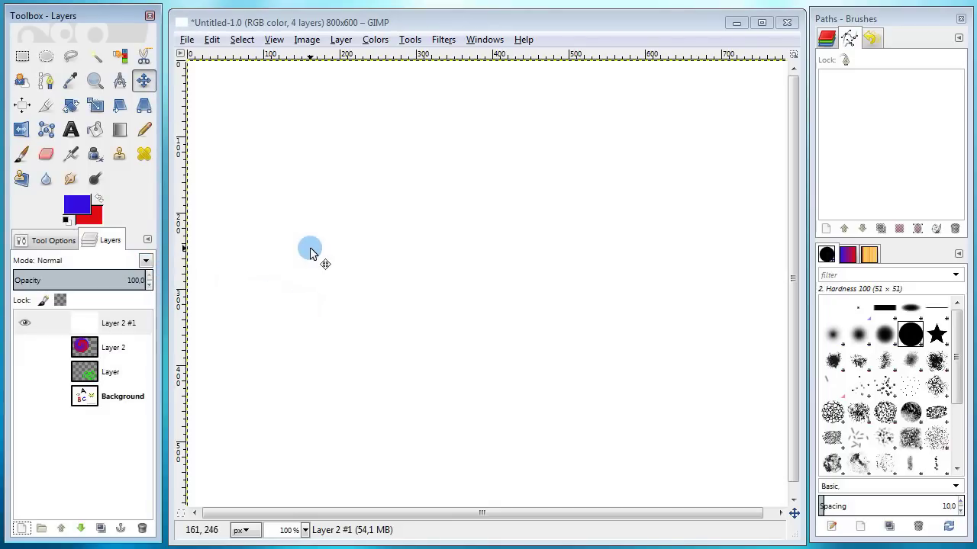
Paint a blue closed loop near the canvas centre with the 2. Hardness 075 brush
click(23, 155)
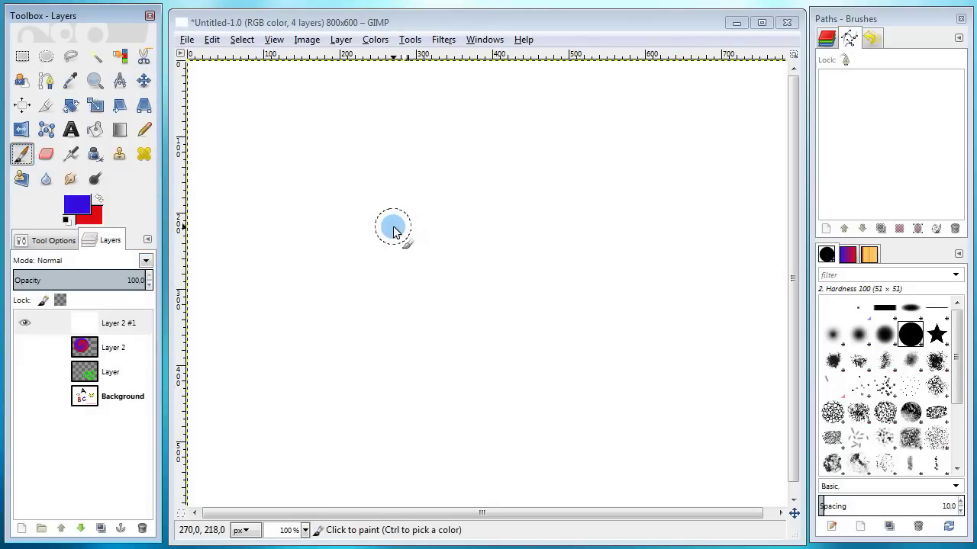
click(883, 335)
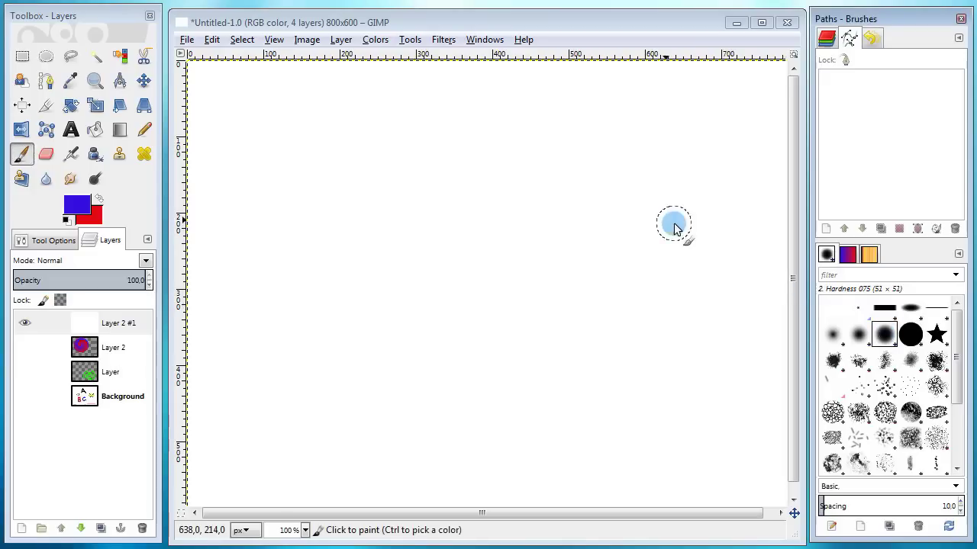
mouse_move(505, 164)
mouse_down()
mouse_move(440, 165)
mouse_move(380, 203)
mouse_move(347, 276)
mouse_move(376, 377)
mouse_move(606, 330)
mouse_move(618, 190)
mouse_move(568, 176)
mouse_move(566, 144)
mouse_move(497, 174)
mouse_up()
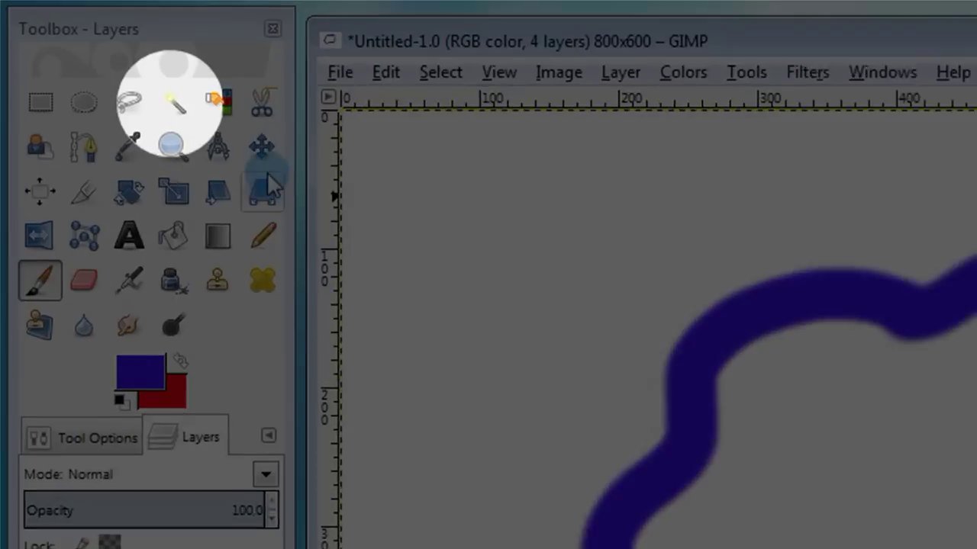
Fuzzy-select the white interior of the blue loop after tuning the threshold to about 105
click(99, 59)
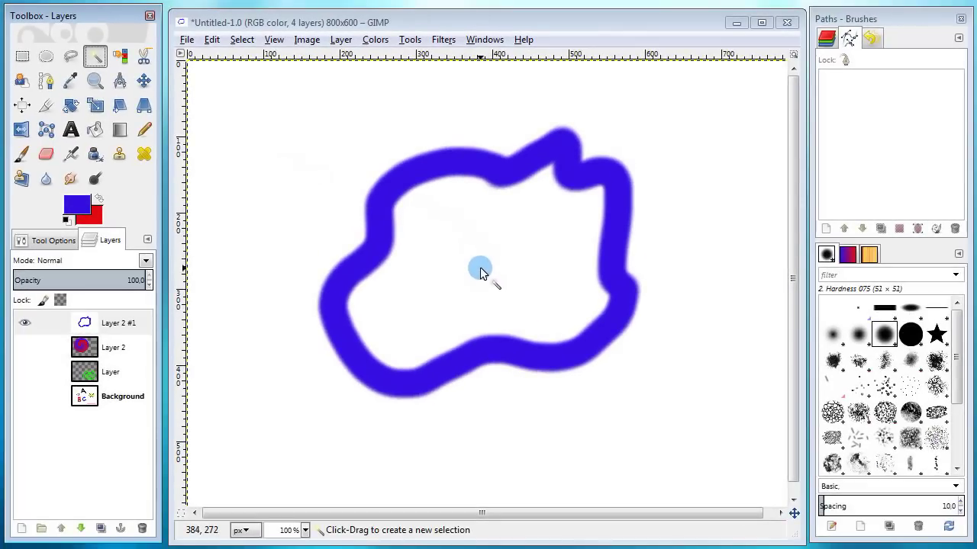
click(481, 274)
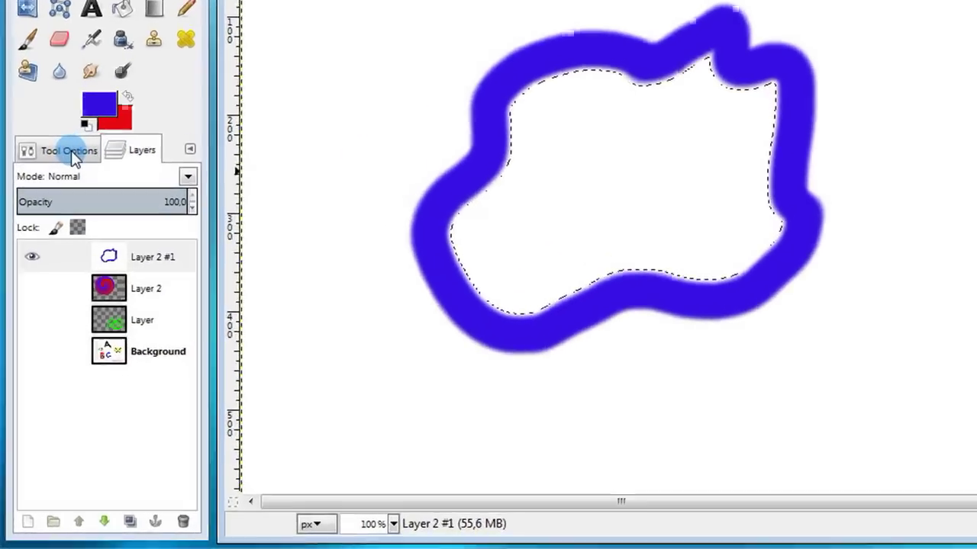
click(55, 241)
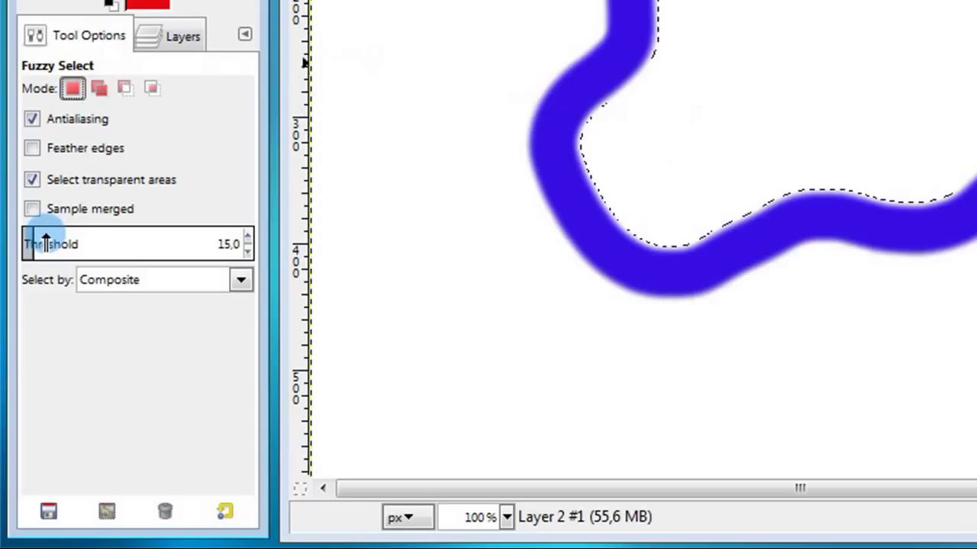
drag(46, 242, 115, 242)
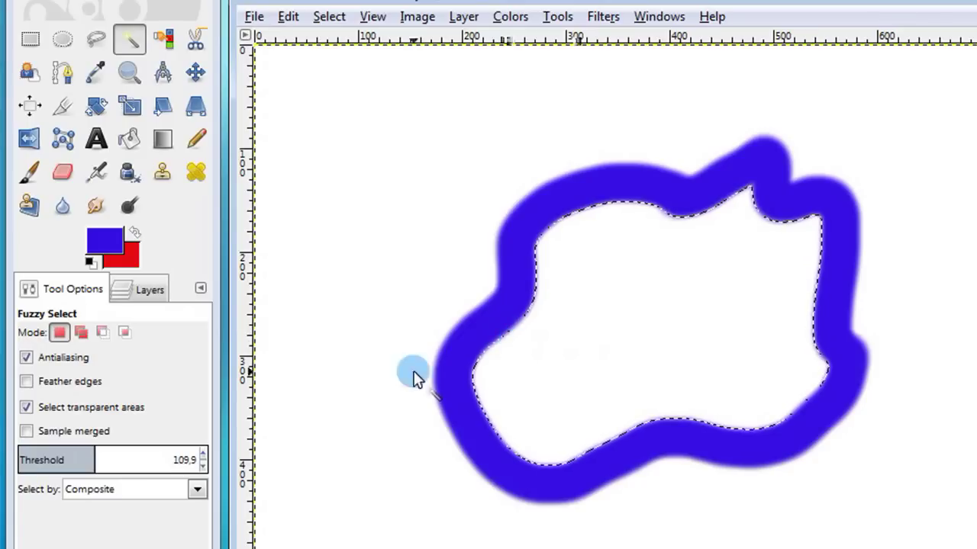
click(119, 455)
drag(119, 456, 140, 456)
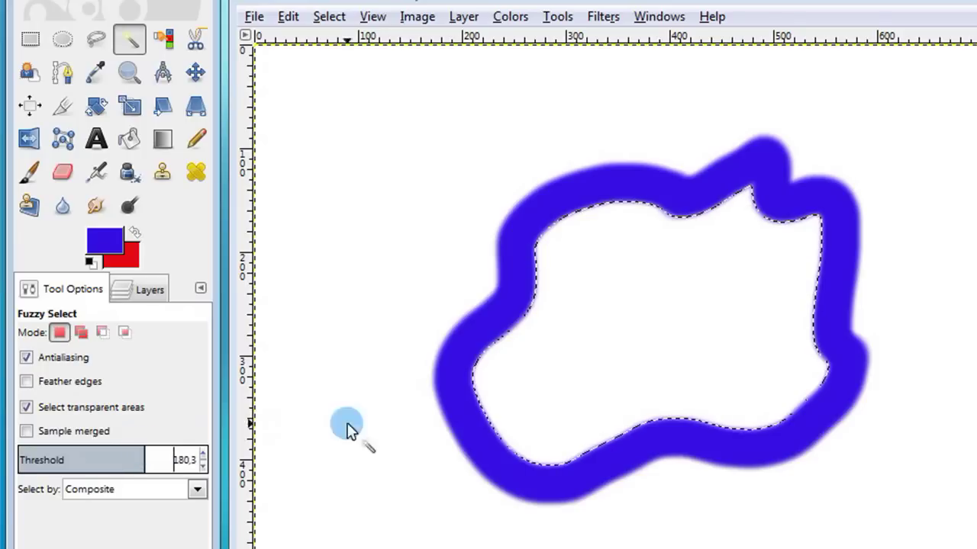
click(572, 371)
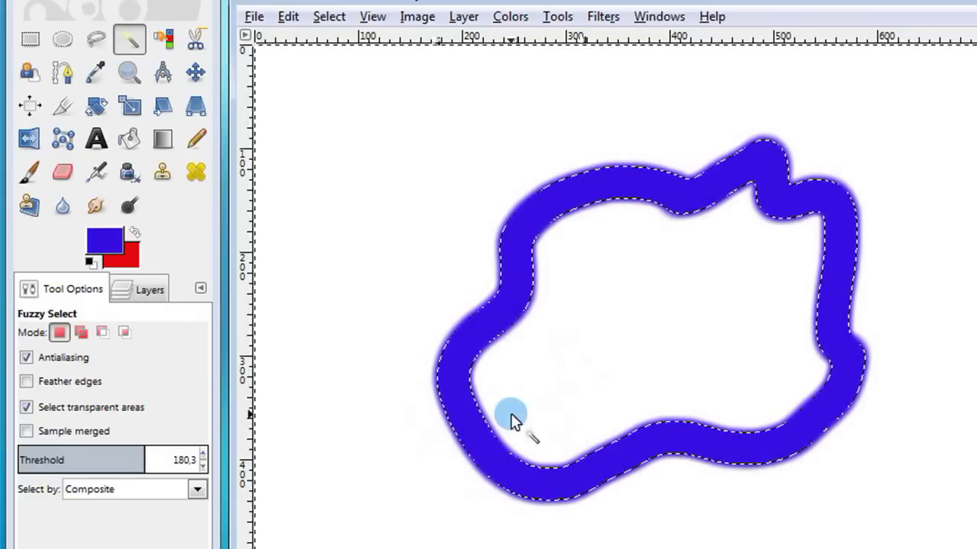
click(174, 460)
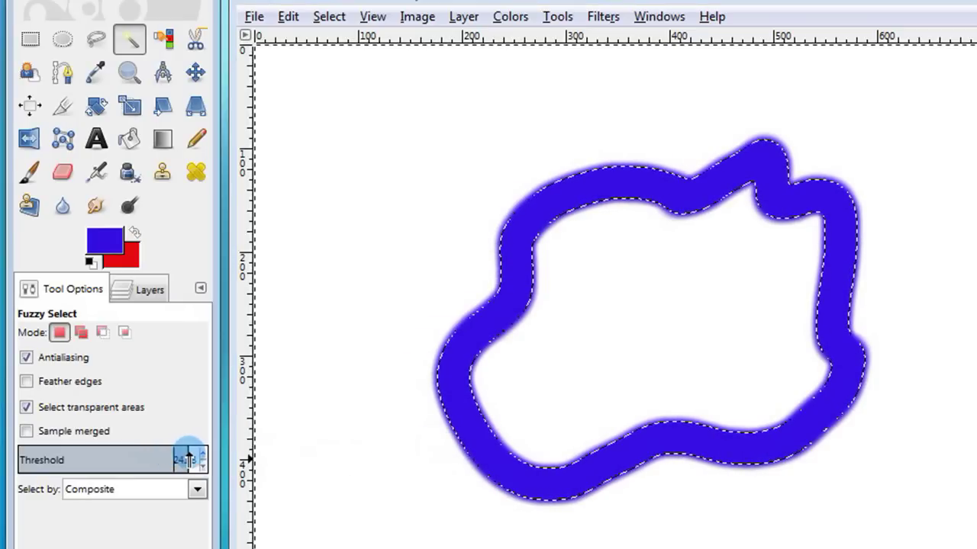
click(589, 342)
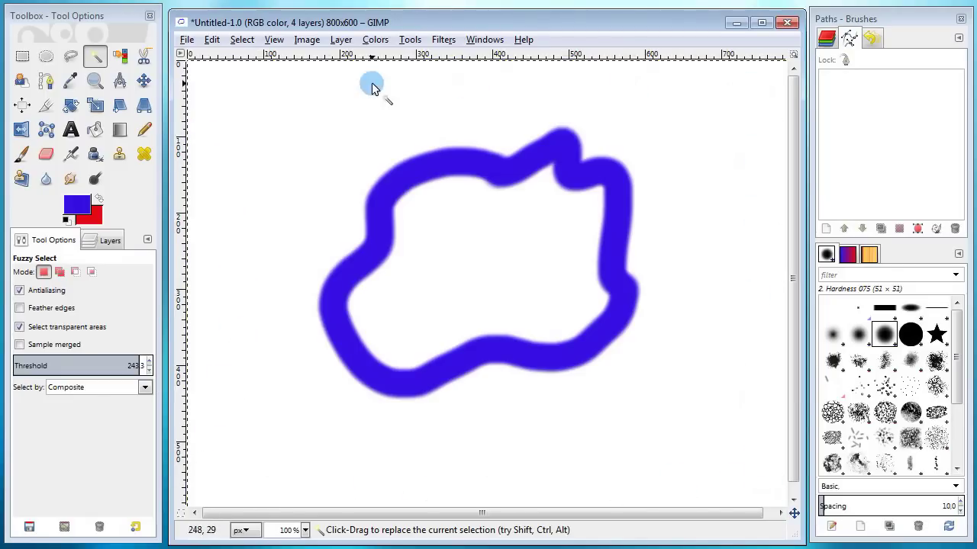
click(80, 365)
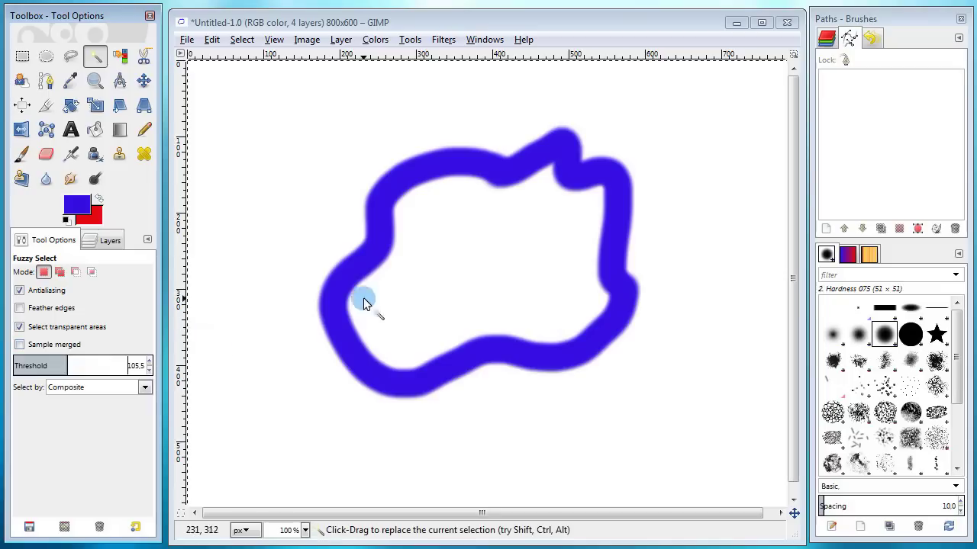
click(481, 272)
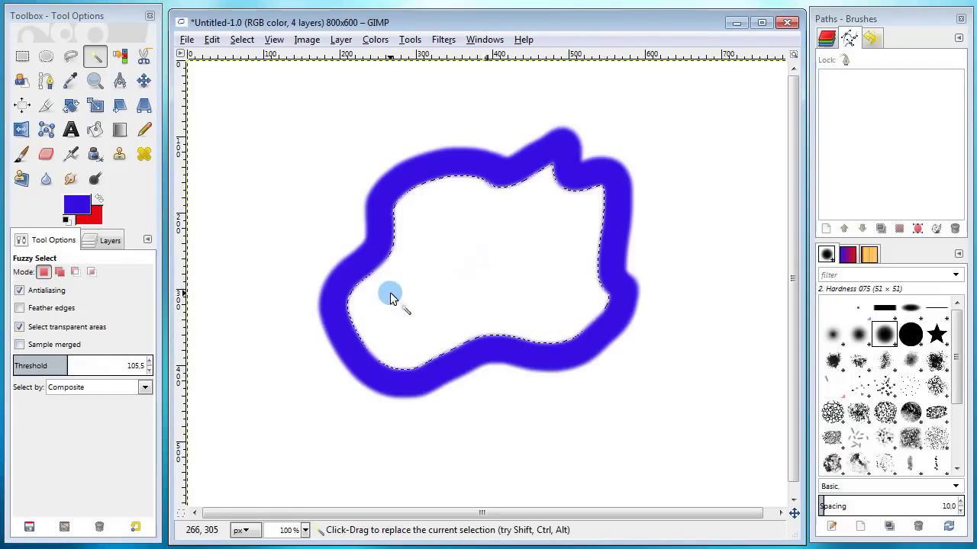
Bucket-fill the selected loop interior with red, then clear the selection
click(100, 198)
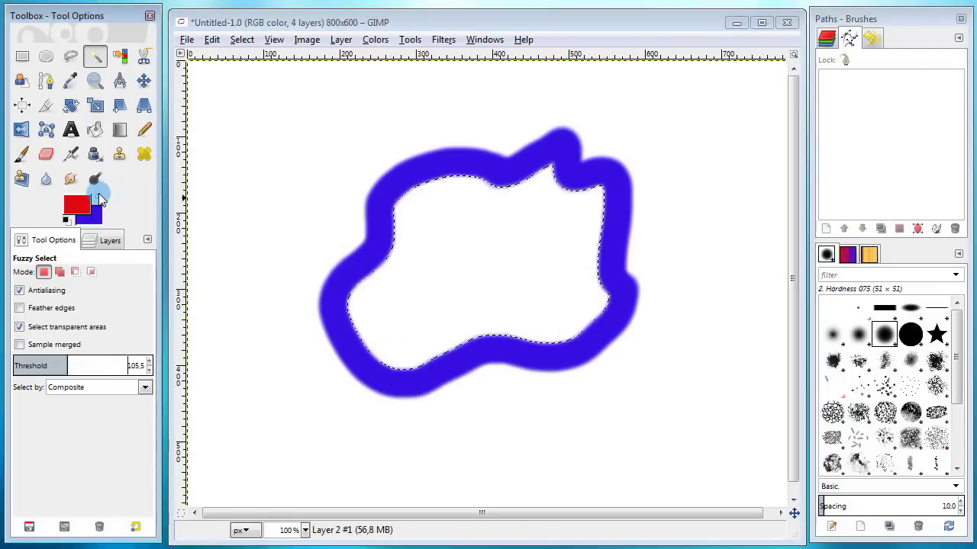
click(95, 131)
click(452, 273)
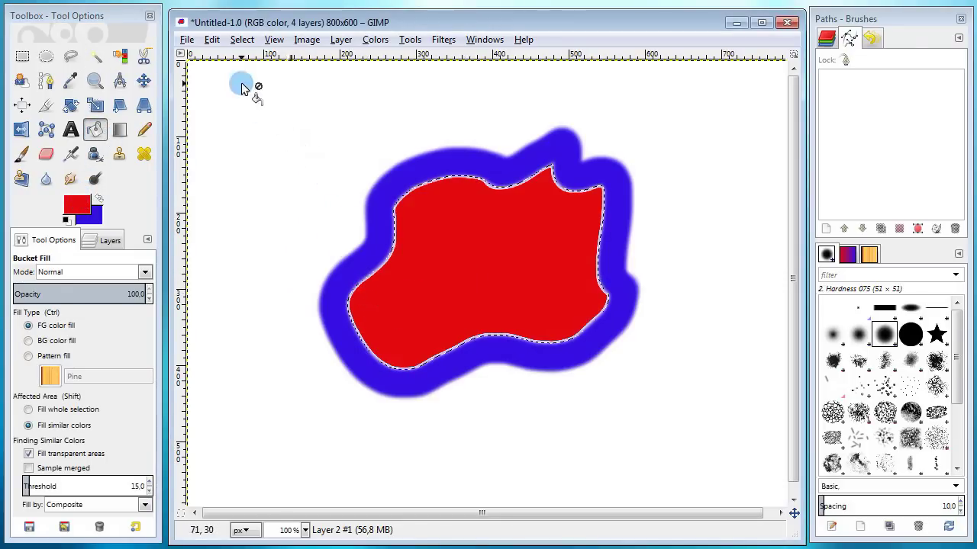
click(242, 39)
click(258, 77)
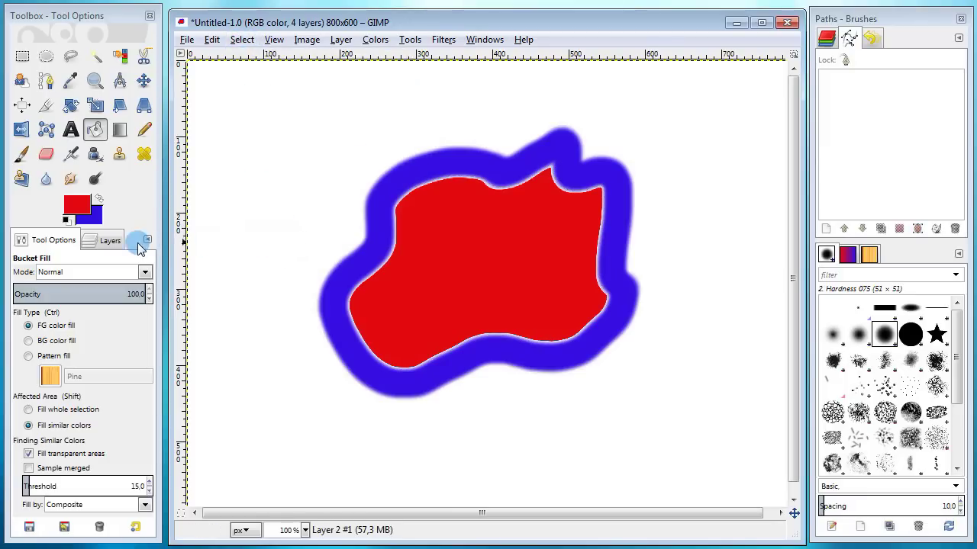
click(106, 241)
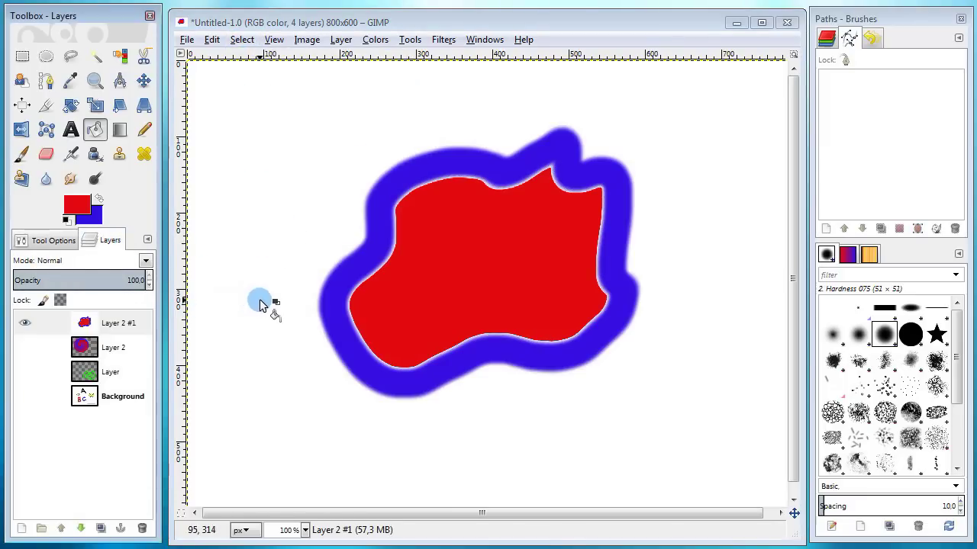
Hide the red-filled layer and add another new white-filled layer
click(45, 323)
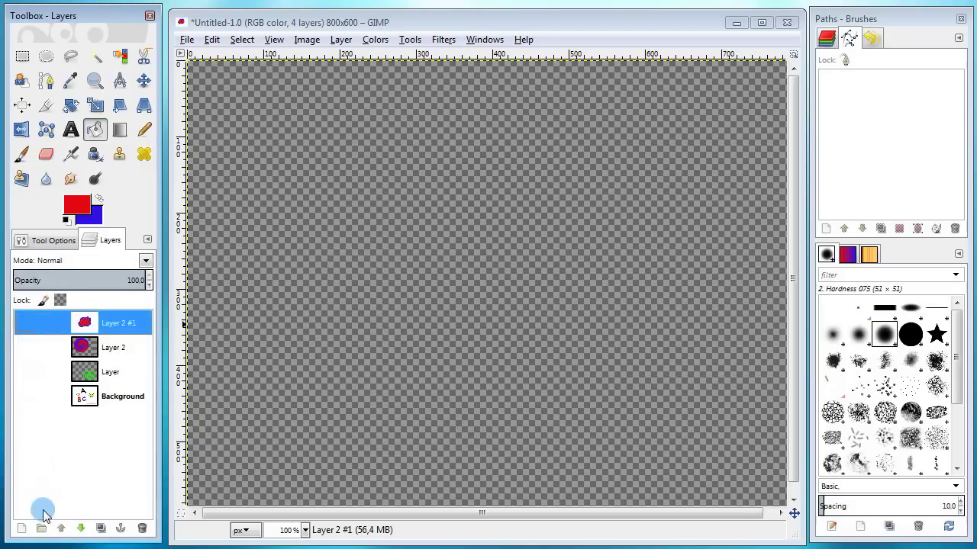
click(21, 527)
click(175, 279)
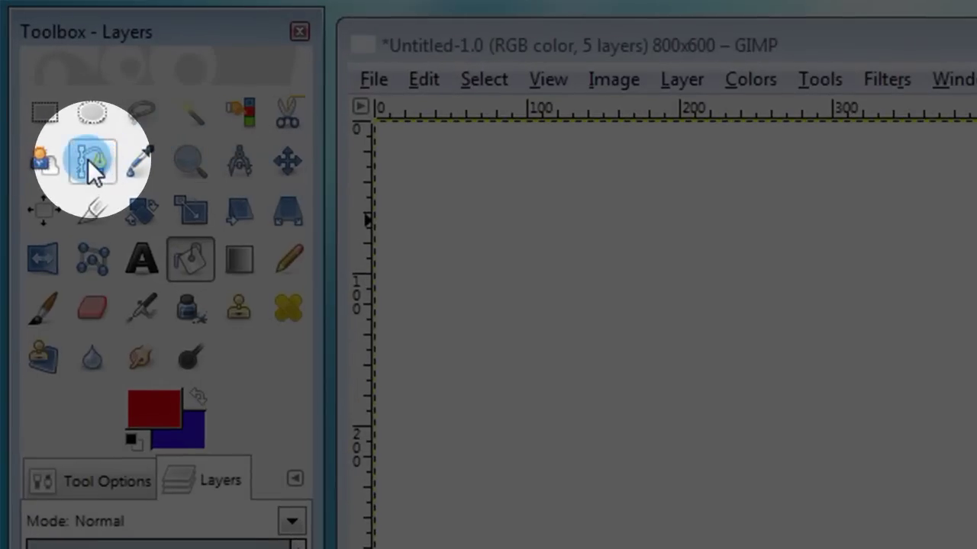
Draw a closed ellipse path with the Paths tool
click(90, 160)
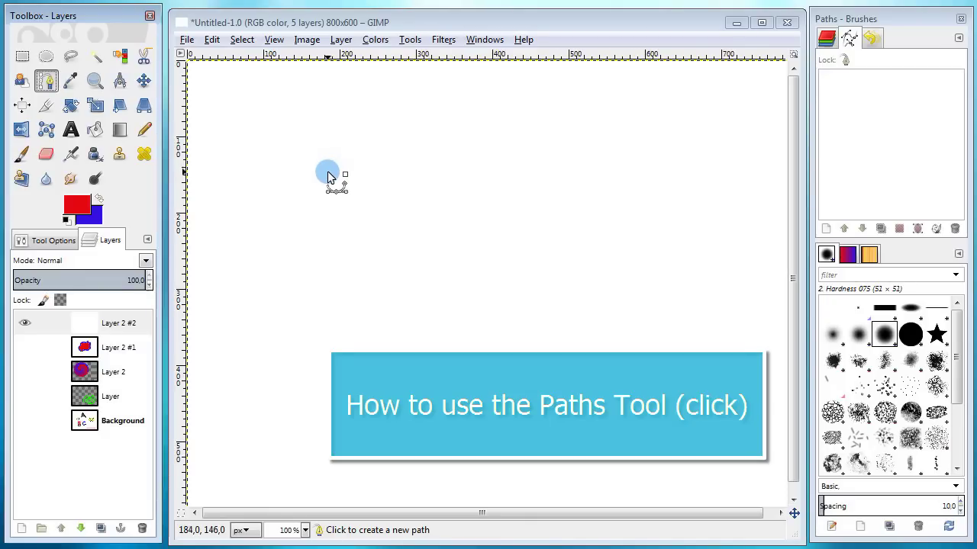
click(328, 171)
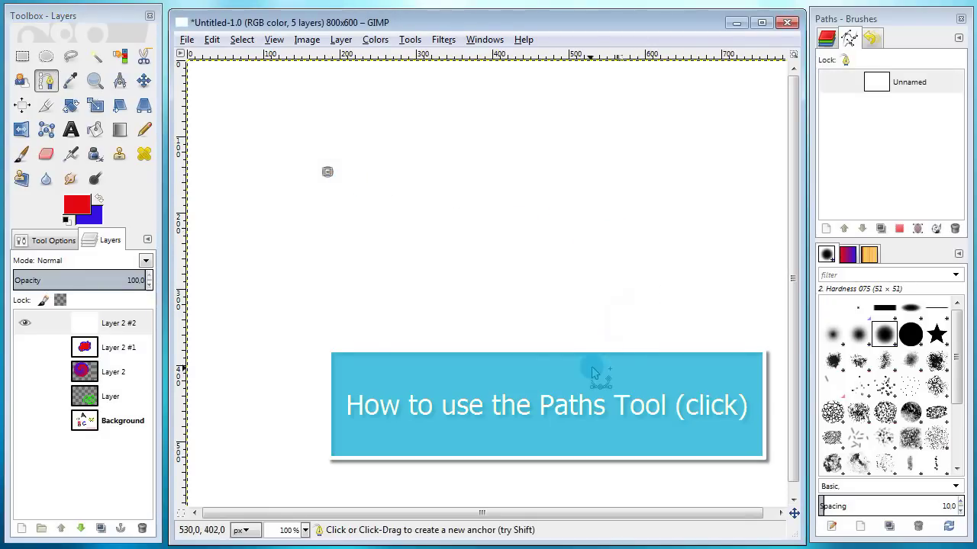
click(575, 384)
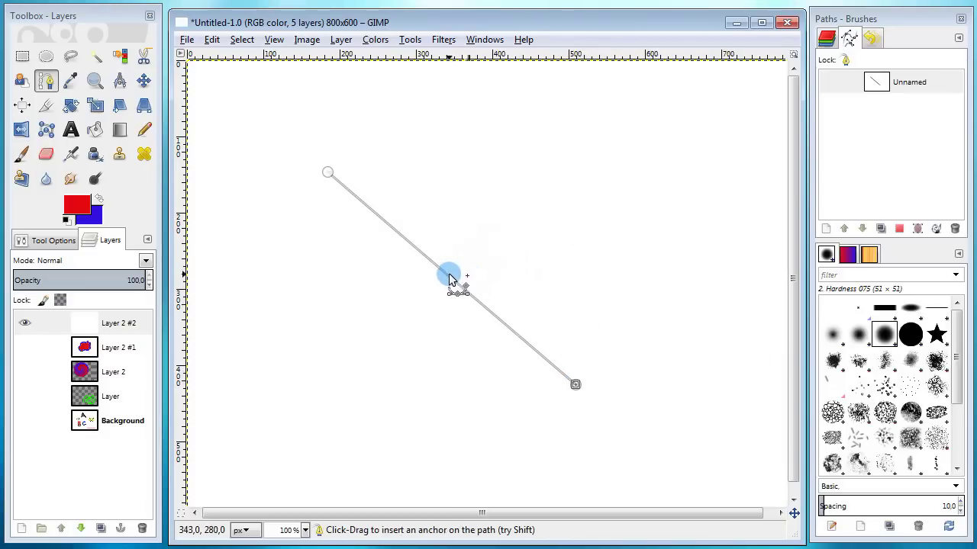
drag(449, 276, 497, 231)
click(512, 213)
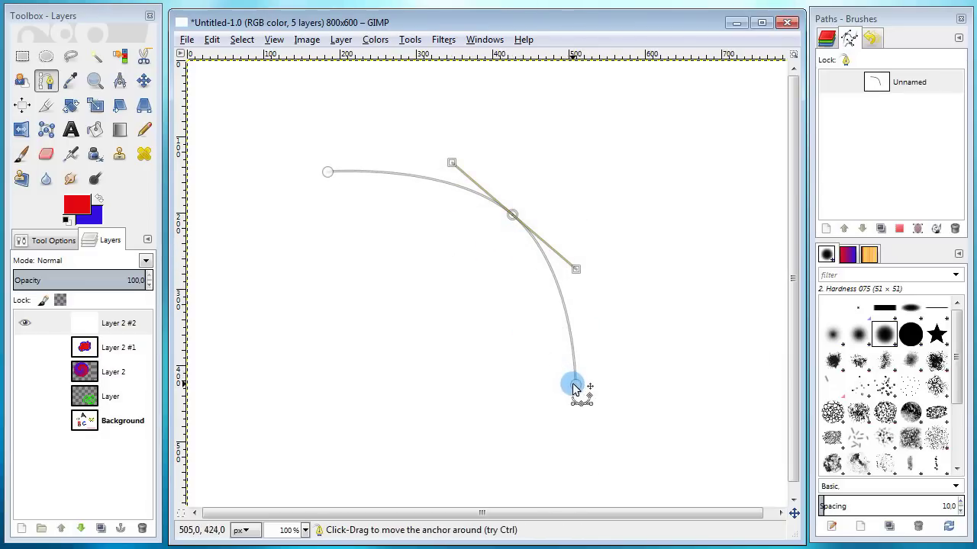
click(574, 384)
ctrl+click(328, 171)
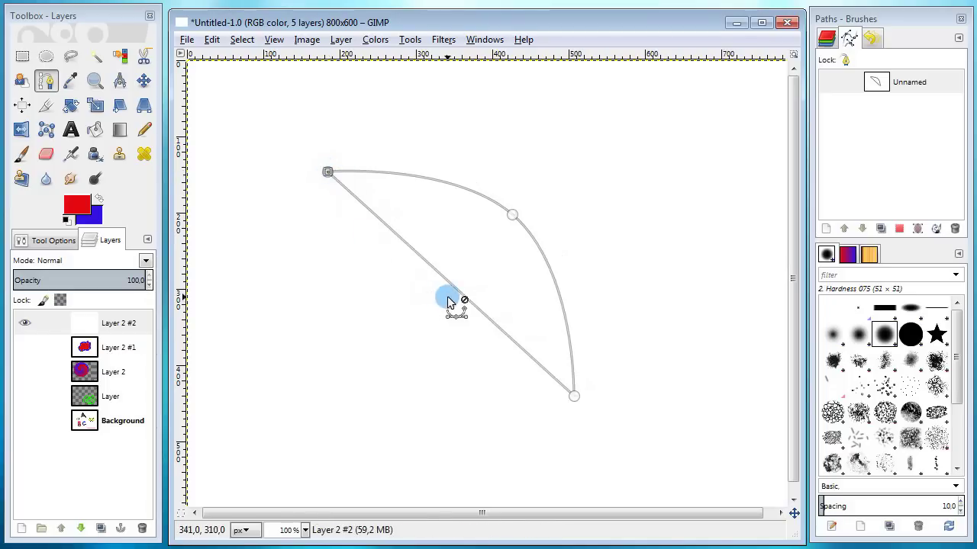
drag(440, 278, 359, 344)
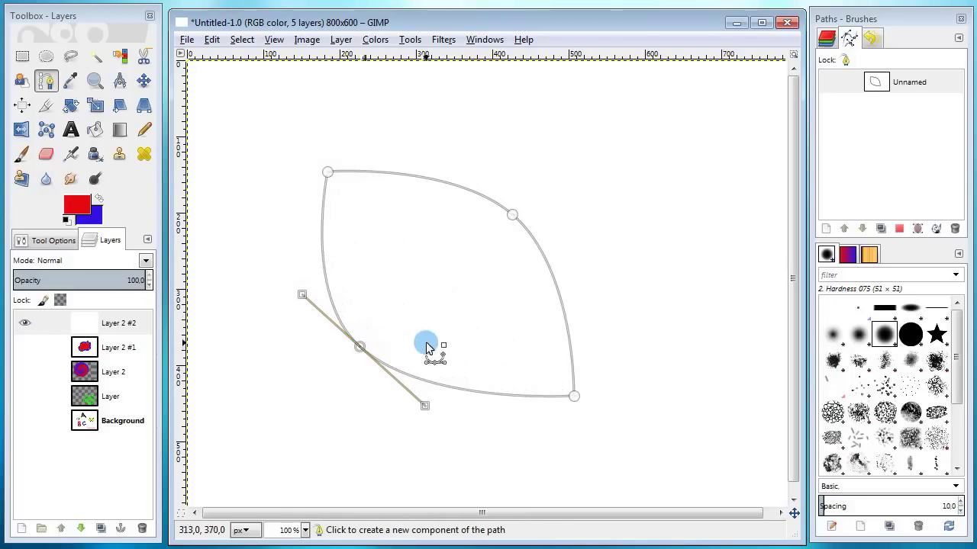
click(572, 394)
key(Delete)
key(Delete)
drag(388, 246, 329, 178)
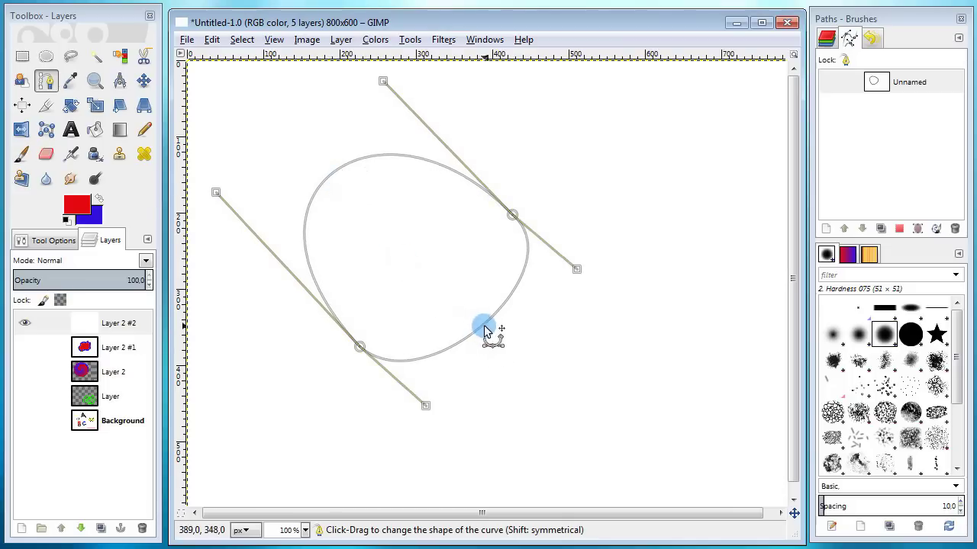
drag(483, 330, 544, 395)
Add a separate closed triangle path to the right of the ellipse
click(652, 177)
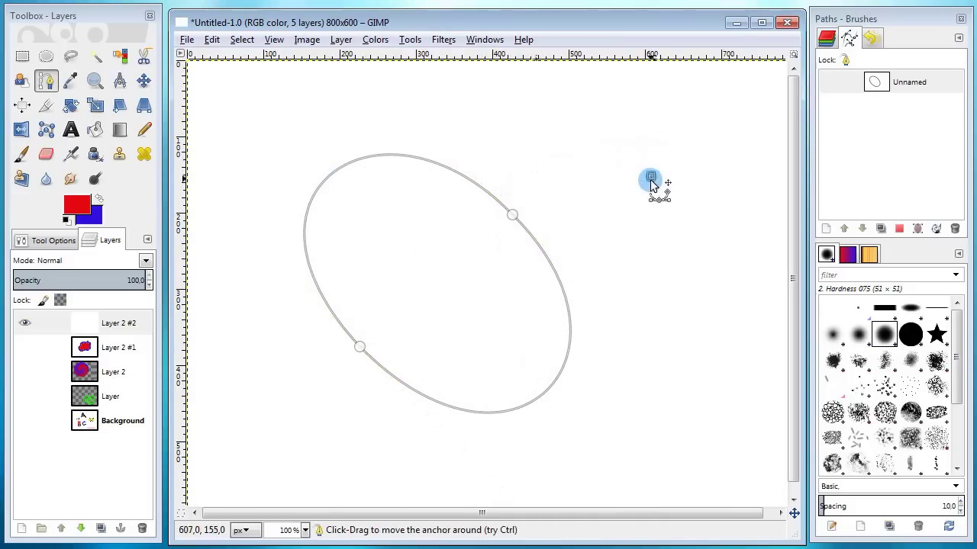
click(606, 365)
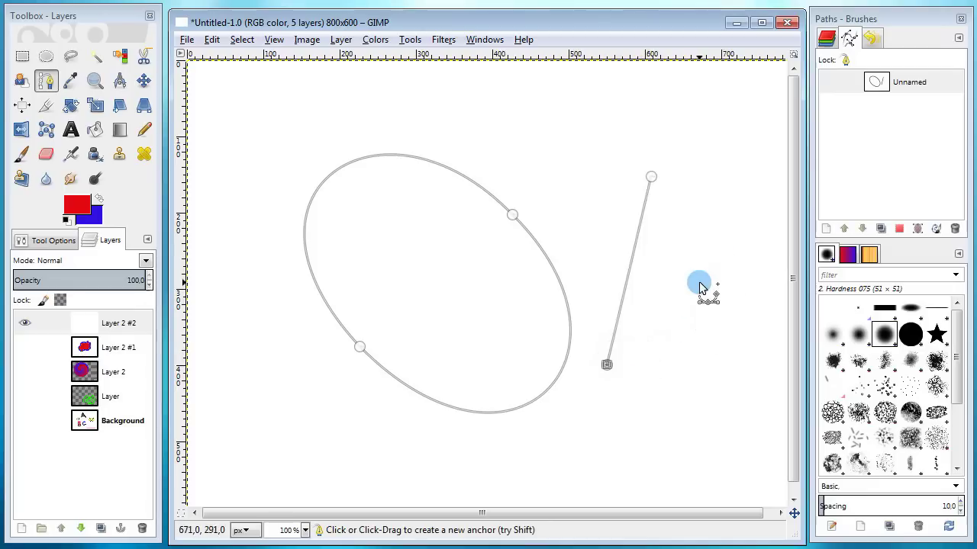
click(692, 286)
click(651, 177)
drag(692, 285, 695, 282)
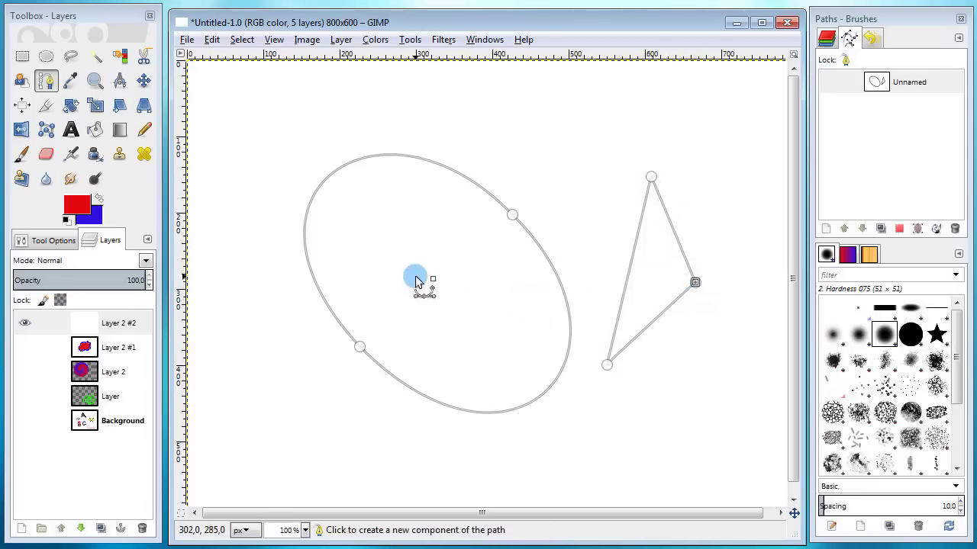
Stroke the ellipse and triangle paths in red
click(211, 39)
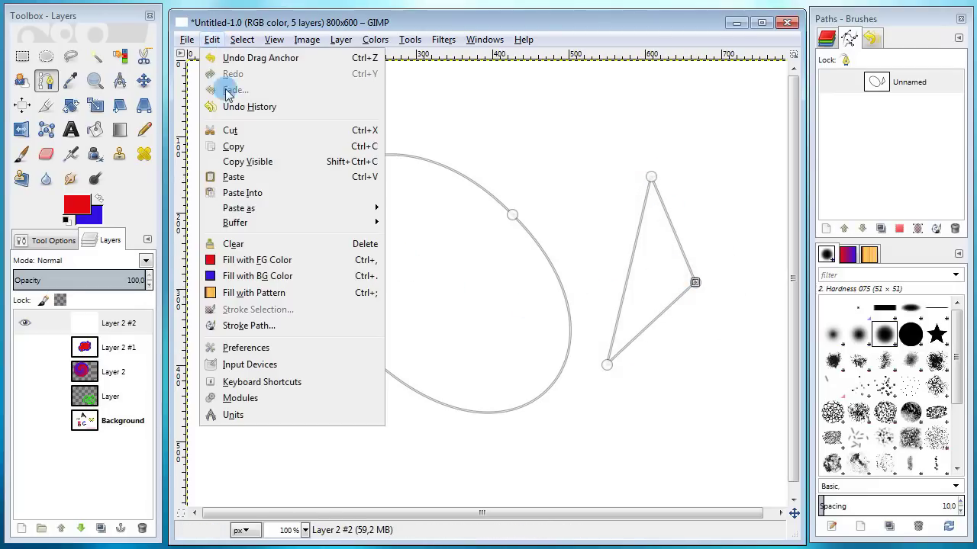
click(243, 325)
click(249, 331)
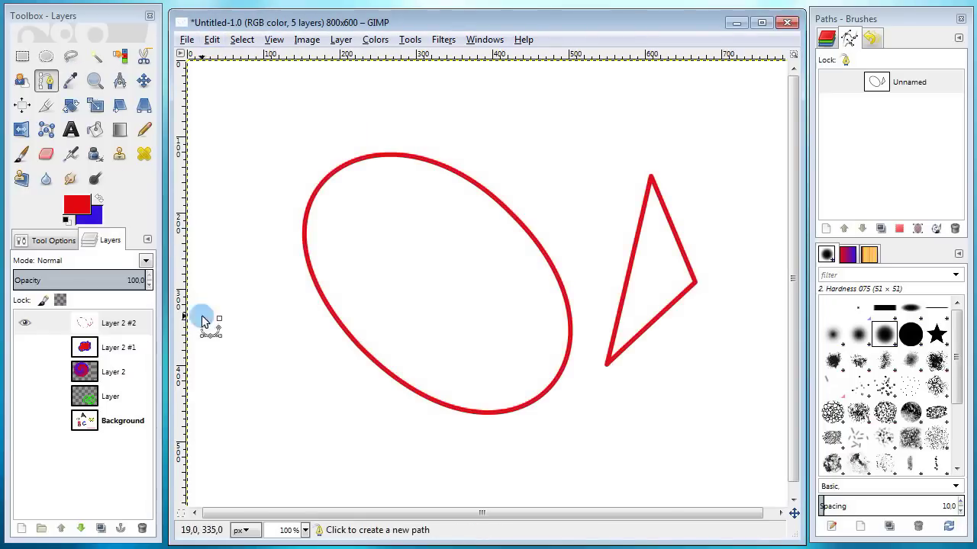
Draw a spiral path inside the ellipse and stroke it in red
click(47, 241)
click(403, 239)
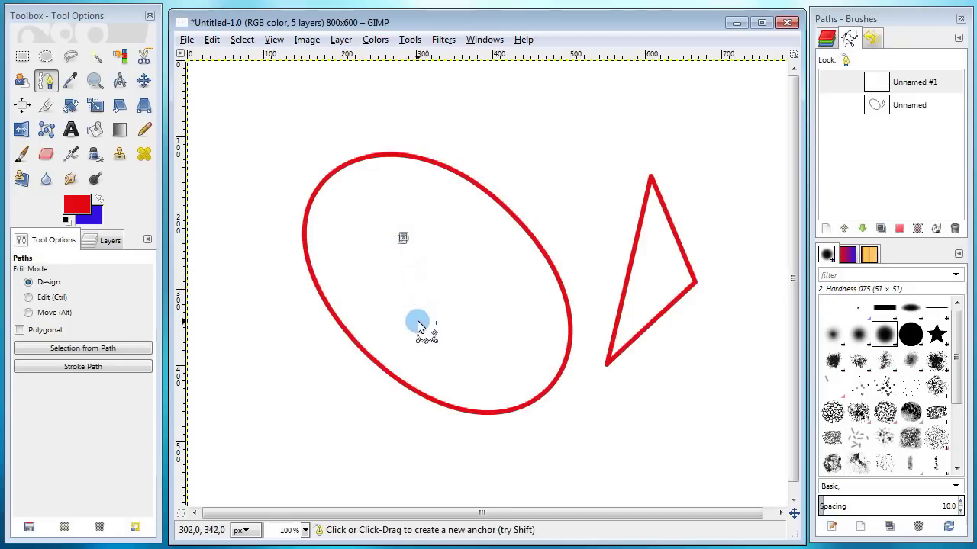
drag(414, 325, 522, 305)
drag(475, 265, 343, 292)
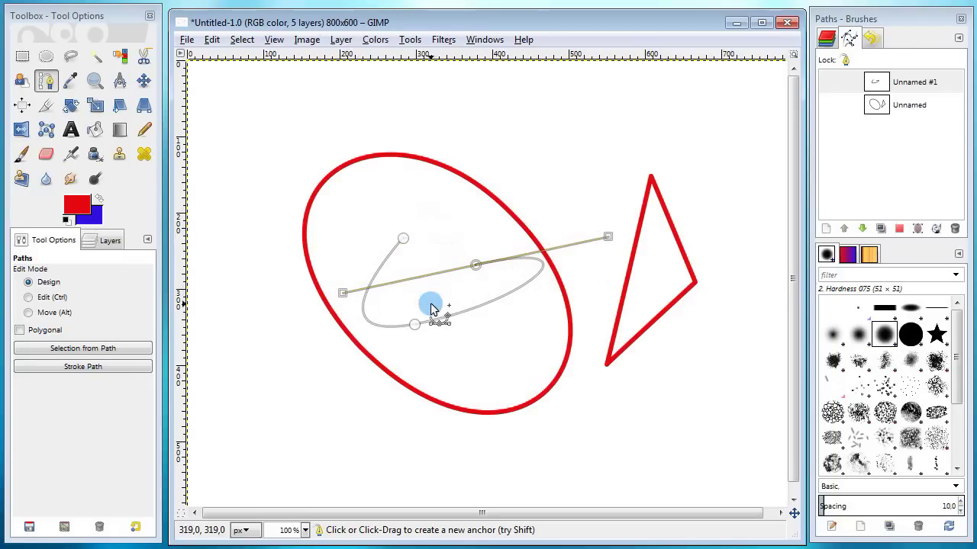
drag(415, 299, 464, 286)
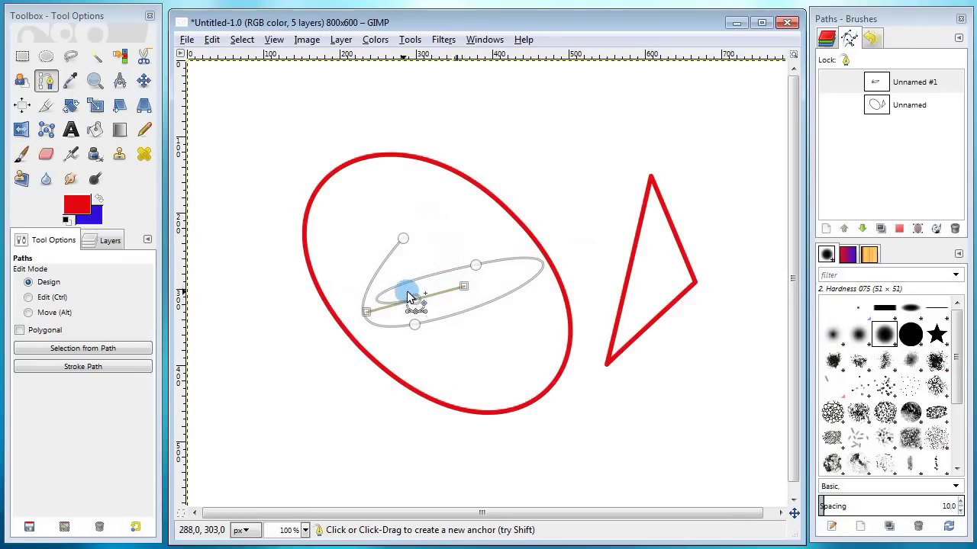
click(102, 367)
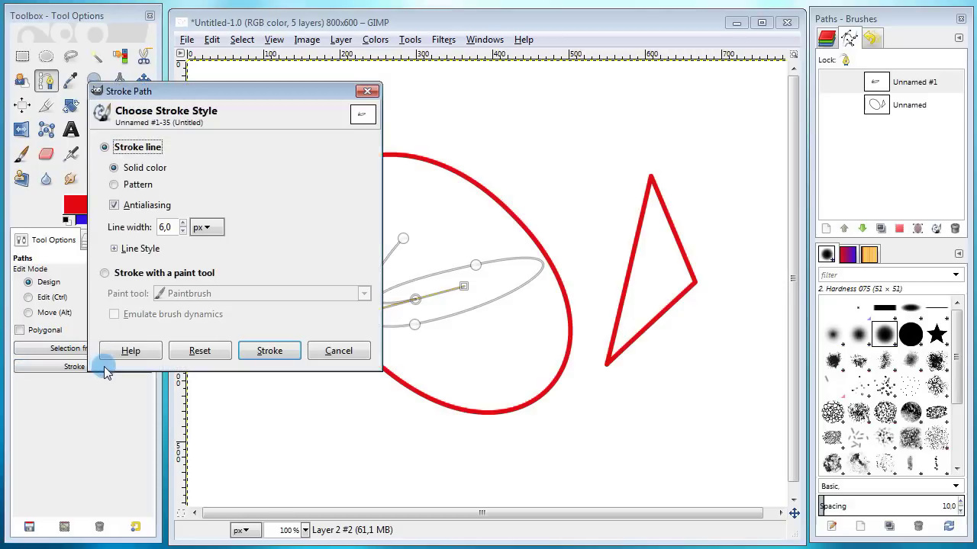
click(263, 351)
key(Escape)
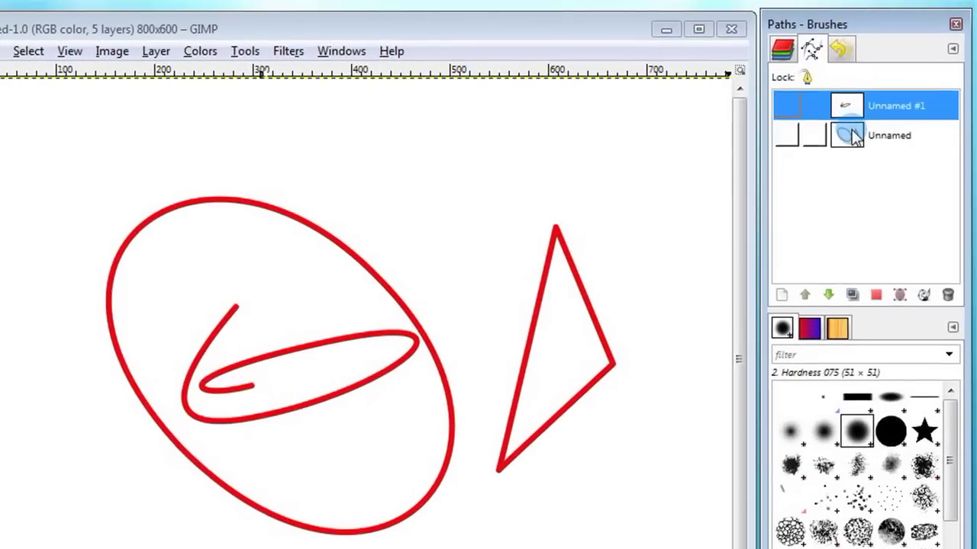
click(878, 109)
click(845, 109)
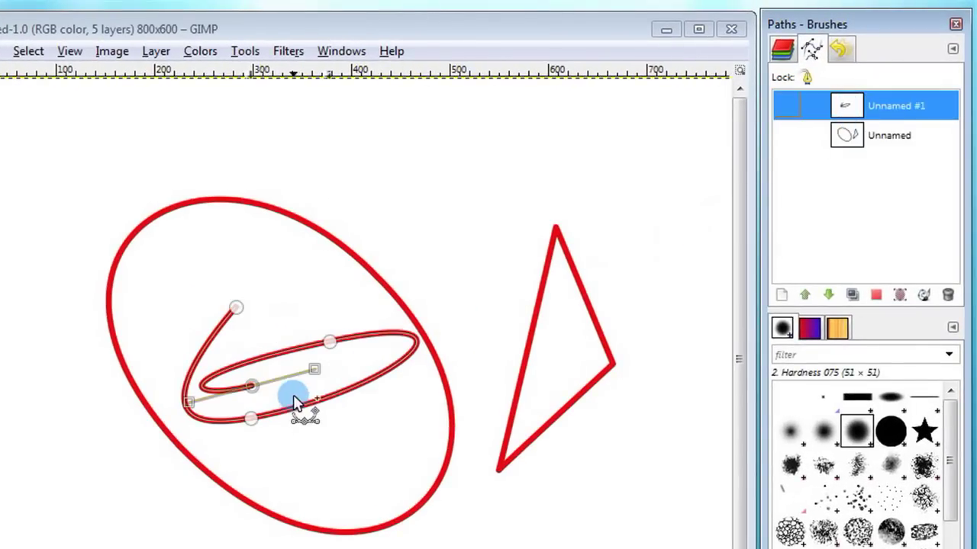
click(843, 135)
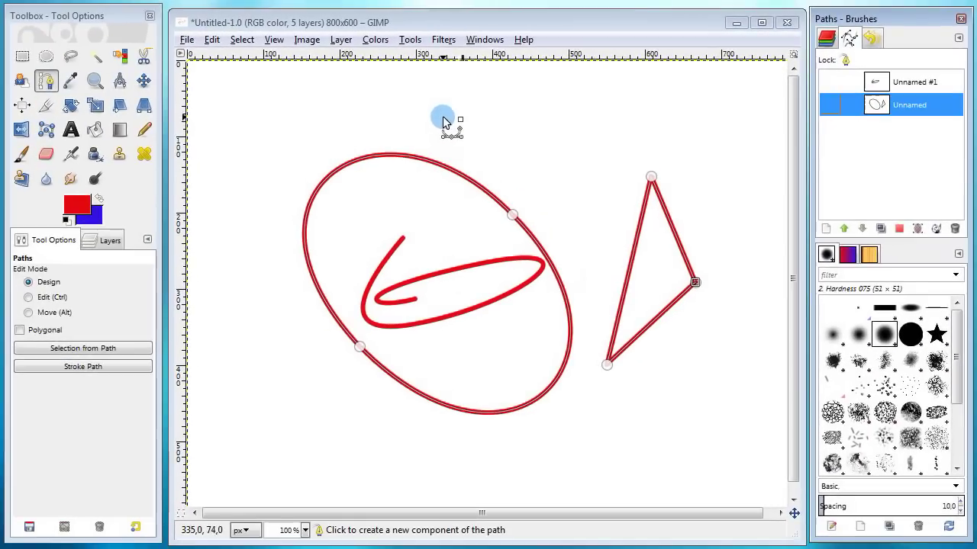
key(Escape)
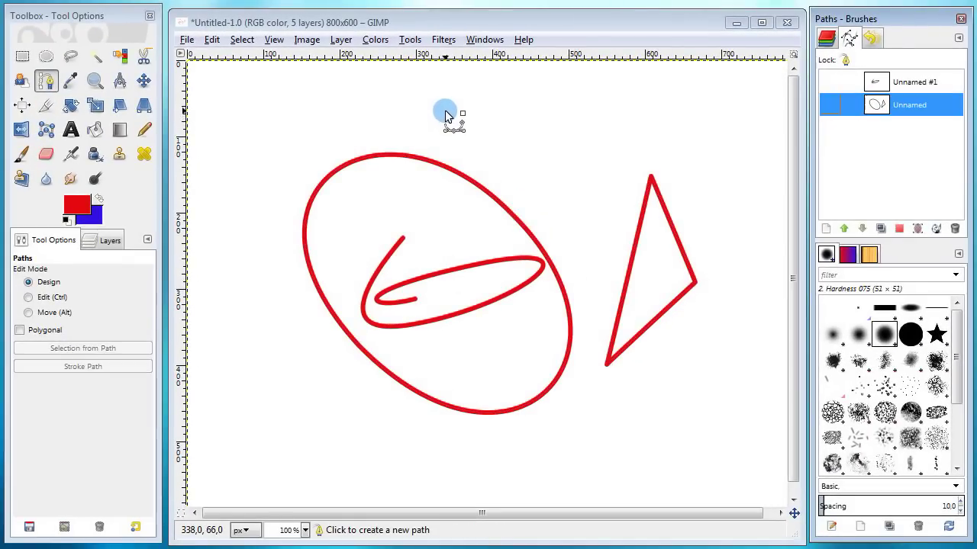